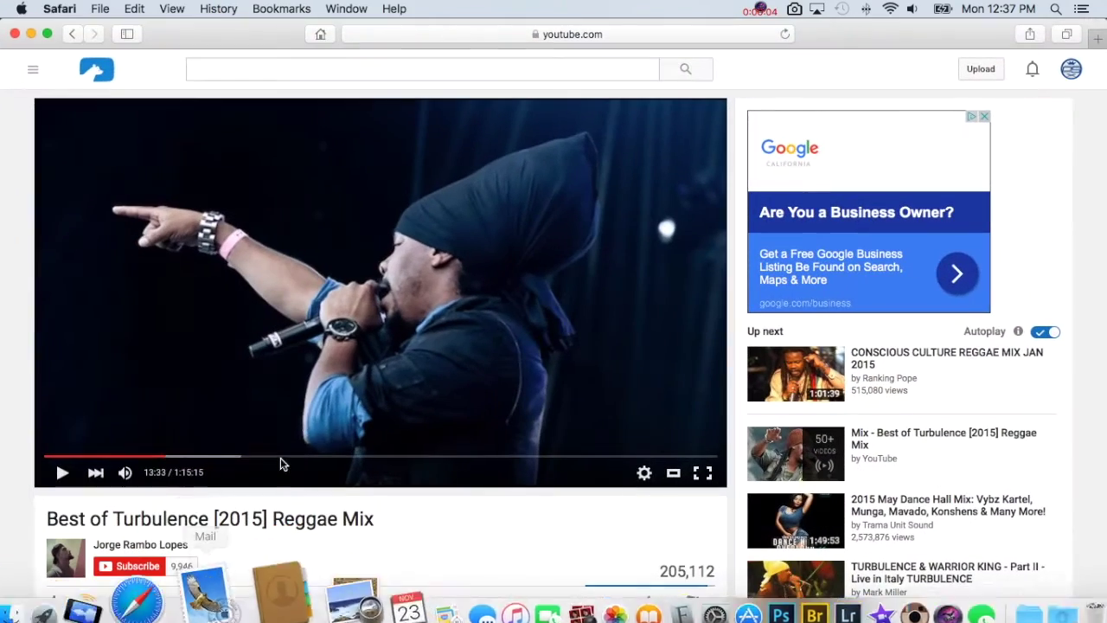
Step: Minimize the browser window and switch to Adobe Photoshop CC 2015
left_click(31, 35)
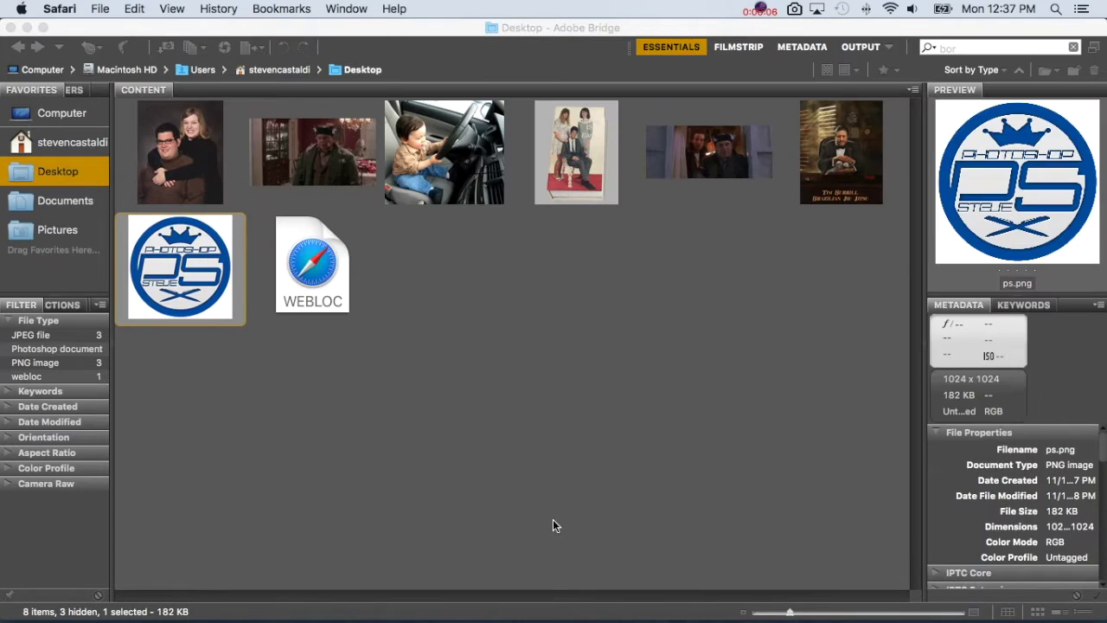
mouse_move(641, 616)
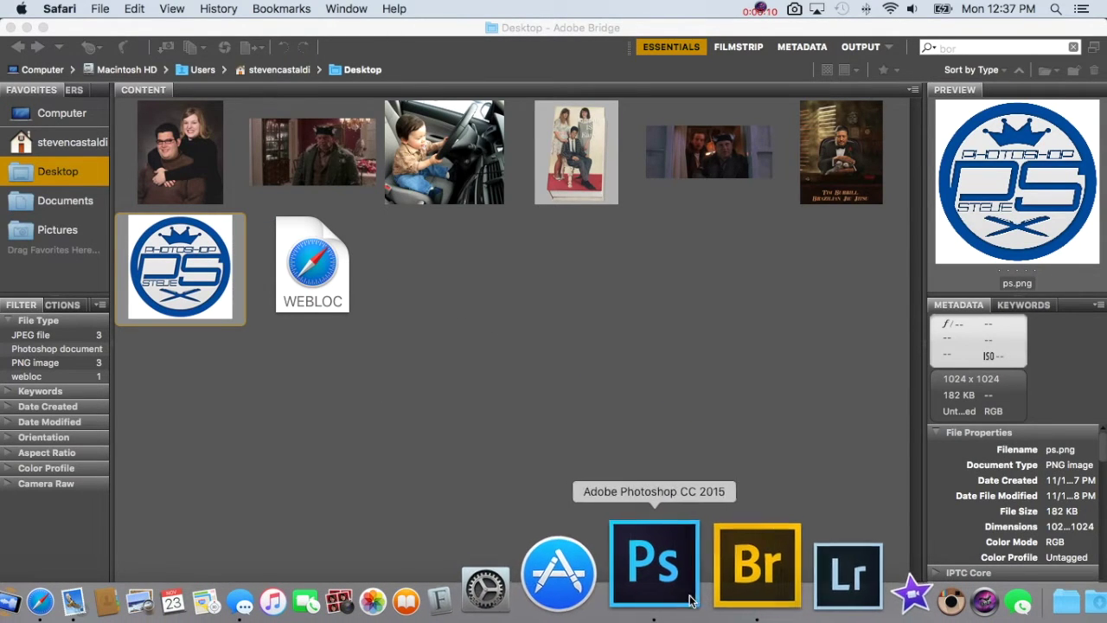
left_click(693, 597)
Step: Show Layer 1 with the man's head in tc.jpg and close the chad-mendes3.jpg source photo
scroll(531, 343, "left", 5)
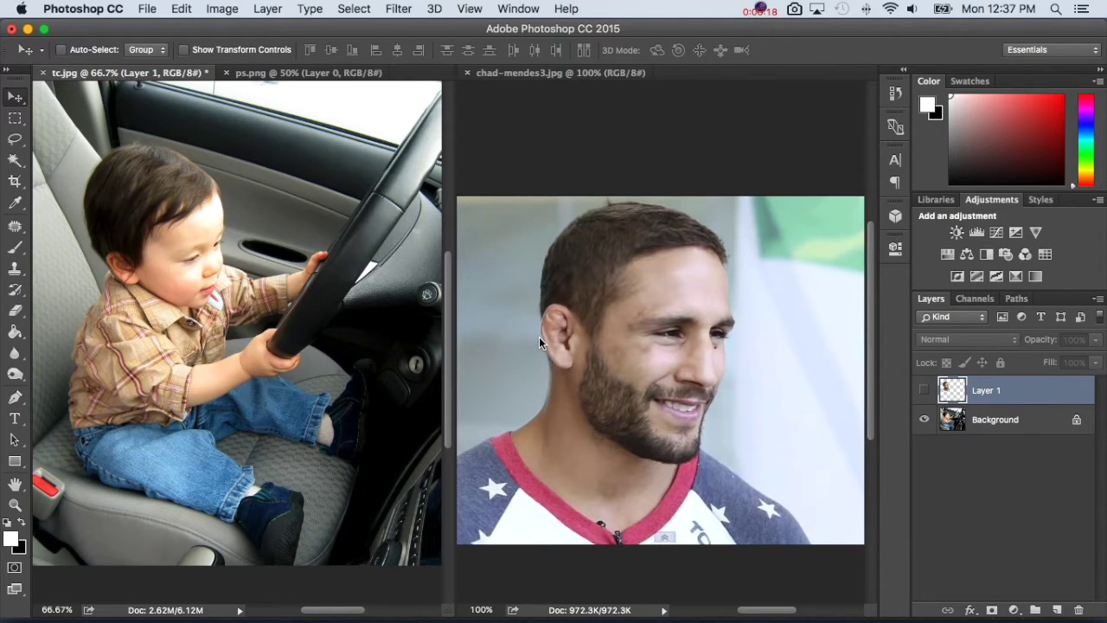
scroll(539, 343, "down", 2)
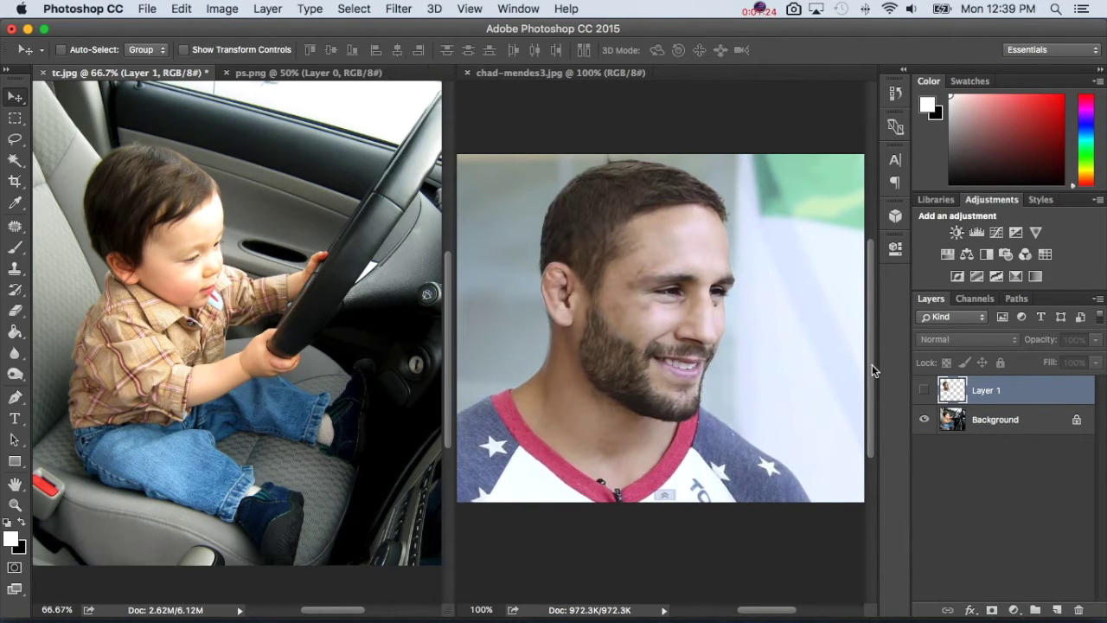
left_click(924, 390)
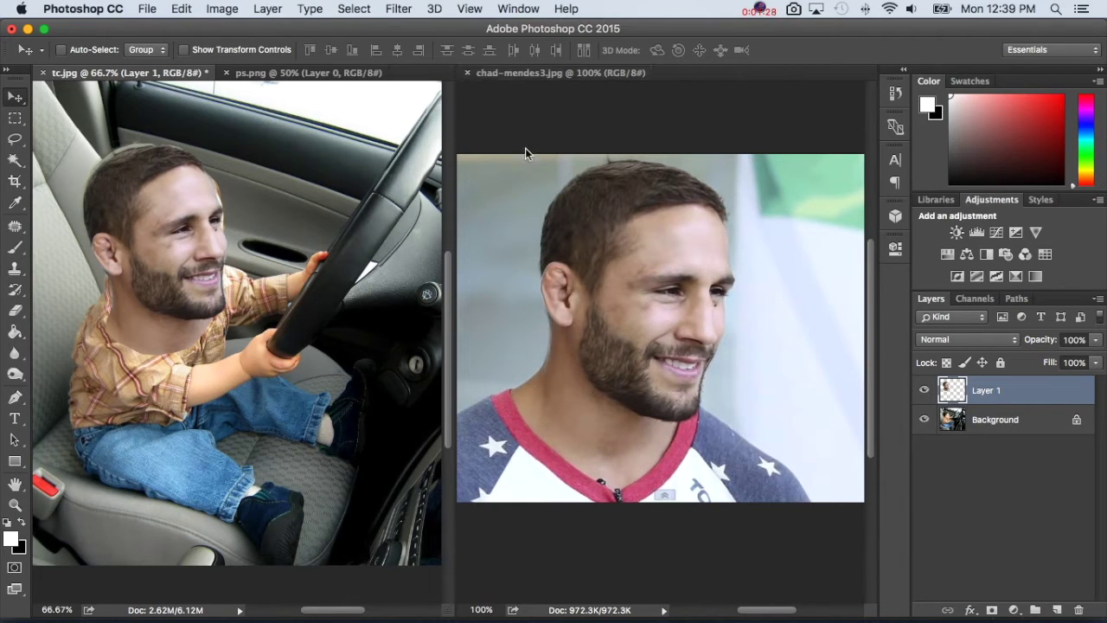
left_click(467, 73)
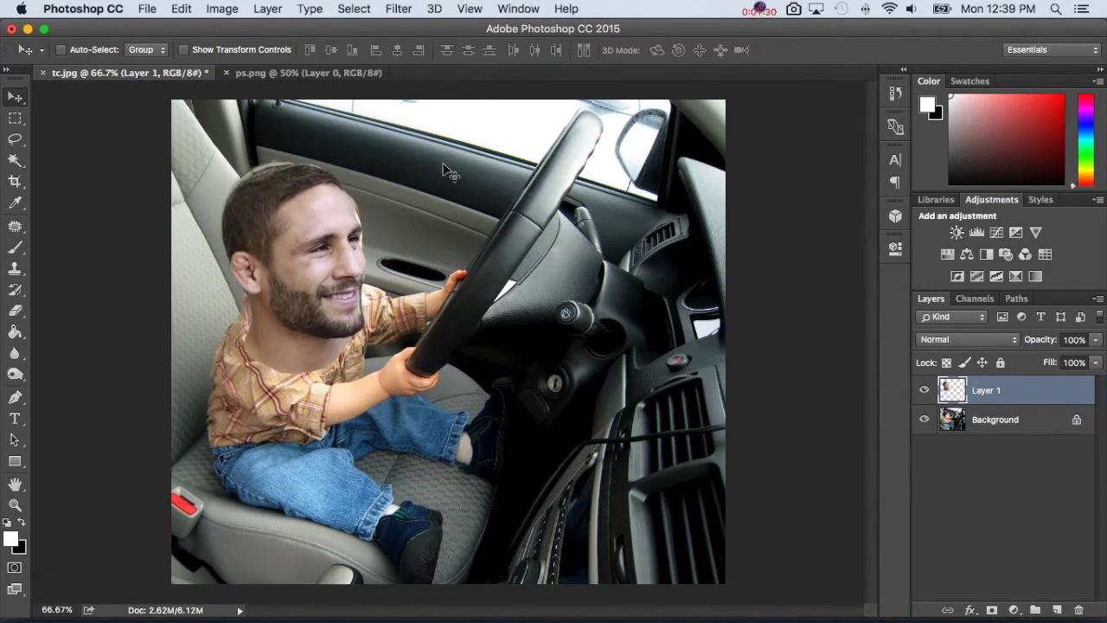
Step: Duplicate the Background layer of tc.jpg and hide the original Background
left_click(15, 505)
left_click(271, 266)
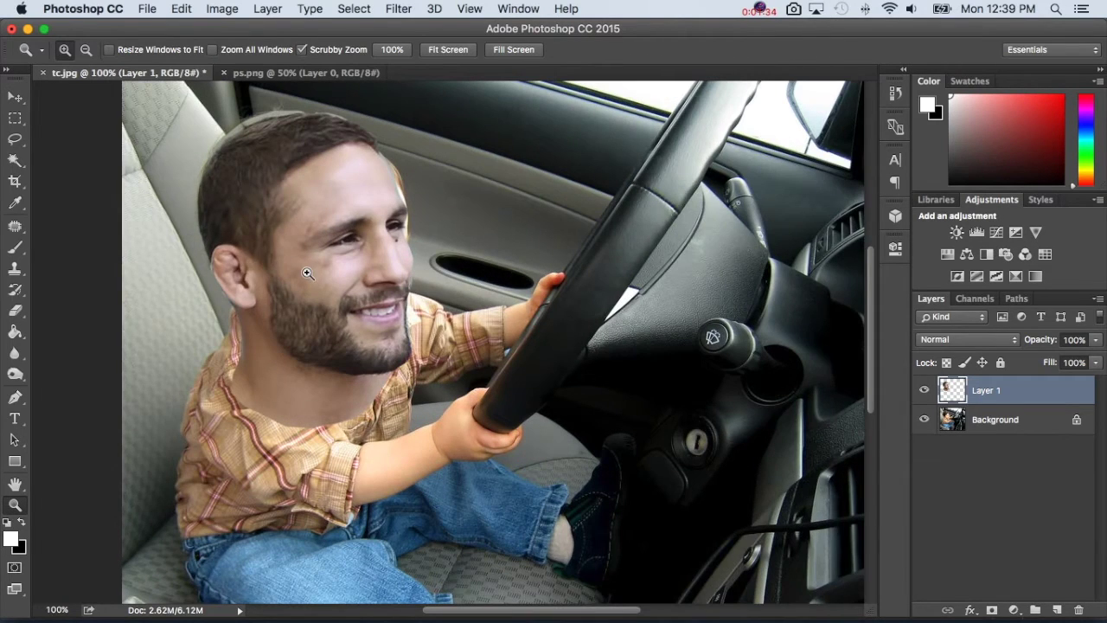
left_click_drag(307, 273, 363, 290)
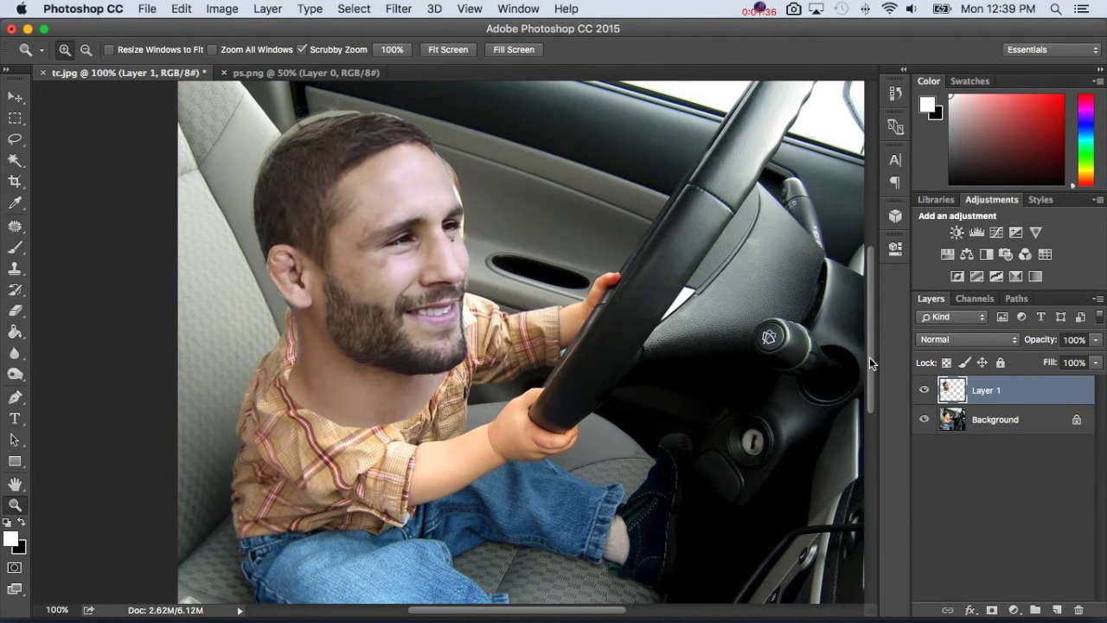
scroll(654, 363, "down", 3)
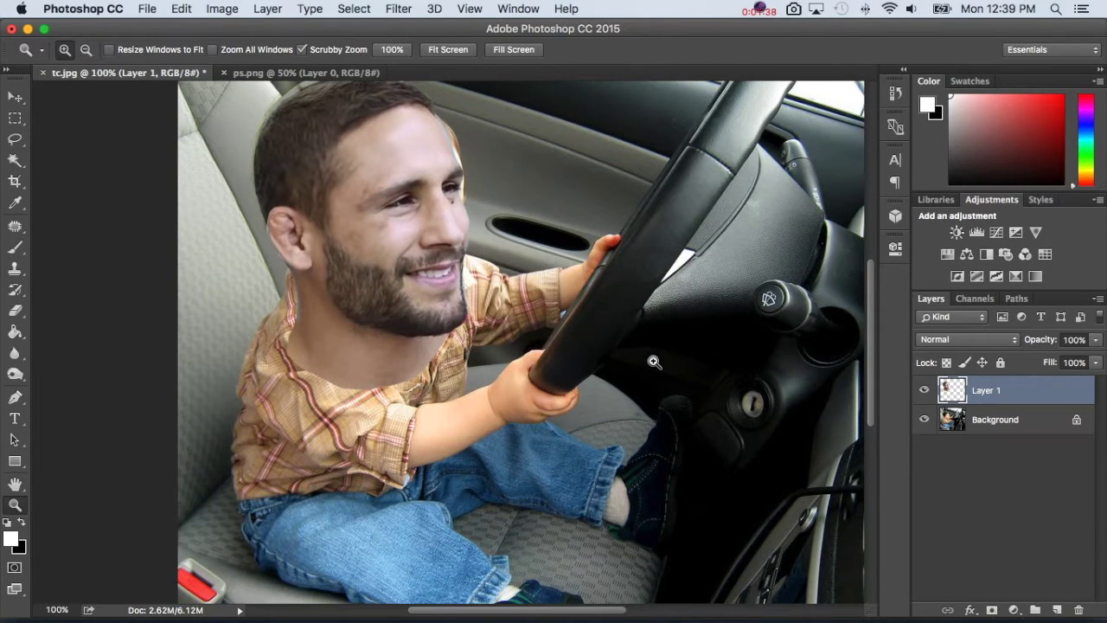
left_click_drag(1030, 420, 1053, 605)
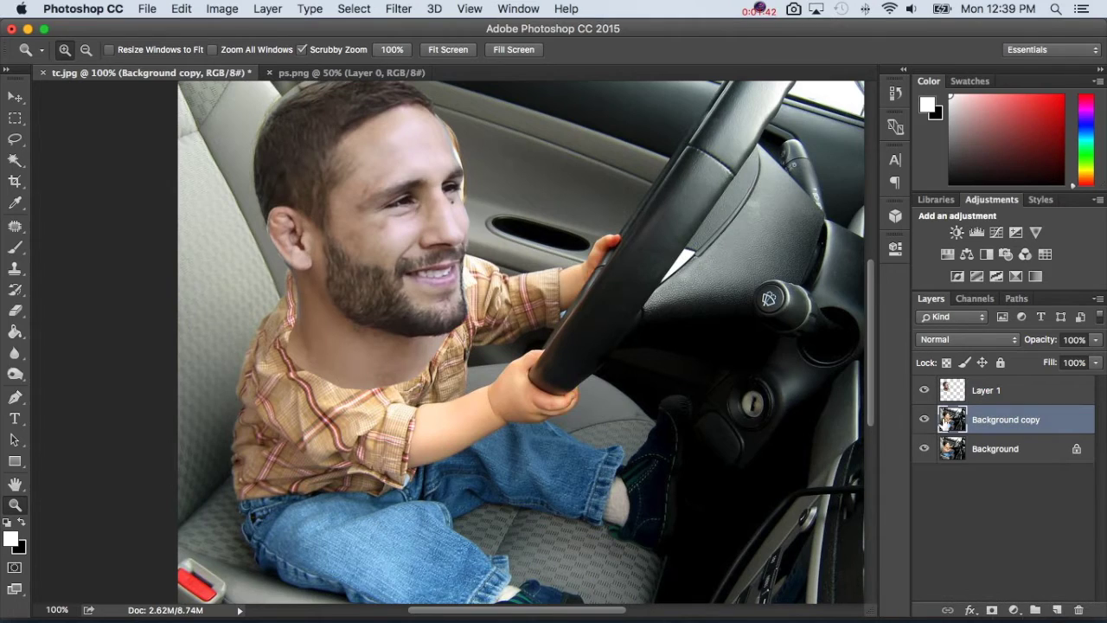
left_click(923, 449)
Step: Load Layer 1's outline as a selection and rotate the man's head by -1.48 degrees with Free Transform
left_click(958, 390)
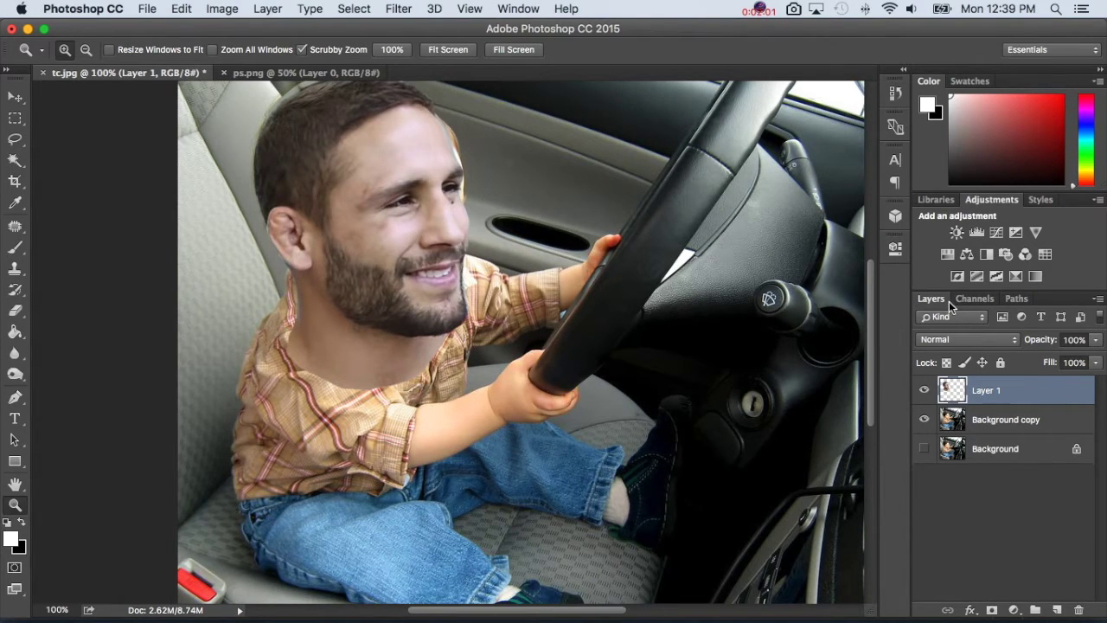
left_click(947, 396, "super")
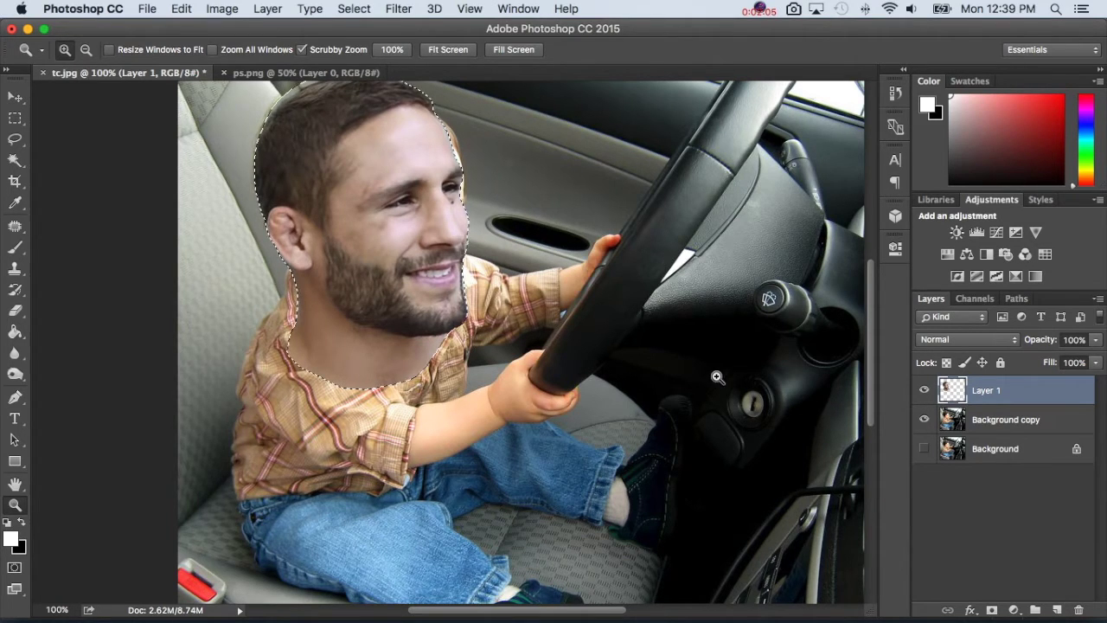
key("super+t")
left_click_drag(583, 354, 588, 351)
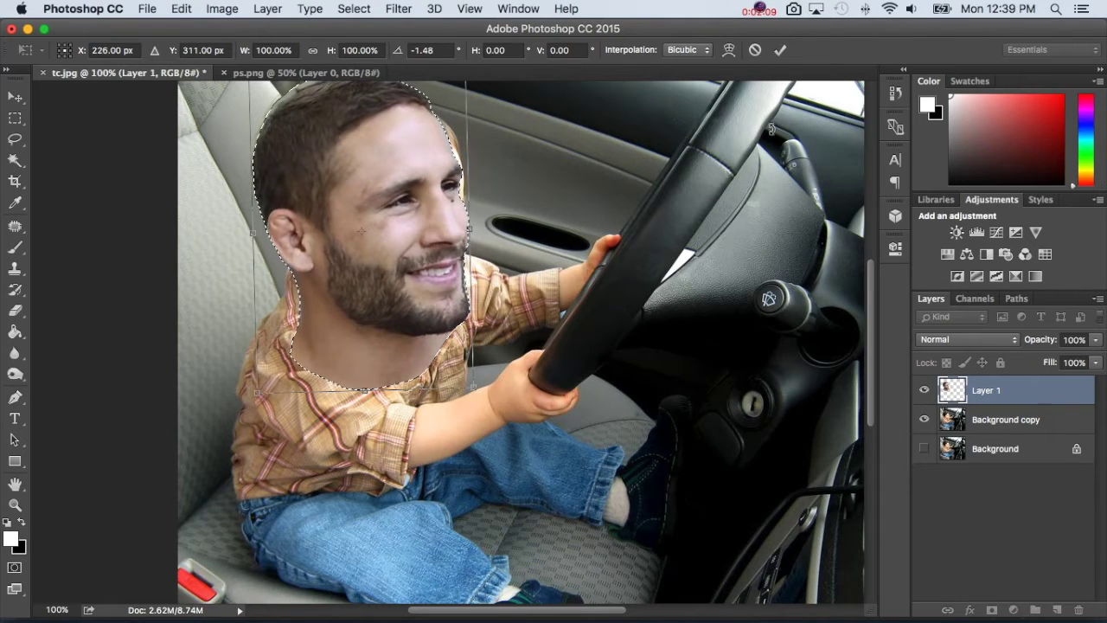
left_click(781, 49)
scroll(789, 83, "down", 2)
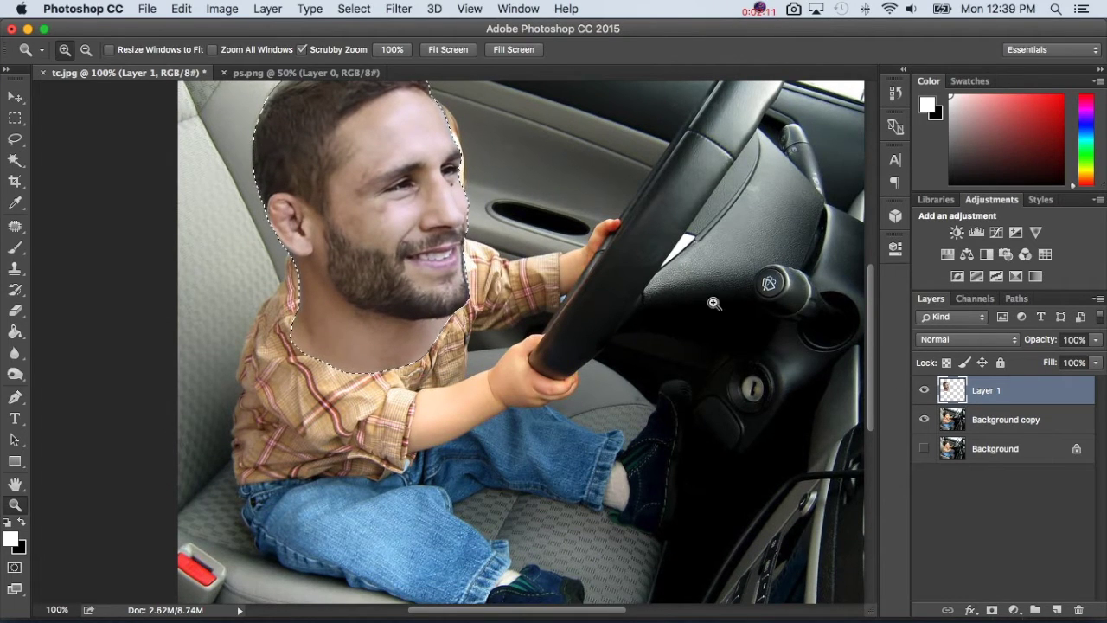
Step: Clear the selection and compare the man's head with the child's by toggling Layer 1, leaving Layer 1 hidden
left_click(924, 391)
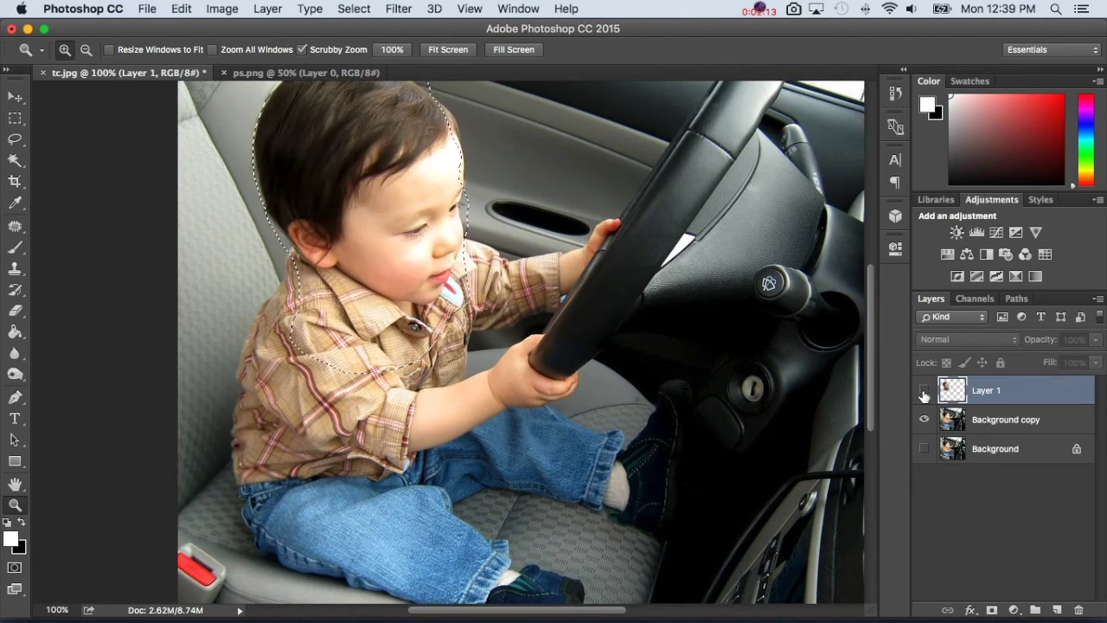
left_click(14, 139)
scroll(302, 267, "up", 5)
scroll(305, 275, "left", 4)
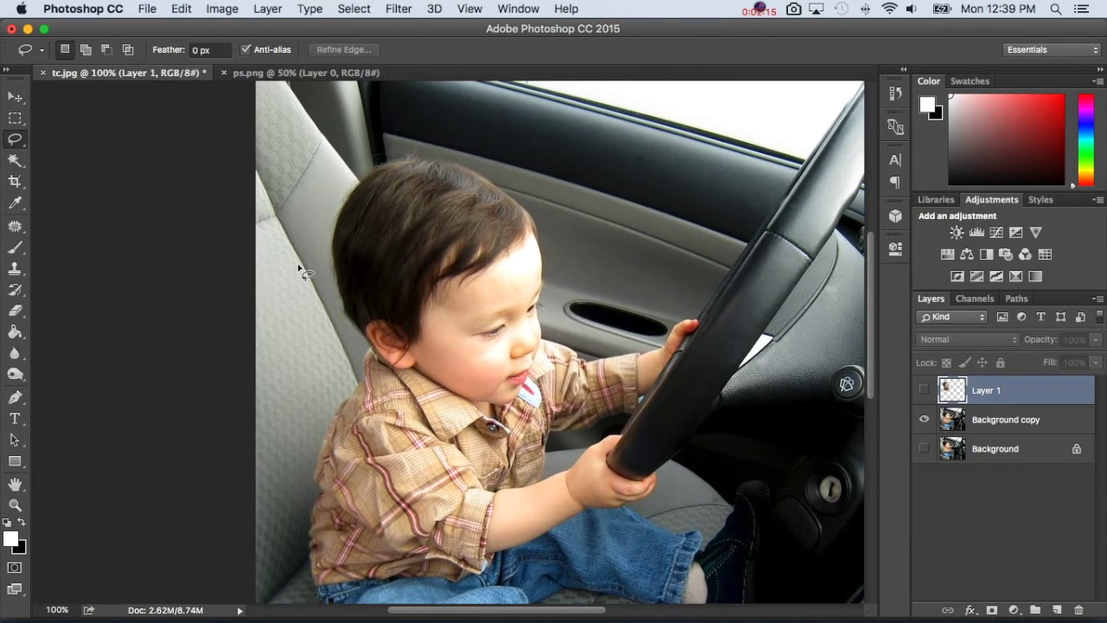
left_click(924, 391)
left_click(925, 391)
left_click(925, 392)
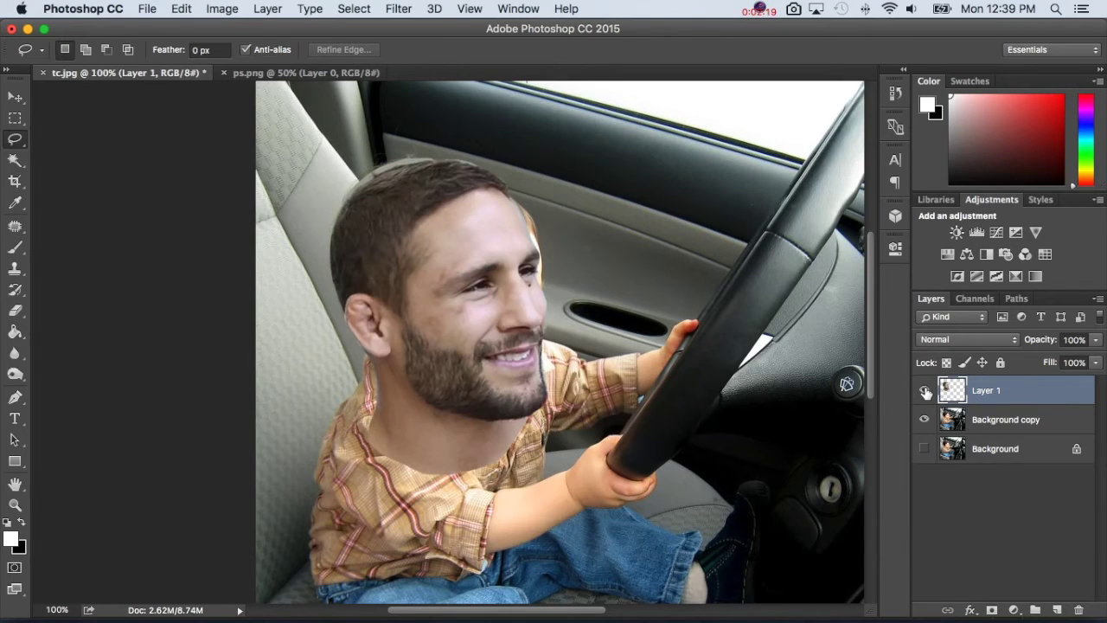
left_click(925, 393)
left_click(926, 393)
left_click(925, 391)
Step: Lasso the shirt collar and upper chest on Background copy and copy the selection to a new layer
left_click(954, 429)
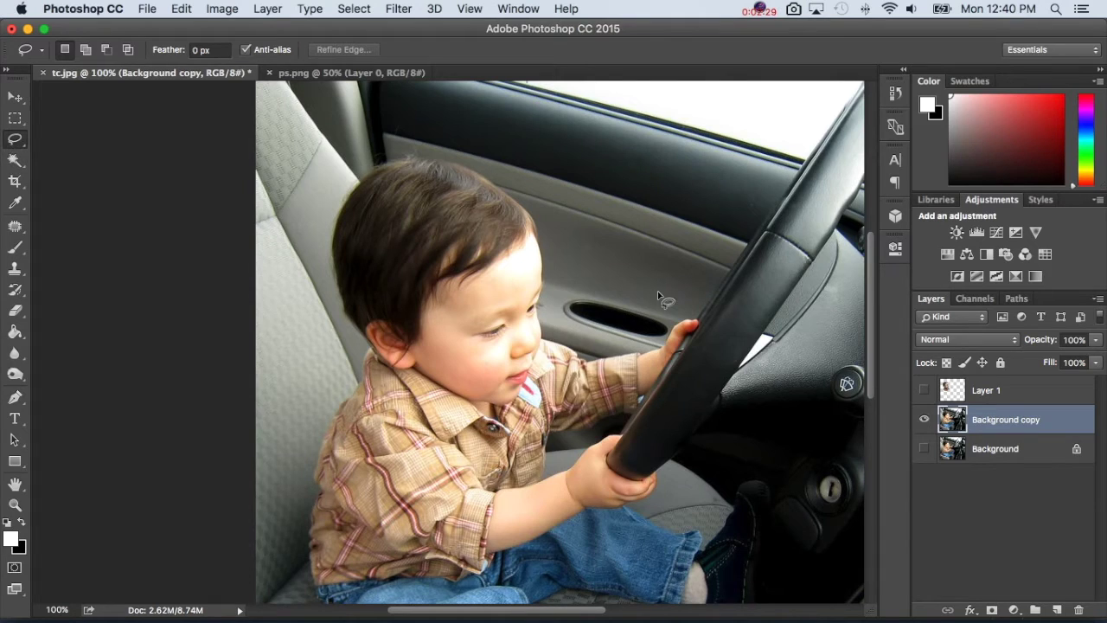
left_click(417, 376)
mouse_move(417, 376)
left_mouse_down()
mouse_move(492, 418)
mouse_move(469, 402)
mouse_move(511, 403)
mouse_move(538, 349)
mouse_move(558, 350)
mouse_move(564, 368)
mouse_move(547, 447)
mouse_move(496, 480)
mouse_move(431, 491)
mouse_move(371, 452)
mouse_move(374, 350)
left_mouse_up()
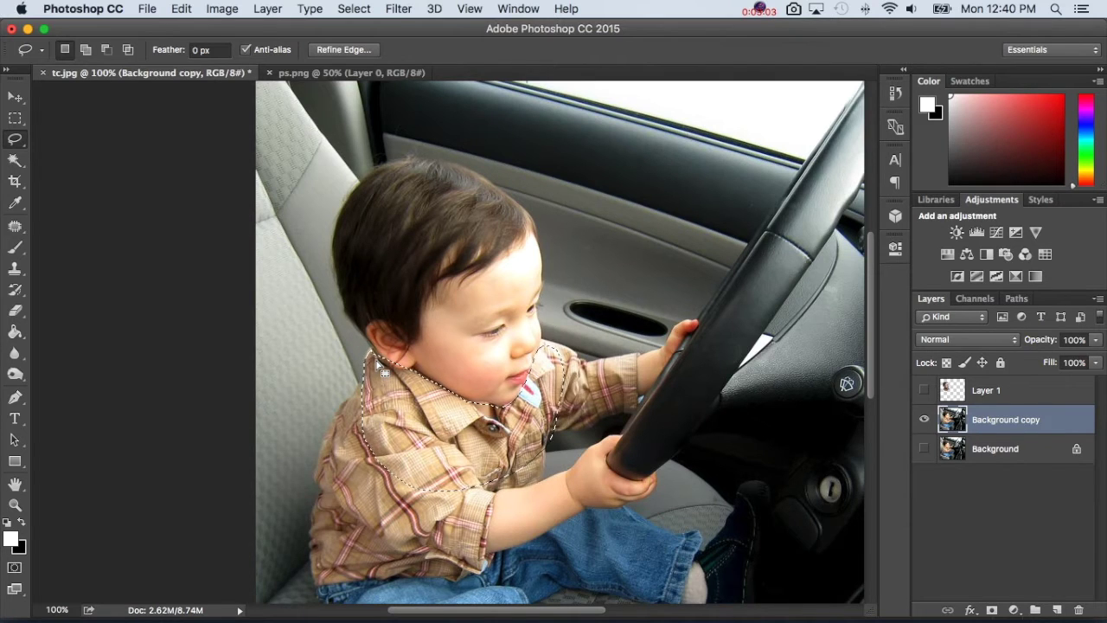
key("super+j")
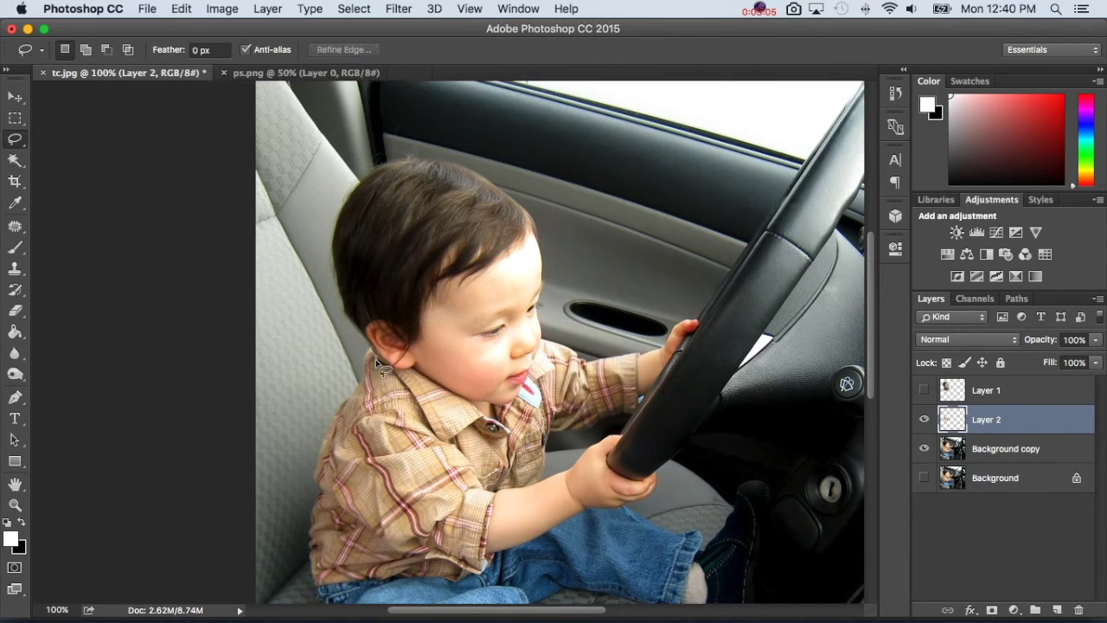
Step: Check the shirt cutout on Layer 2 by itself, show Background copy again, and hide Layer 2
left_click(925, 448)
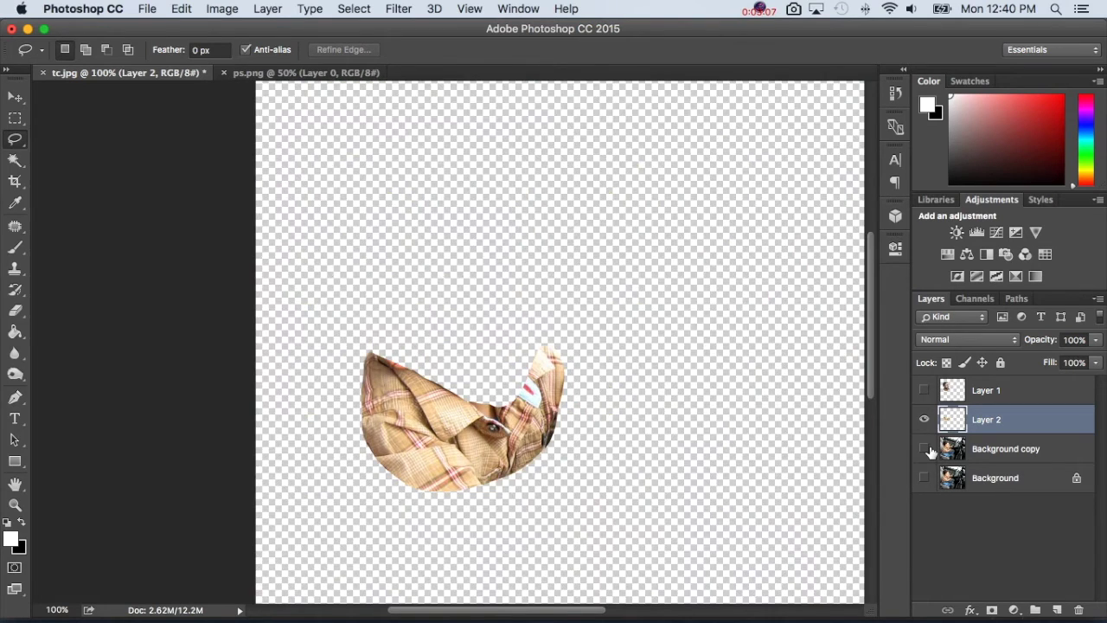
left_click(926, 449)
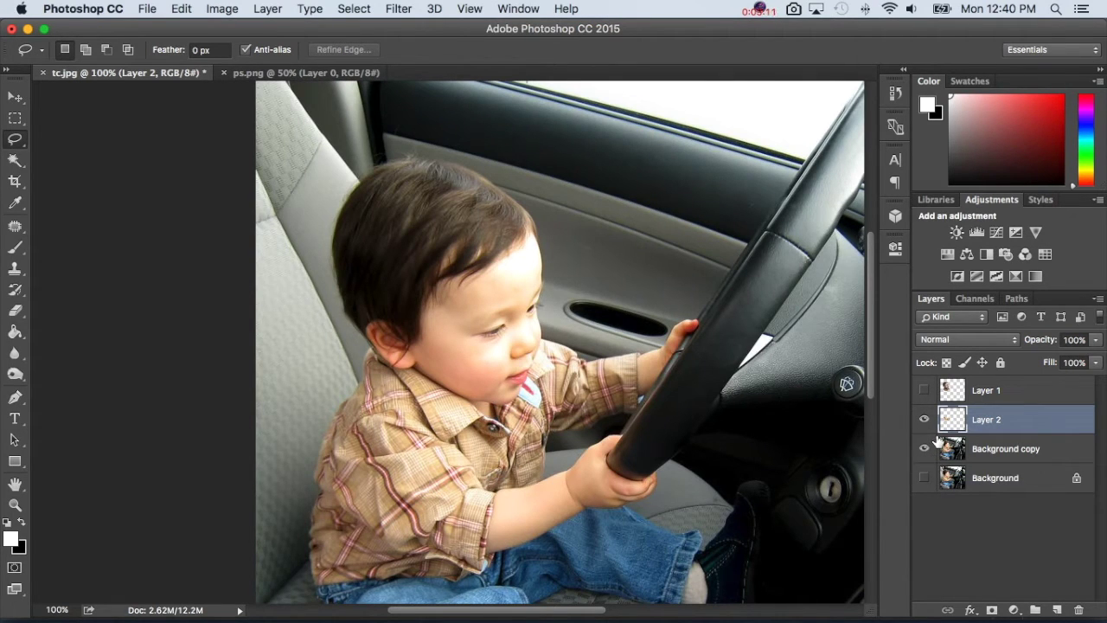
left_click(924, 419)
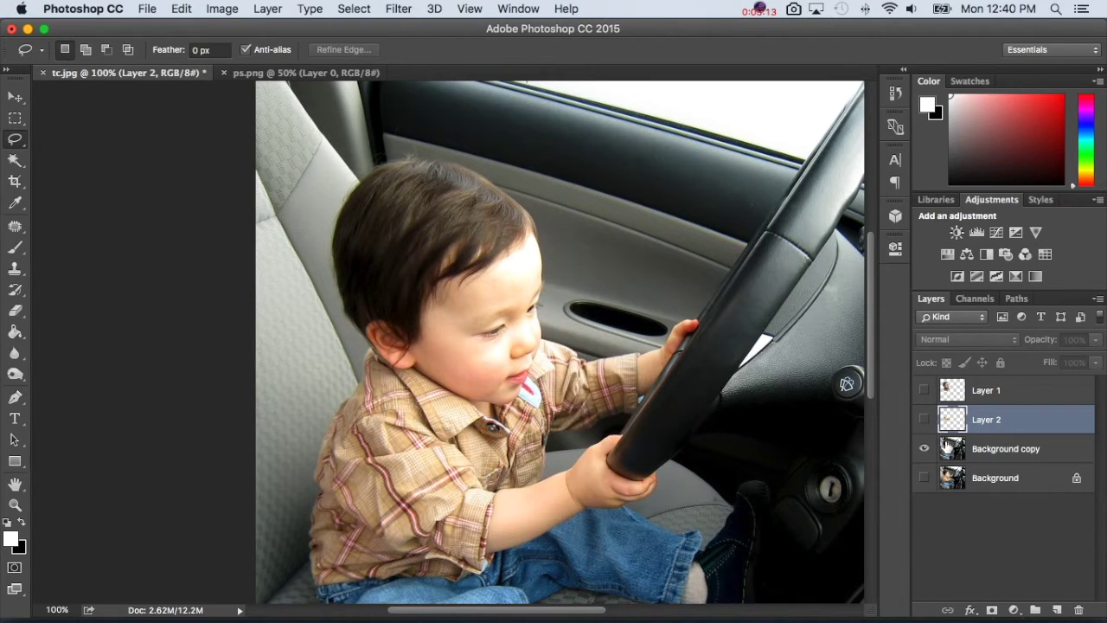
Step: On Background copy, clone the gray door panel over the front edge of the child's hair and forehead with a 20 px Clone Stamp brush
left_click(945, 447)
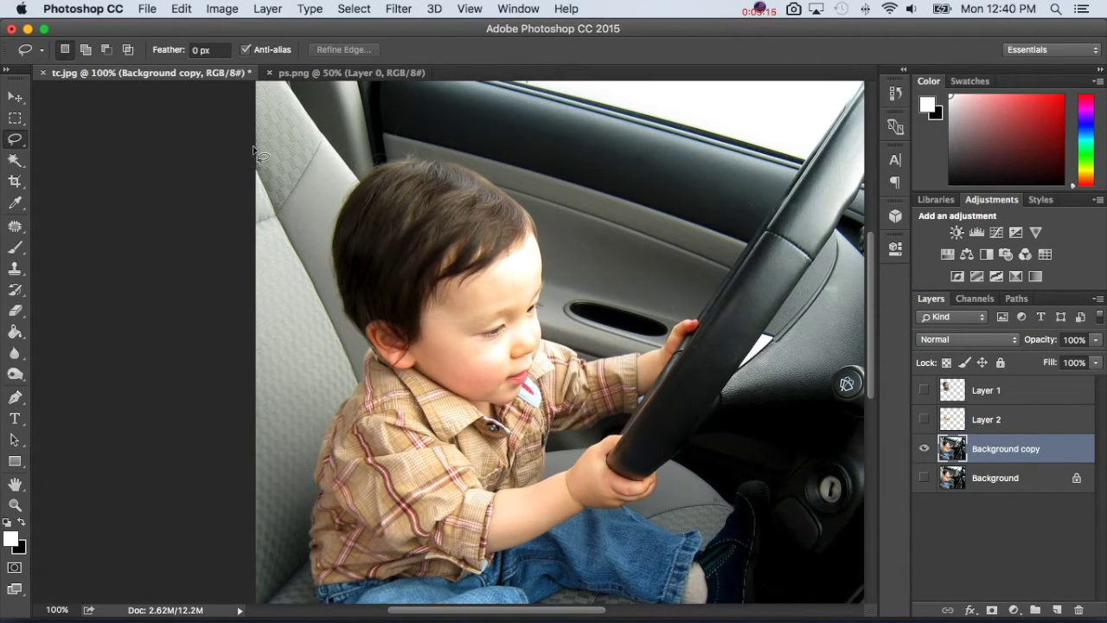
left_click(12, 271)
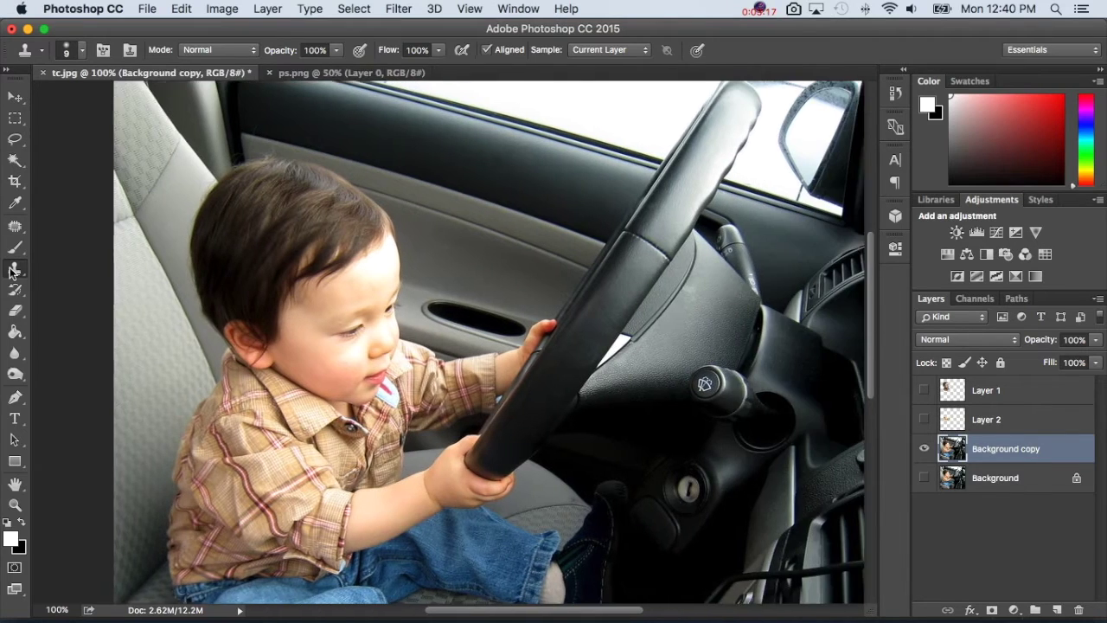
scroll(698, 417, "right", 3)
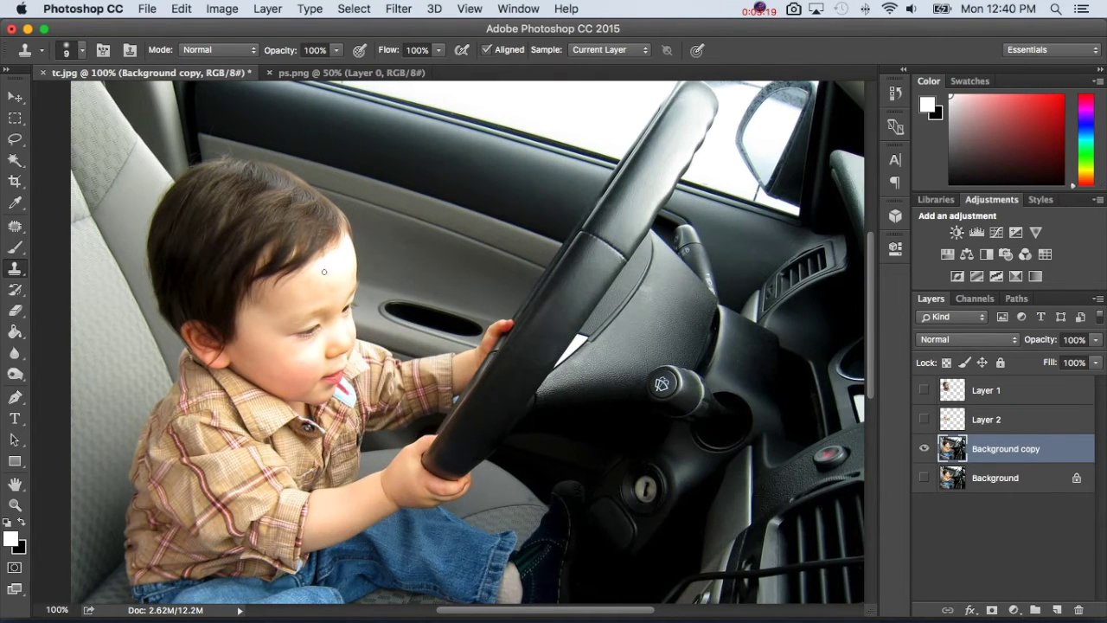
right_click(391, 257)
left_click_drag(482, 294, 487, 294)
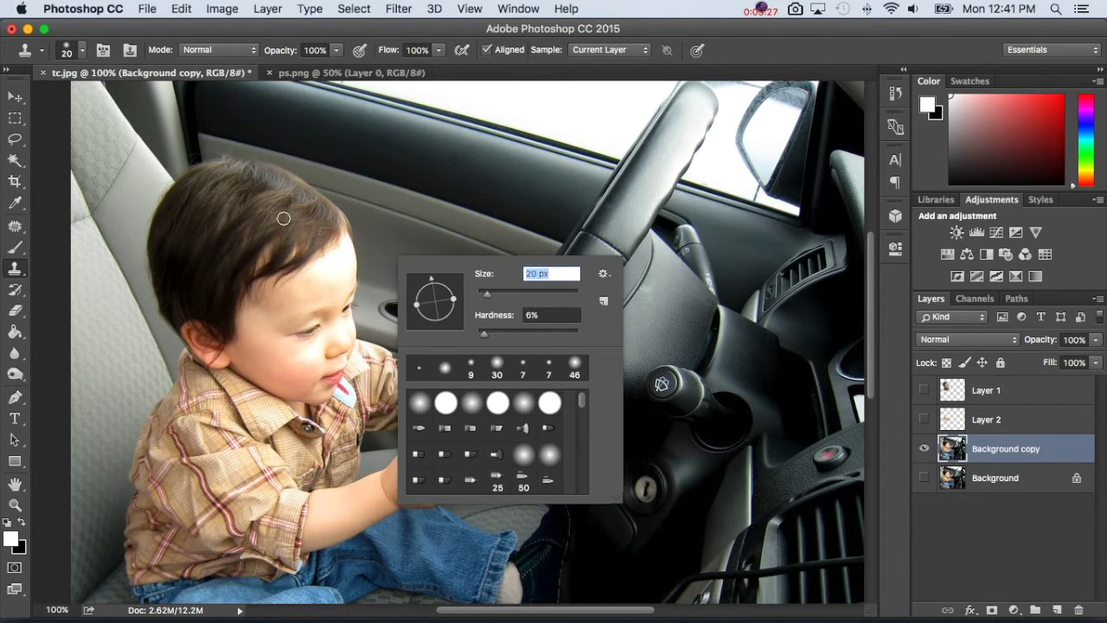
left_click(370, 234, "alt")
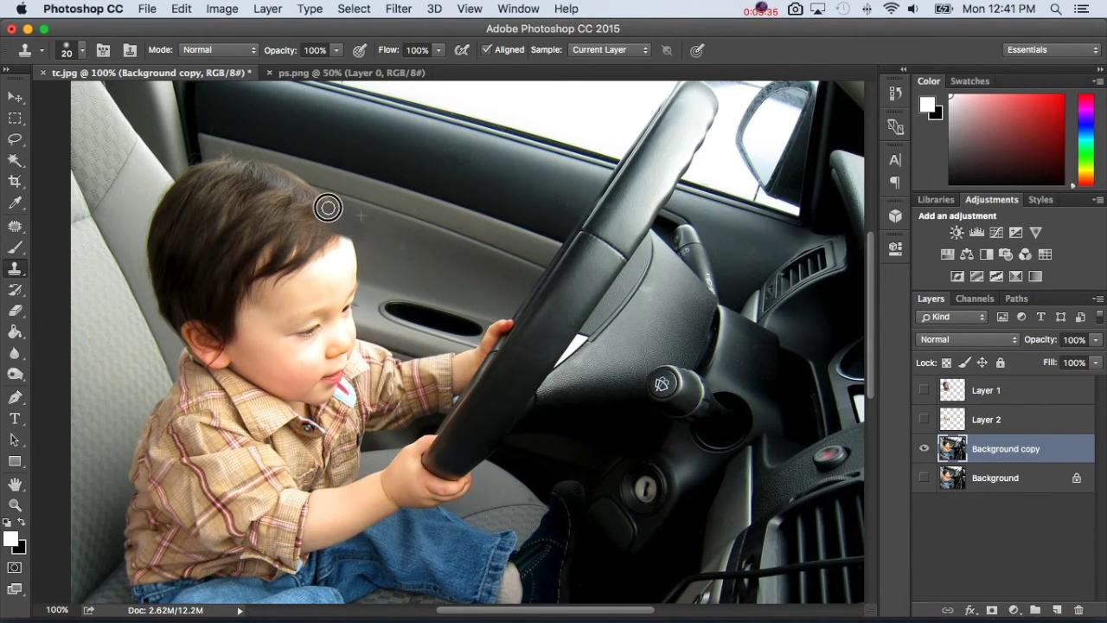
mouse_move(348, 232)
left_mouse_down()
mouse_move(373, 249)
mouse_move(344, 242)
mouse_move(382, 291)
left_mouse_up()
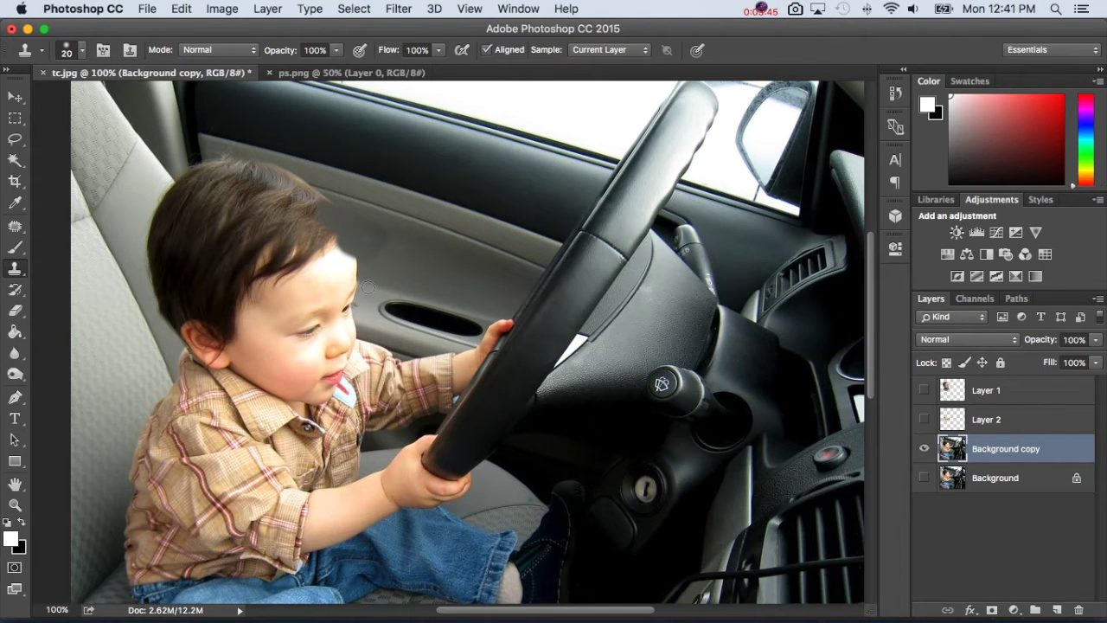
mouse_move(368, 288)
left_mouse_down()
mouse_move(346, 279)
mouse_move(358, 265)
mouse_move(357, 297)
left_mouse_up()
left_click(400, 272, "alt")
mouse_move(371, 260)
left_mouse_down()
mouse_move(403, 248)
mouse_move(363, 233)
mouse_move(388, 251)
mouse_move(331, 241)
mouse_move(365, 242)
mouse_move(336, 222)
left_mouse_up()
left_click(406, 243, "alt")
Step: Try to cover the forehead's edge with a piece of door panel using the Patch tool in Destination mode
left_click(15, 226)
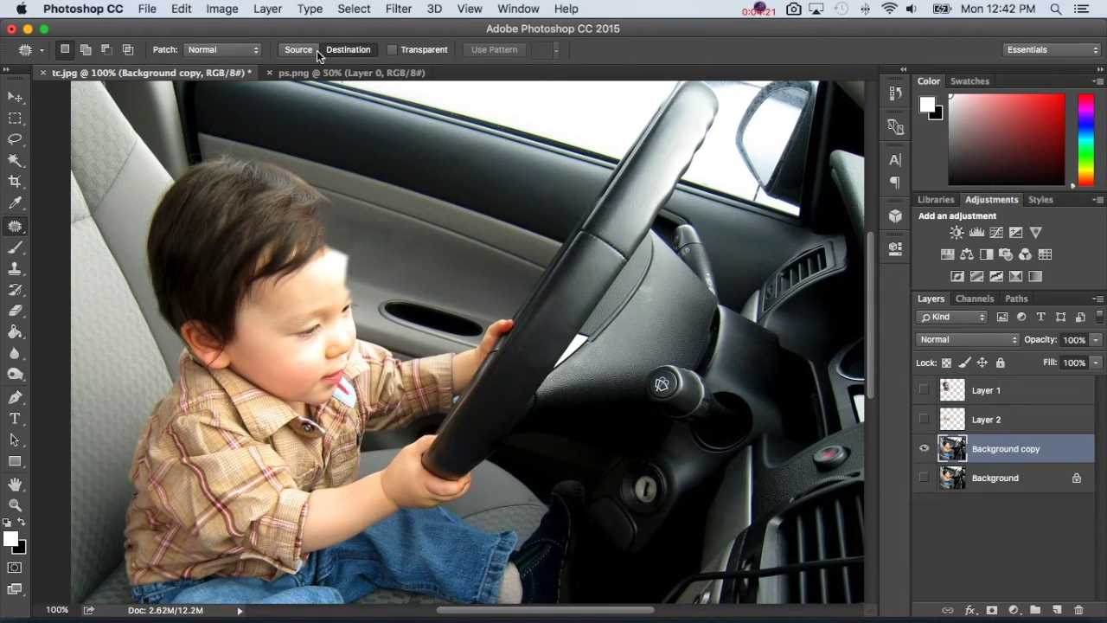
mouse_move(400, 250)
left_mouse_down()
mouse_move(447, 252)
mouse_move(447, 285)
mouse_move(406, 290)
mouse_move(383, 250)
mouse_move(404, 239)
mouse_move(410, 246)
mouse_move(375, 253)
mouse_move(326, 245)
mouse_move(345, 244)
left_mouse_up()
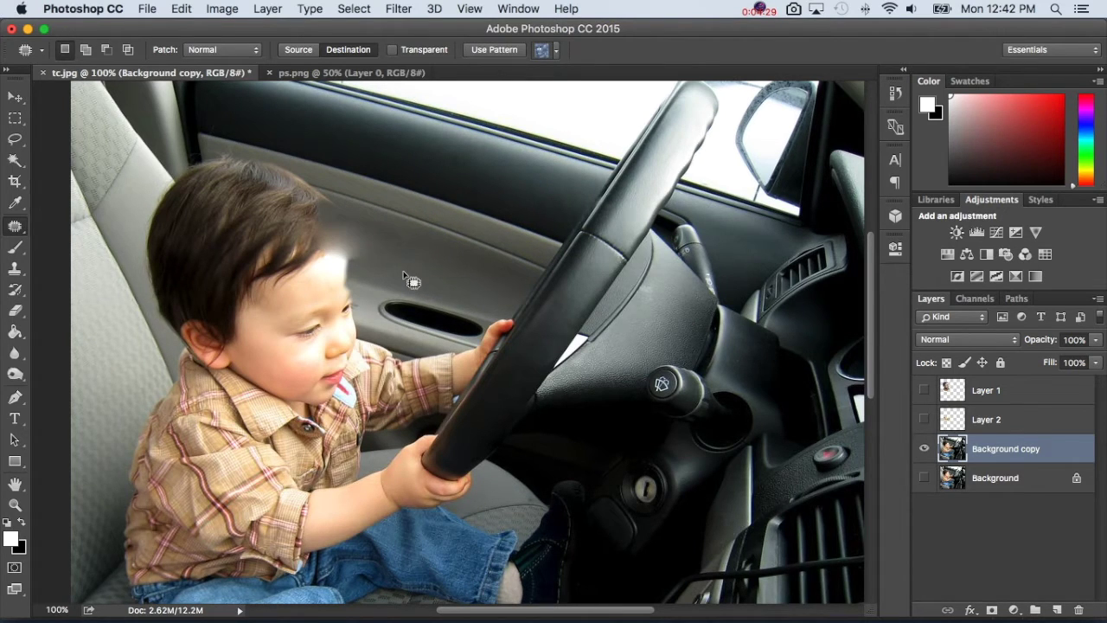
left_click(408, 275)
key("ctrl+z")
key("ctrl+alt+z")
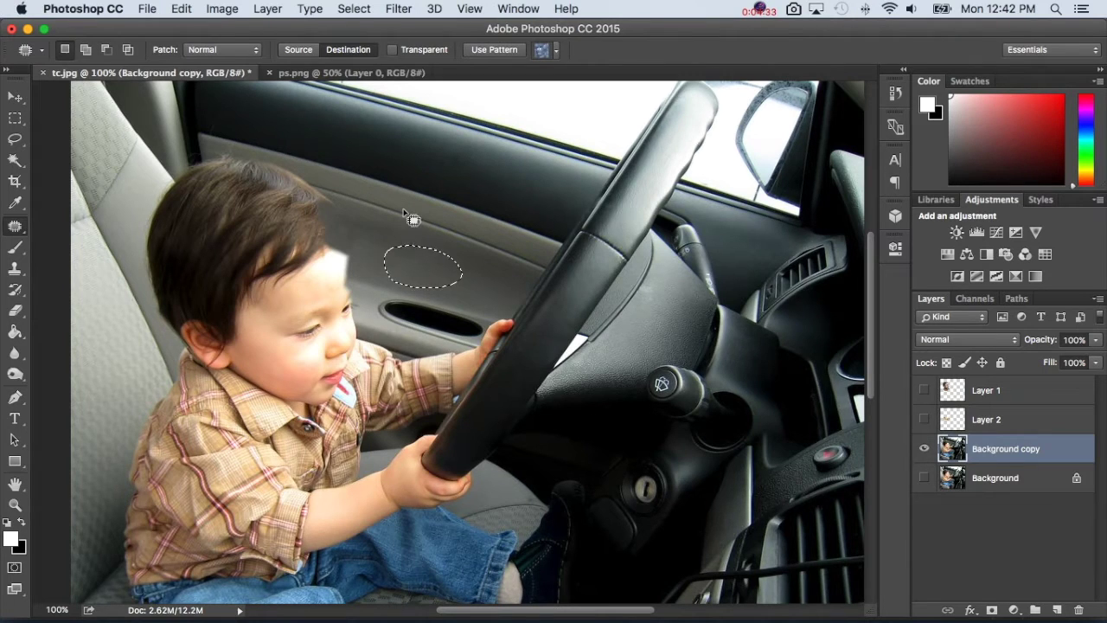
Step: Patch the door panel area beside the child's forehead with clean panel texture and clear the selection
mouse_move(378, 248)
left_mouse_down()
mouse_move(395, 247)
mouse_move(396, 259)
mouse_move(396, 247)
mouse_move(367, 245)
left_mouse_up()
left_click(365, 235)
mouse_move(371, 240)
left_mouse_down()
mouse_move(413, 254)
mouse_move(368, 237)
left_mouse_up()
key("super+d")
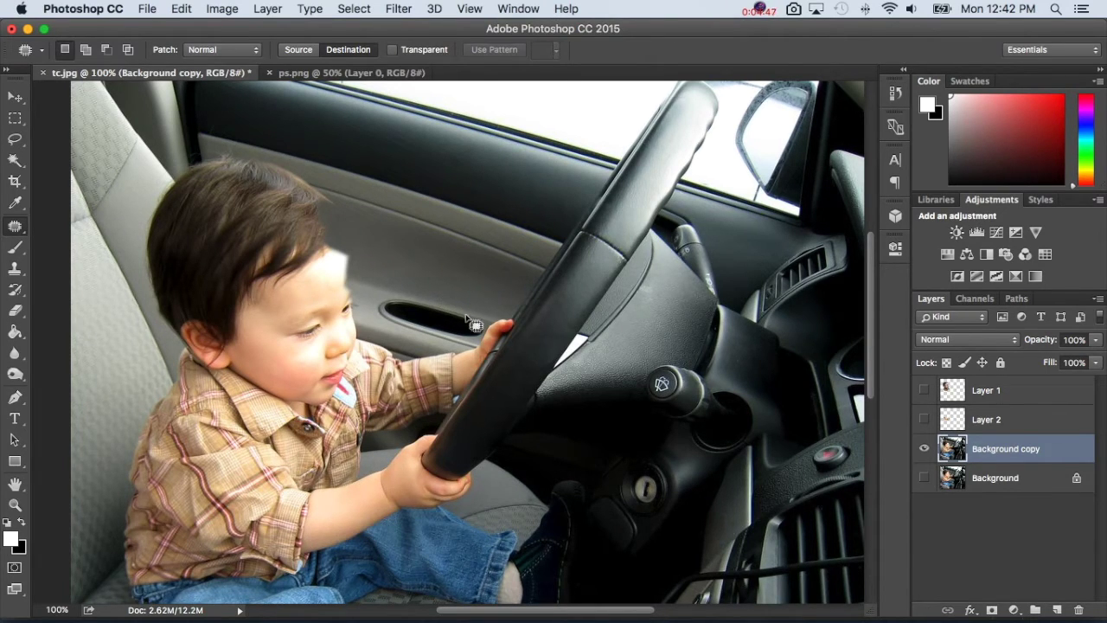
Step: Toggle Layer 1's visibility to check whether the man's head covers the remaining parts of the child's head
left_click(925, 391)
left_click(925, 392)
left_click(925, 391)
left_click(925, 391)
left_click(925, 391)
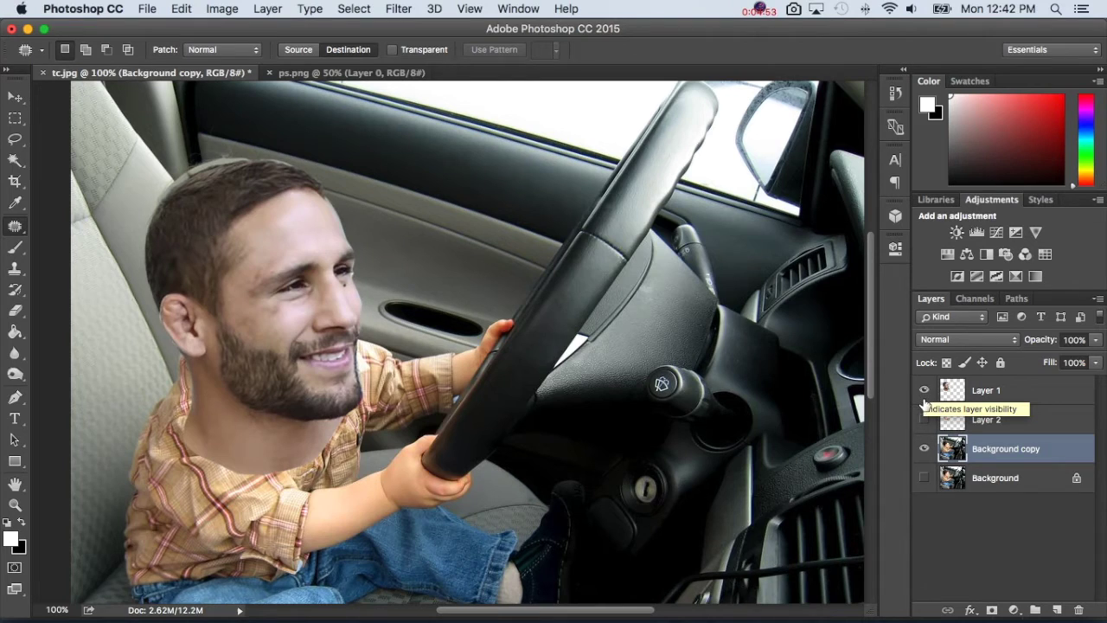
left_click(925, 391)
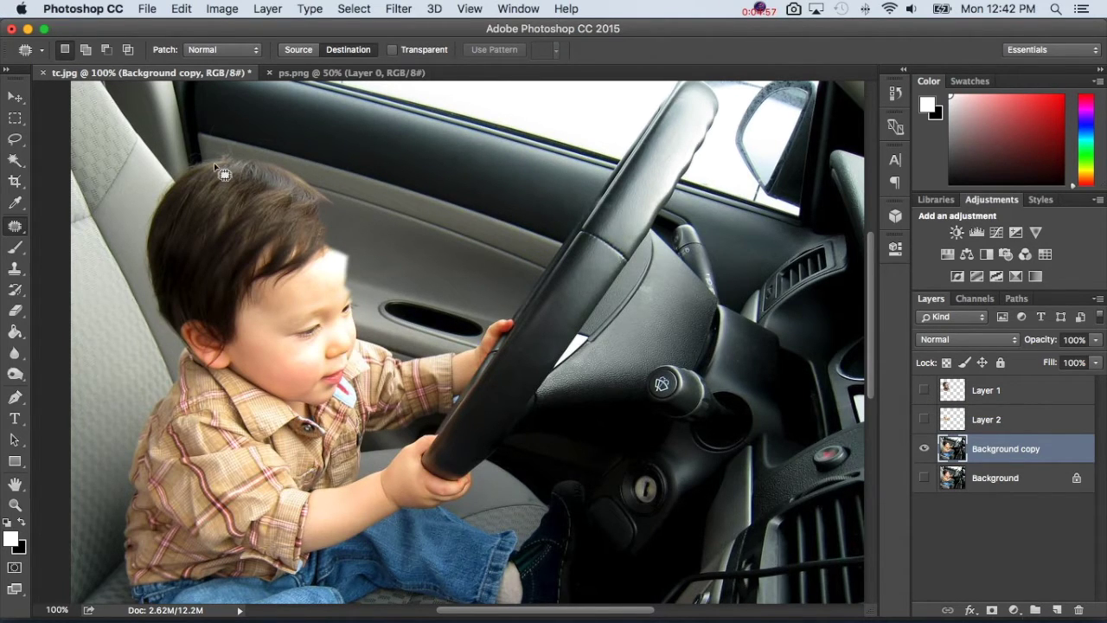
Step: Show Layer 1 with the man's head and lower its opacity to 64% to see the child's head beneath
left_click(925, 391)
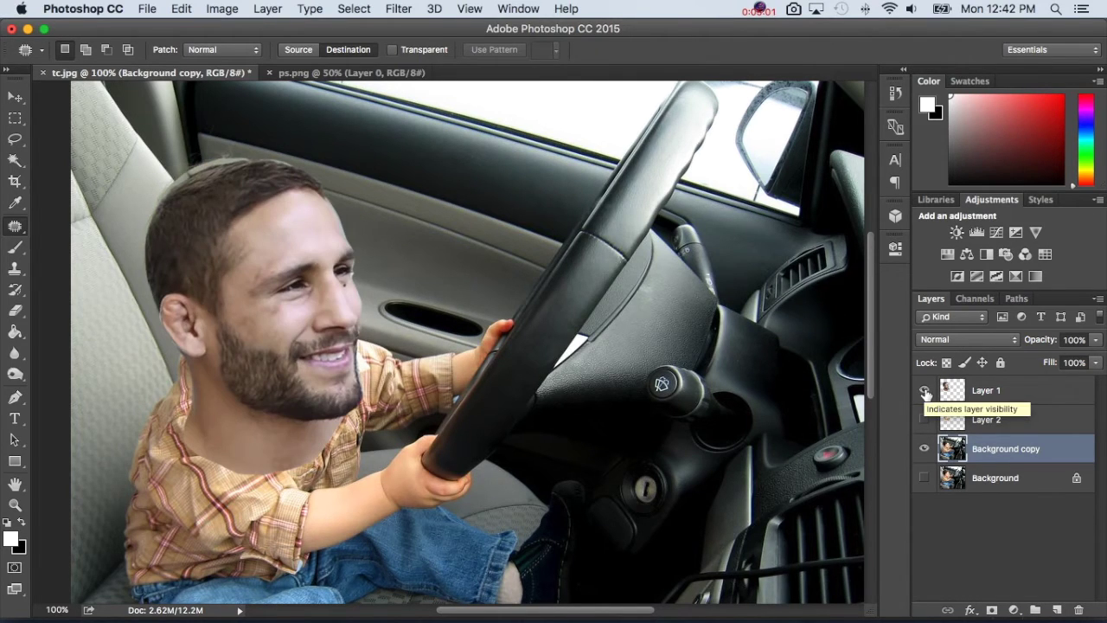
left_click(971, 398)
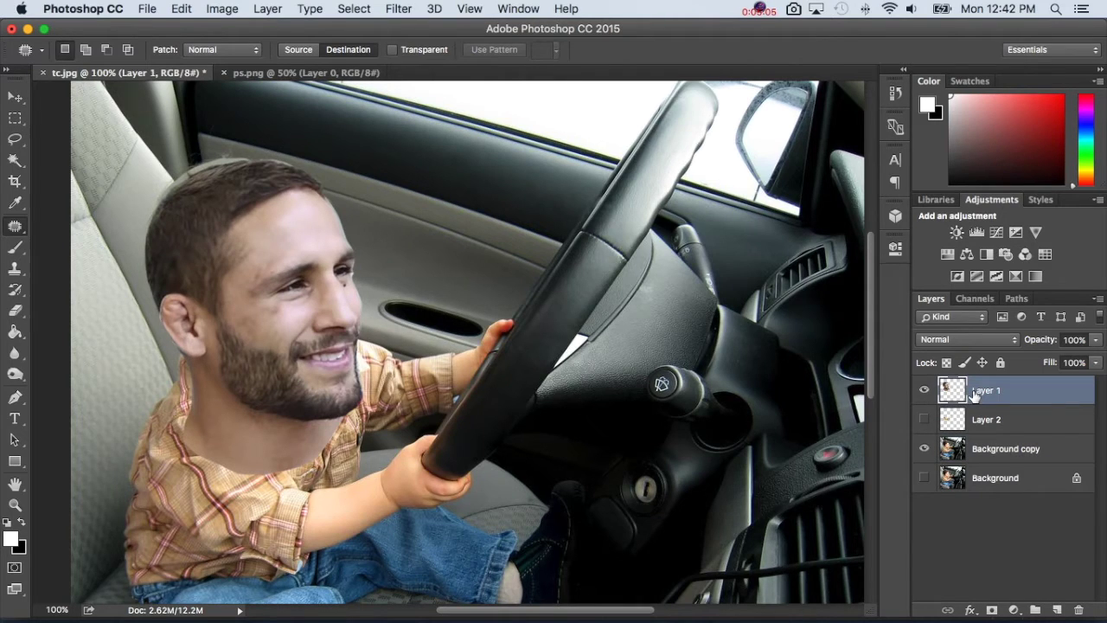
left_click_drag(1043, 340, 996, 343)
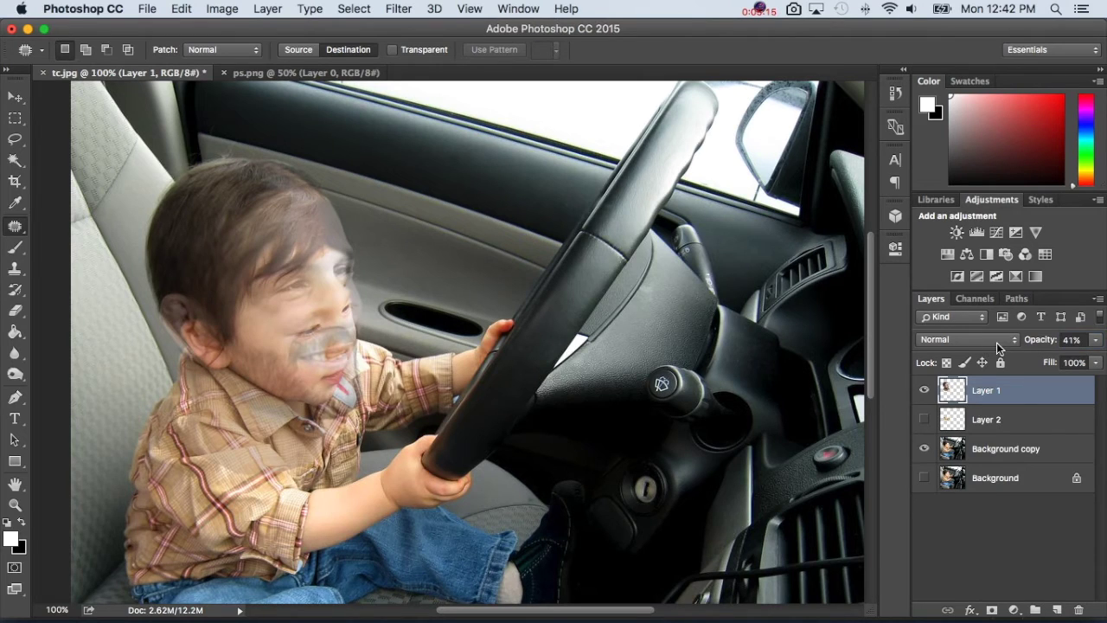
left_click_drag(1039, 341, 1057, 344)
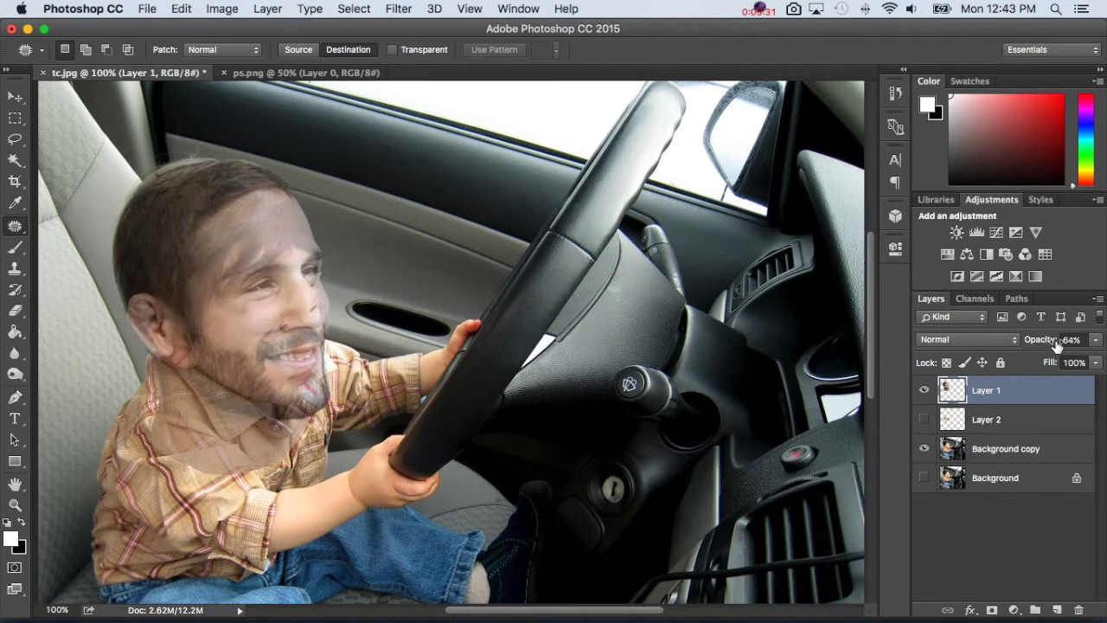
scroll(1056, 344, "left", 2)
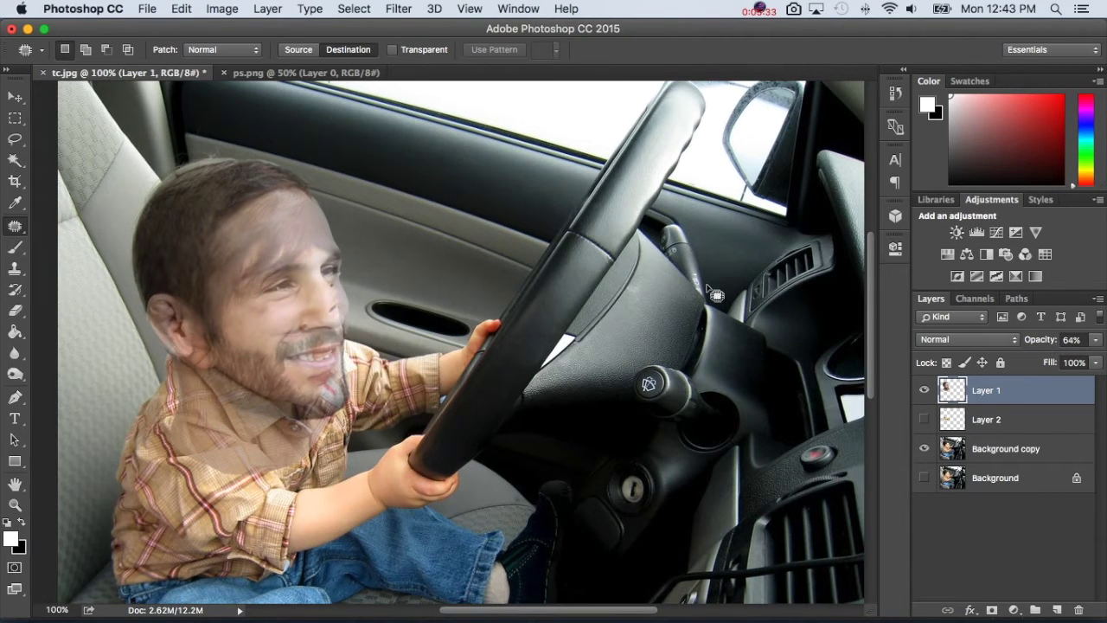
Step: Scale Layer 1 down to about 92% with Free Transform and position the man's head over the child's head
key("ctrl+t")
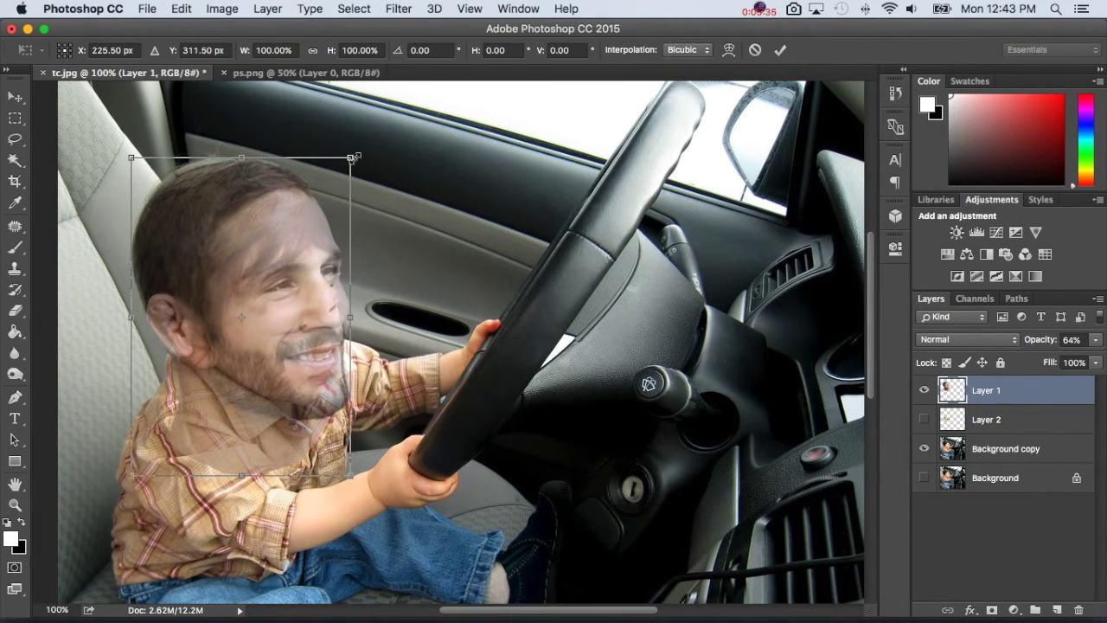
left_click_drag(355, 158, 340, 170)
scroll(340, 171, "up", 3)
scroll(295, 201, "left", 5)
left_click_drag(300, 227, 298, 210)
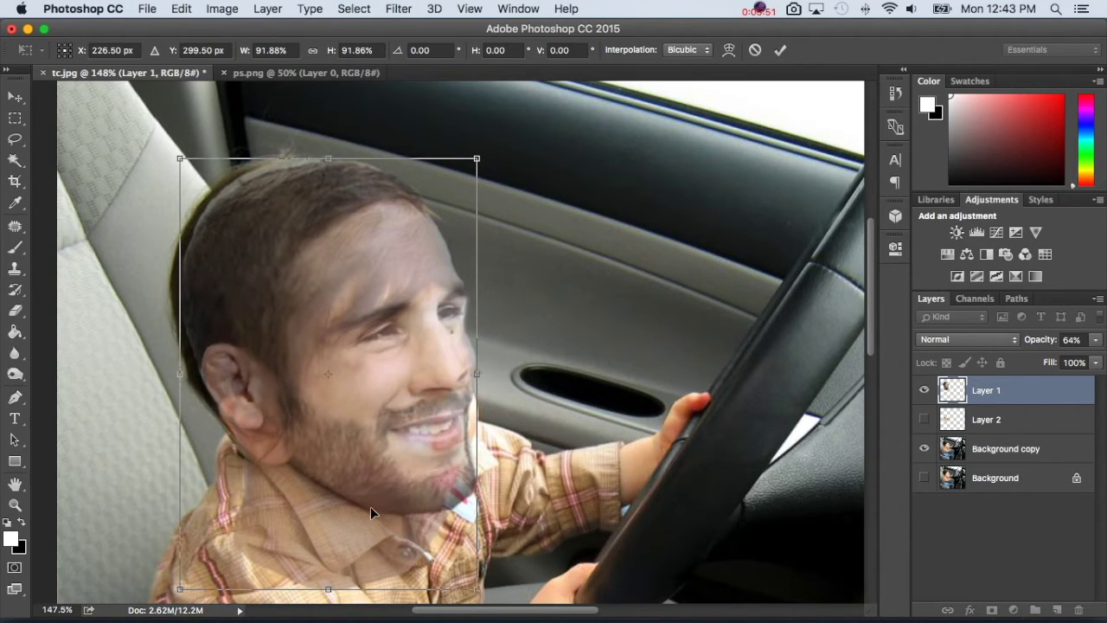
left_click(780, 50)
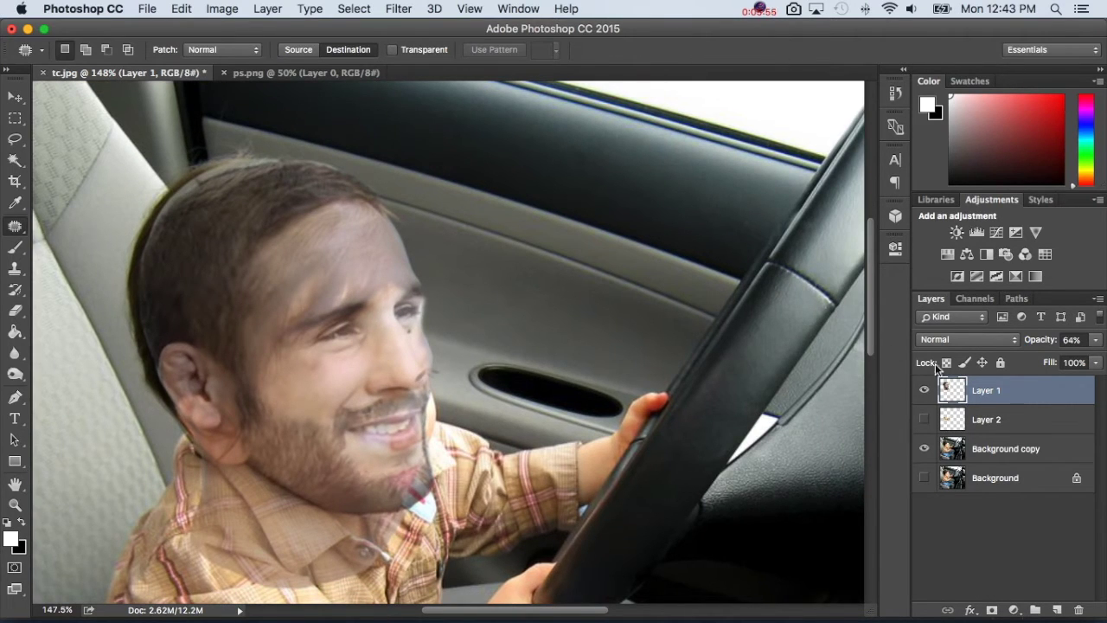
Step: Raise Layer 1's opacity to 88% and toggle its visibility to compare the man's head with the child's
left_click_drag(1035, 343, 1052, 343)
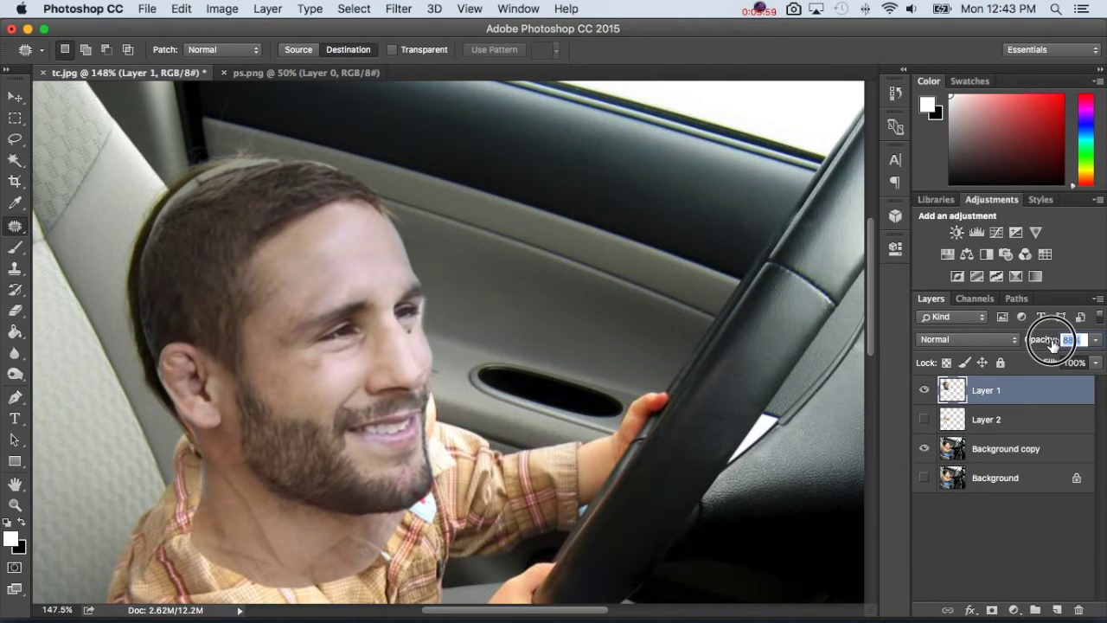
left_click(925, 390)
left_click(926, 391)
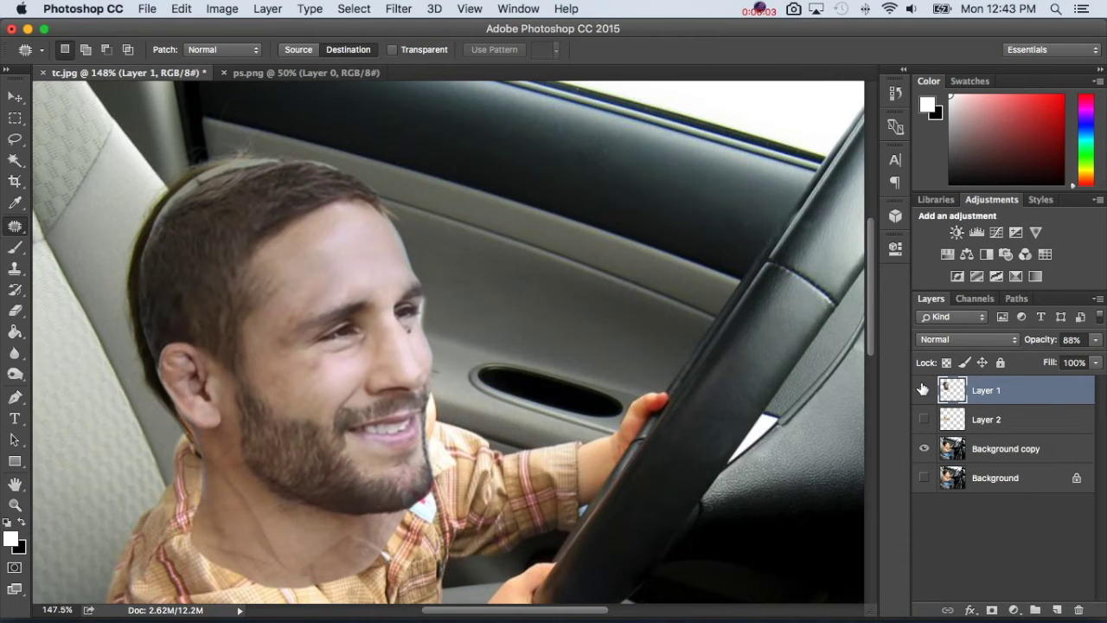
left_click(926, 391)
left_click(928, 392)
Step: On Background copy, clone the gray door panel over the child's facial edge protruding beside the man's mouth with a 10 px Clone Stamp brush
left_click(947, 446)
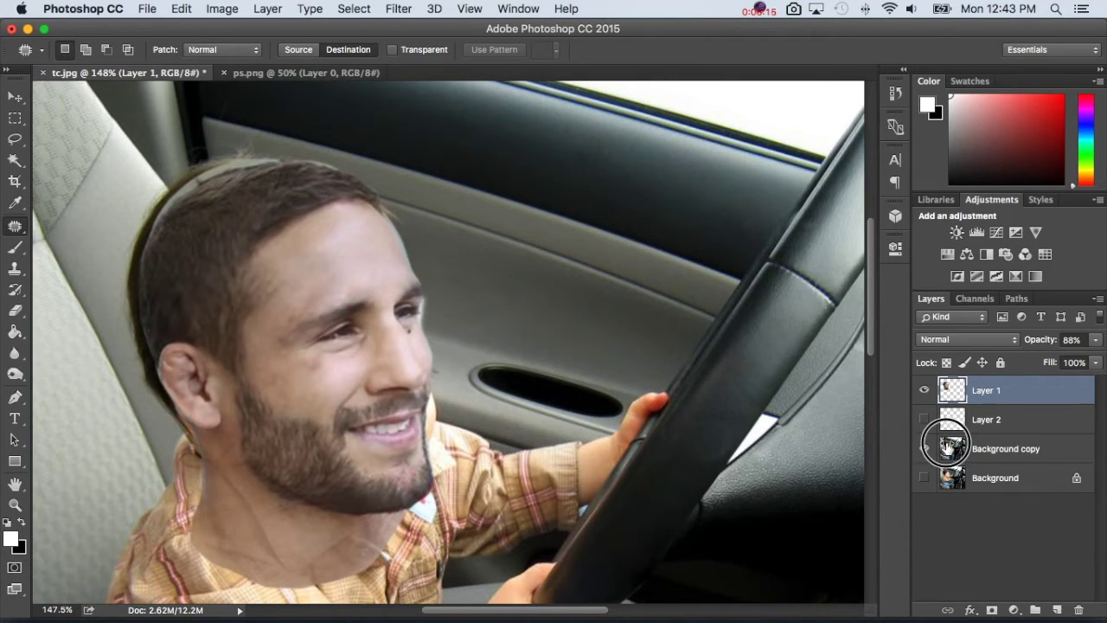
left_click(15, 270)
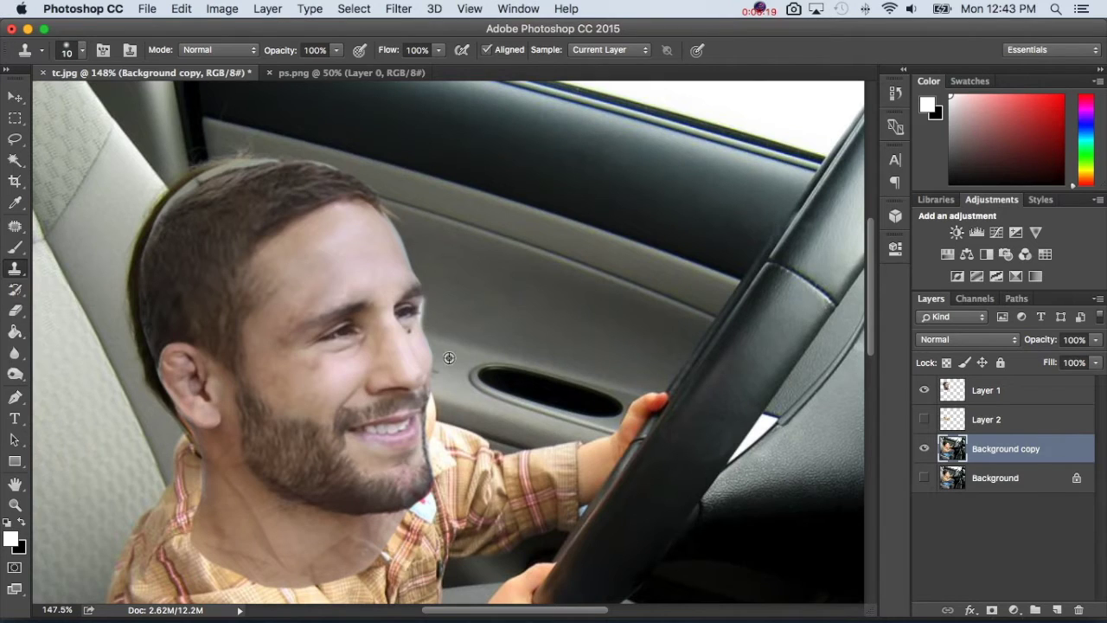
left_click(922, 391)
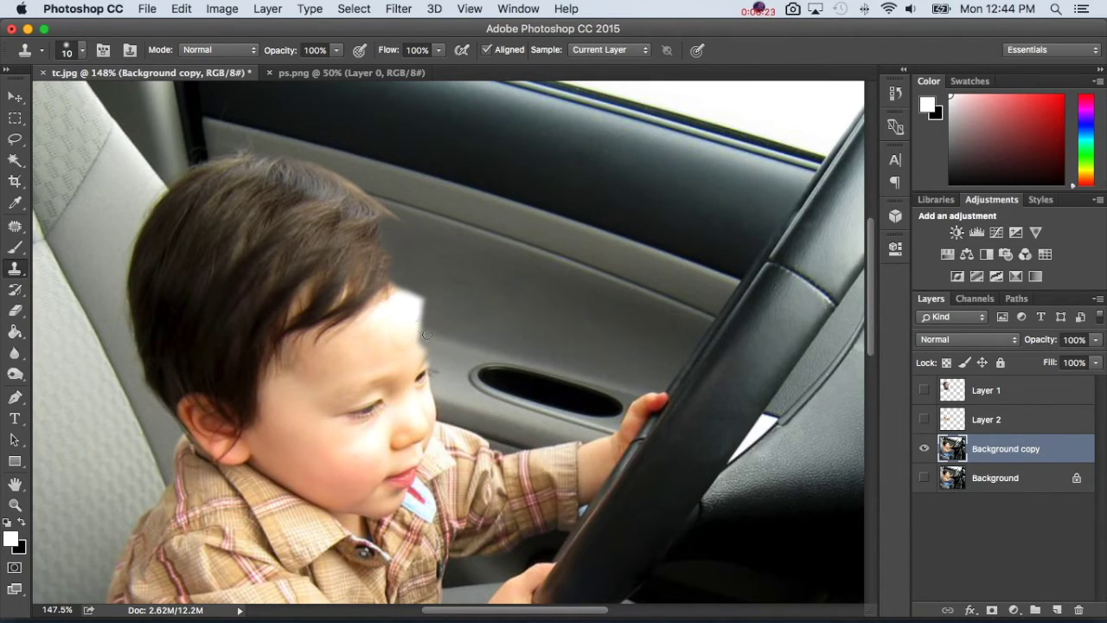
left_click(923, 391)
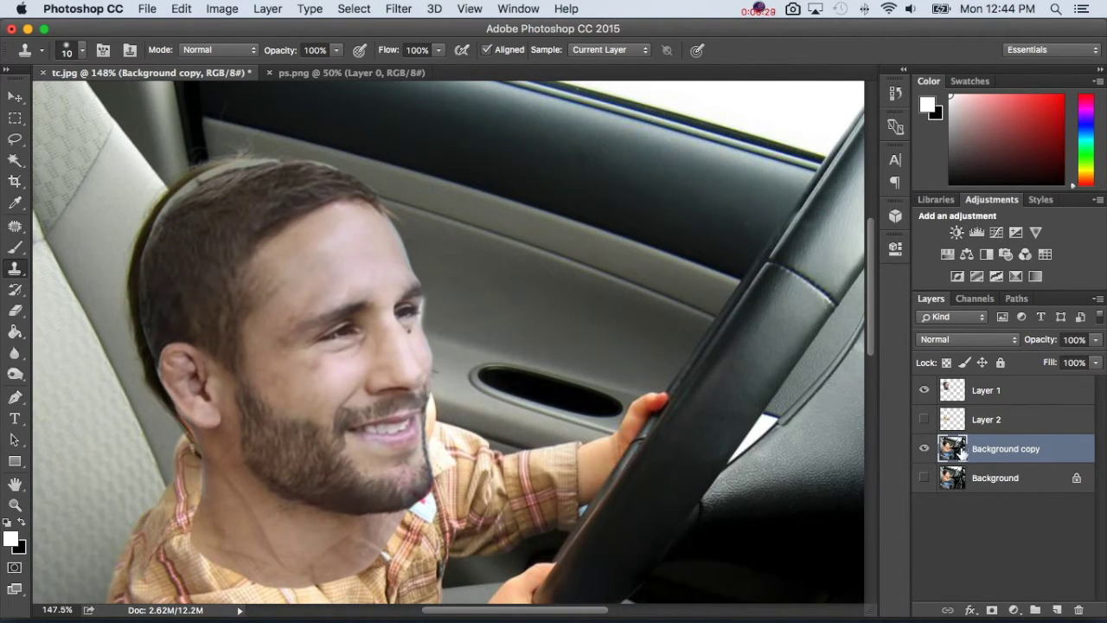
left_click(449, 370, "alt")
left_click_drag(427, 443, 432, 430)
left_click(924, 390)
left_click(924, 390)
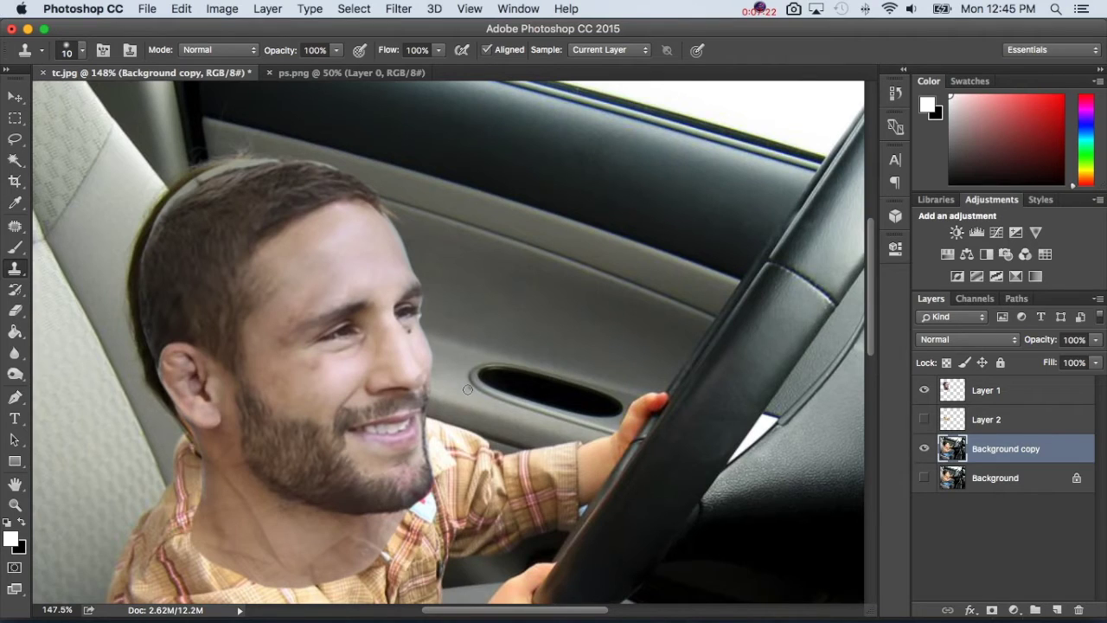
Step: Add a layer mask to Layer 1 and make the mask active
left_click(957, 395)
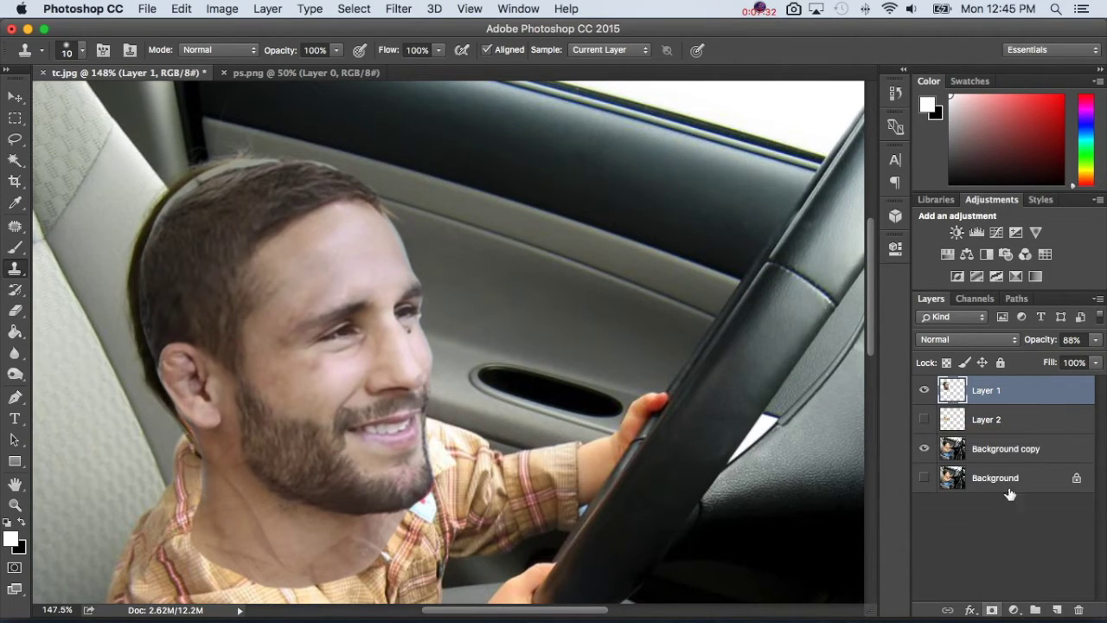
left_click(992, 610)
left_click(1001, 392)
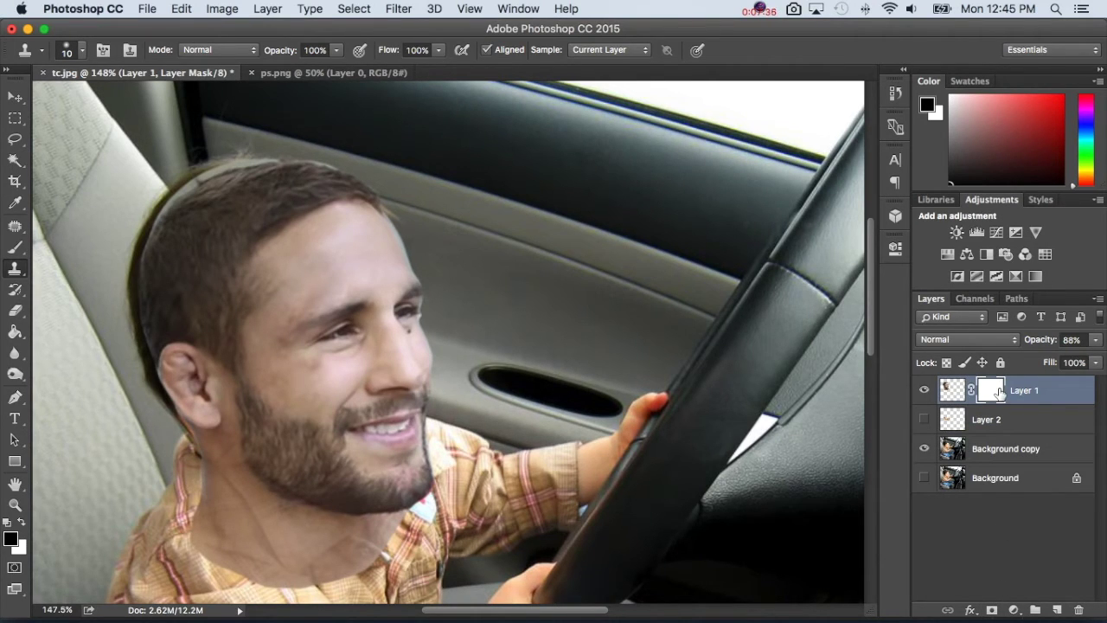
Step: Paint black on the mask along the upper back edge of the man's hair with a 20 px brush at 100% opacity
left_click(15, 247)
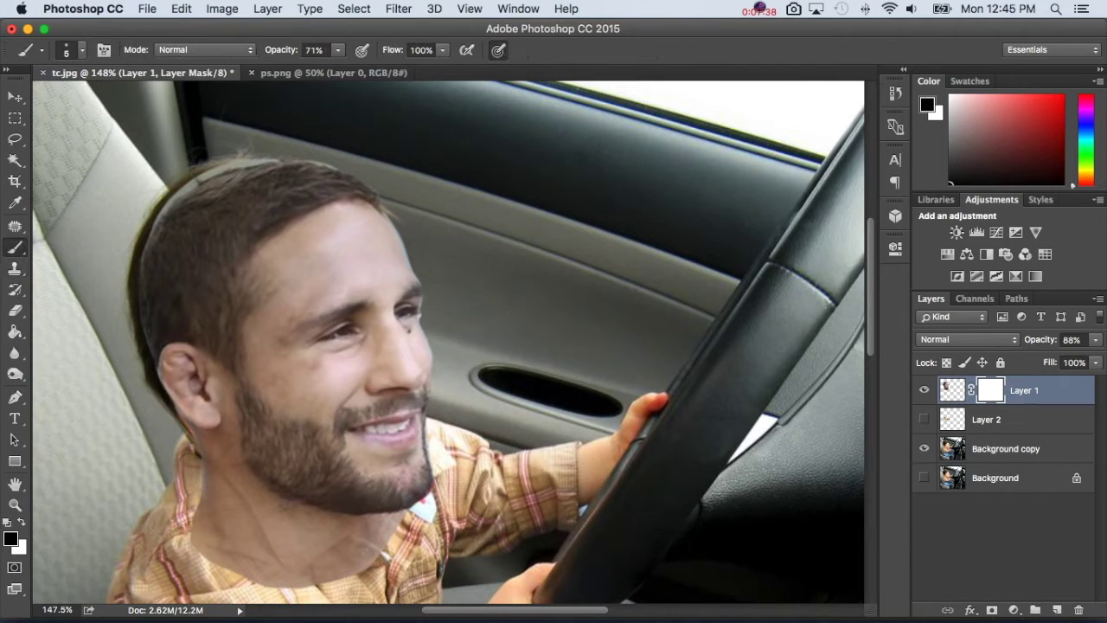
left_click_drag(284, 50, 331, 53)
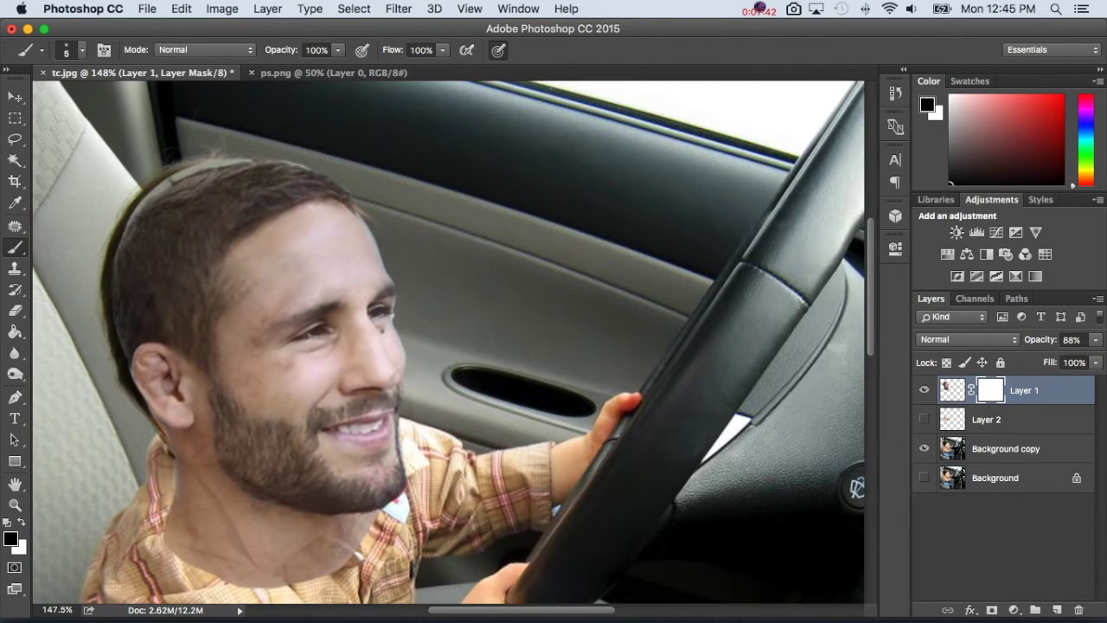
right_click(271, 201)
left_click_drag(288, 202, 295, 202)
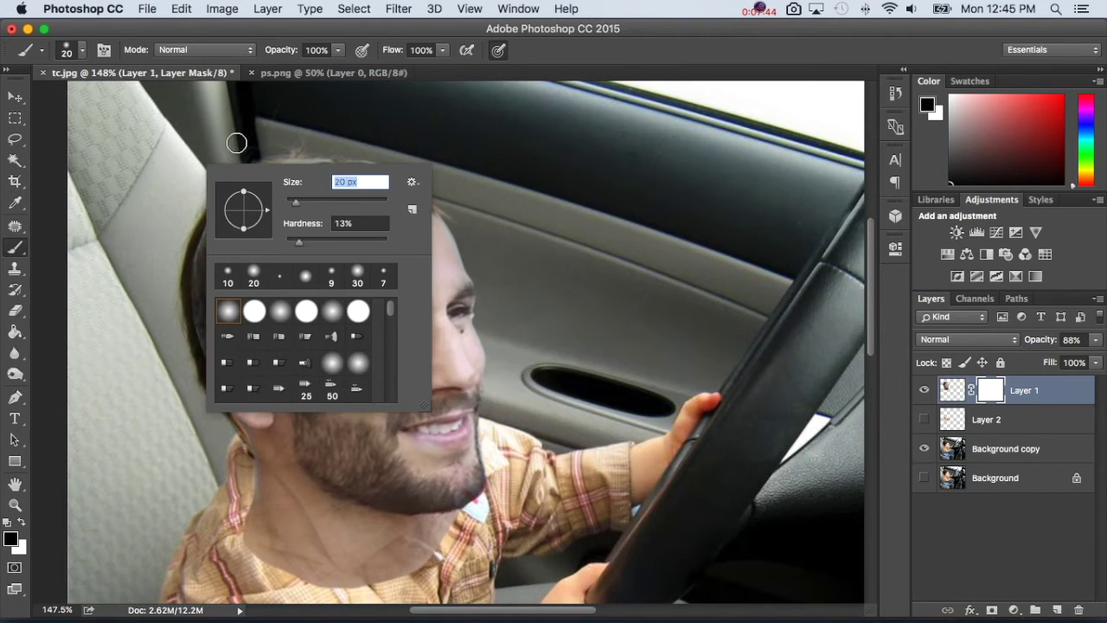
key("Return")
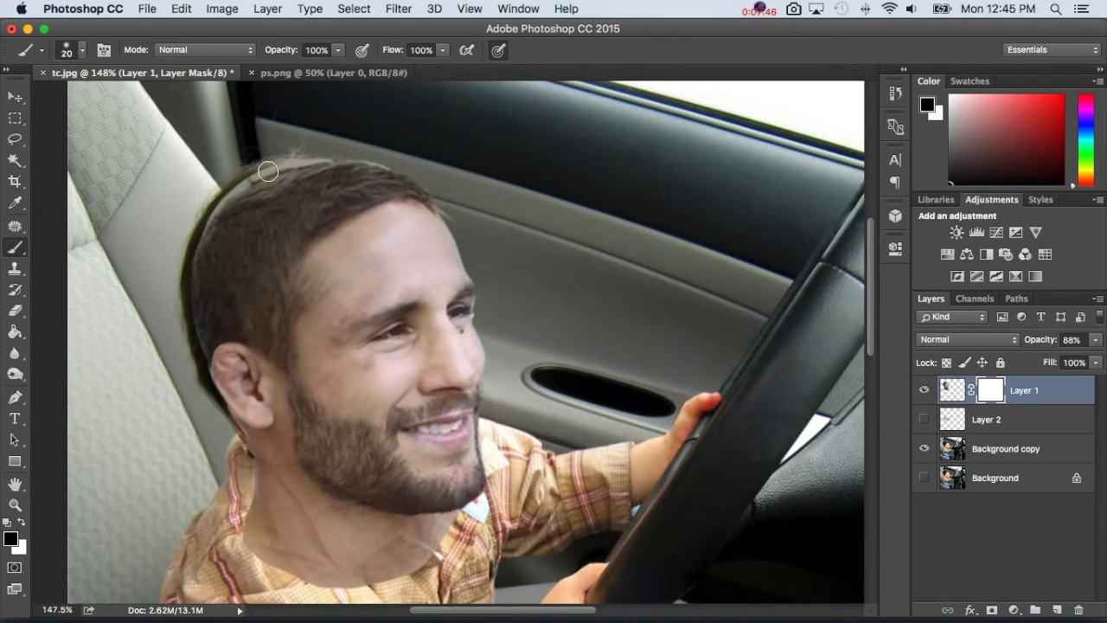
mouse_move(271, 187)
left_mouse_down()
mouse_move(198, 210)
mouse_move(253, 171)
mouse_move(194, 230)
mouse_move(195, 272)
mouse_move(232, 201)
left_mouse_up()
Step: Set the brush to 33 px, 0% hardness and 55% opacity, and mask the top edge of the man's hair
mouse_move(277, 50)
left_mouse_down()
mouse_move(260, 50)
mouse_move(282, 49)
mouse_move(270, 50)
left_mouse_up()
right_click(287, 127)
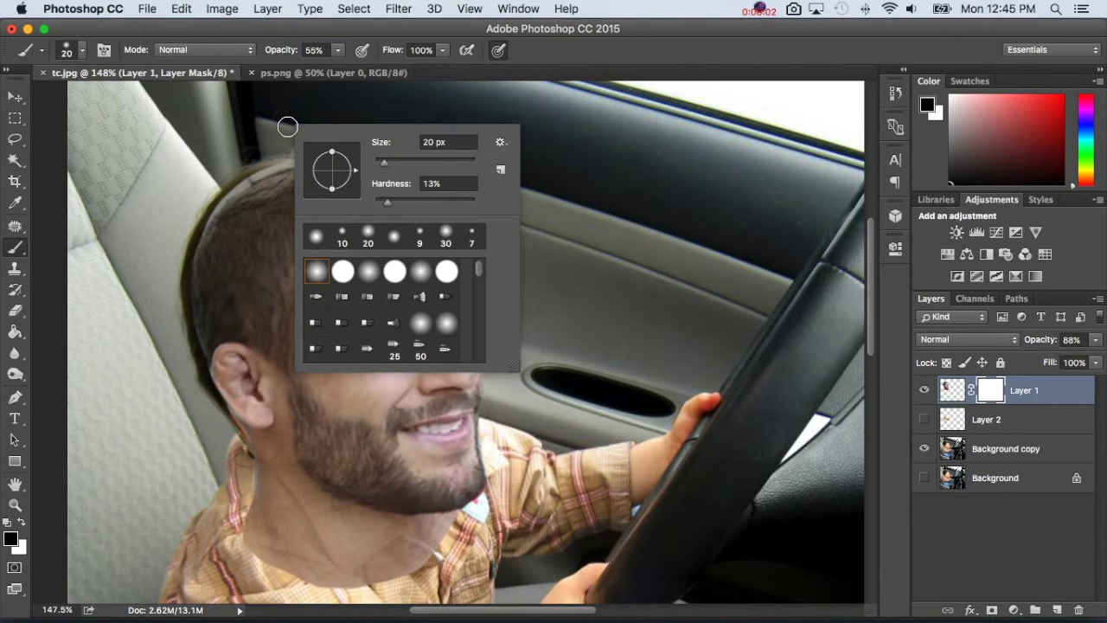
mouse_move(388, 208)
left_mouse_down()
mouse_move(424, 205)
mouse_move(392, 204)
left_mouse_up()
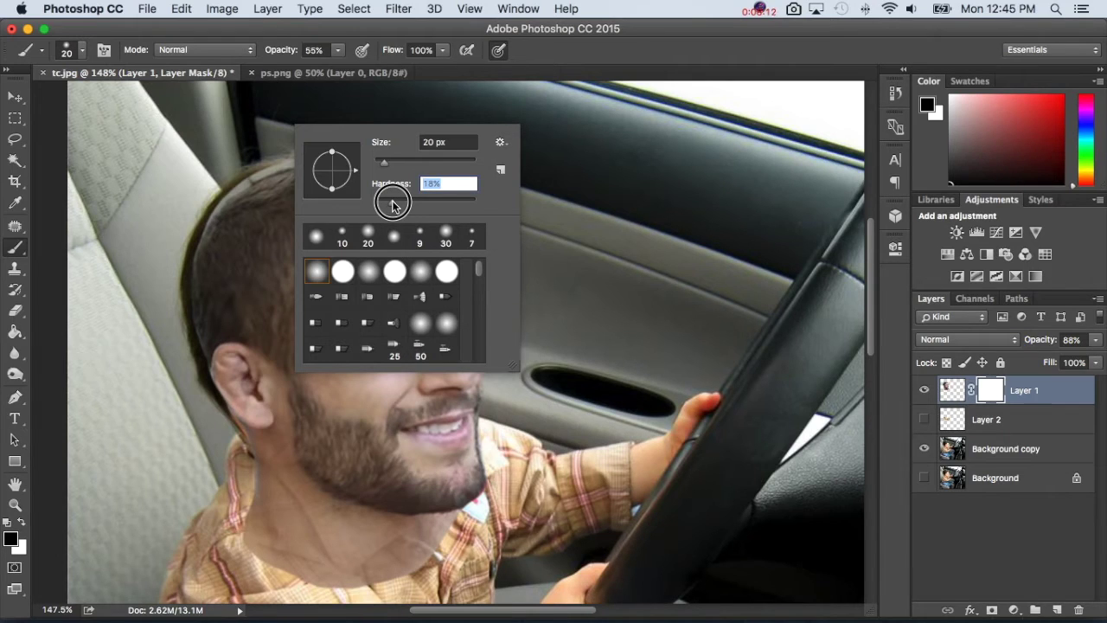
left_click_drag(392, 204, 374, 206)
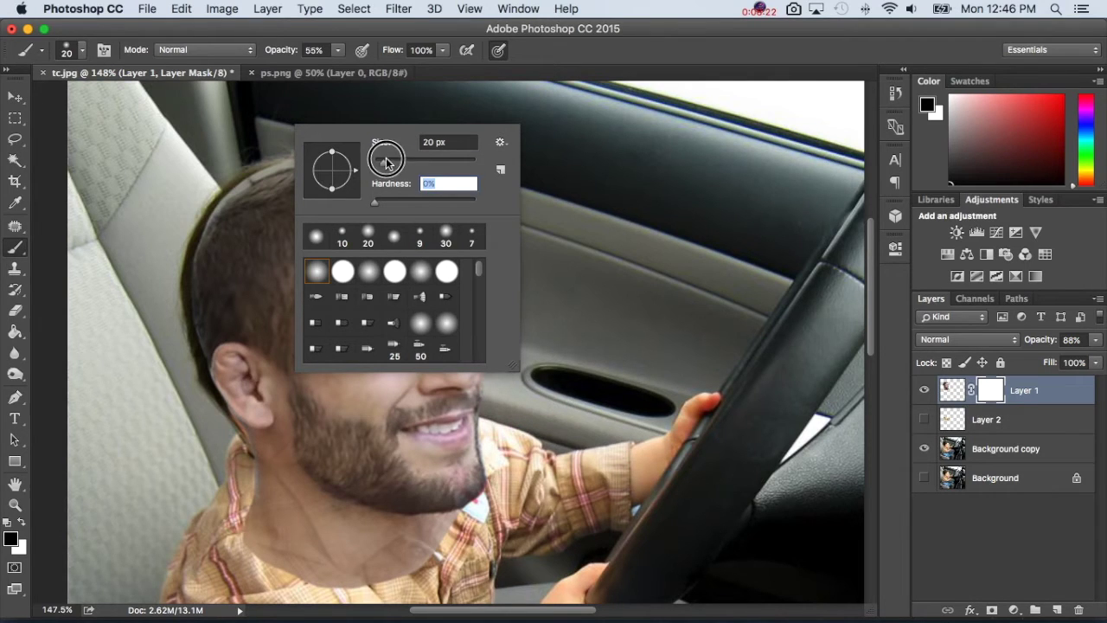
left_click(383, 161)
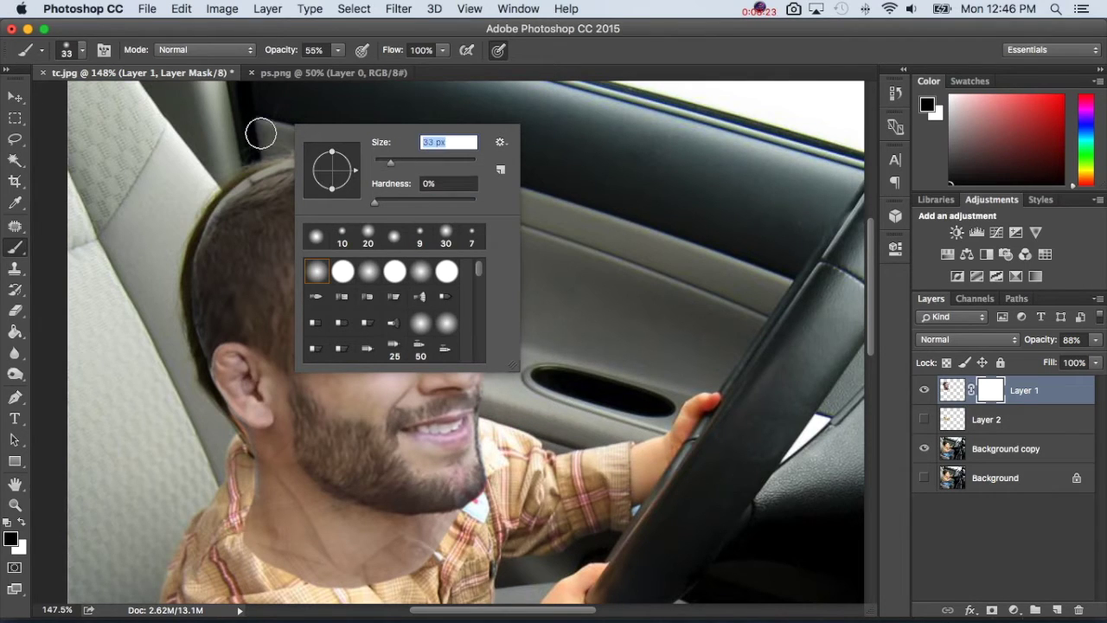
left_click(277, 56)
left_click_drag(292, 149, 342, 145)
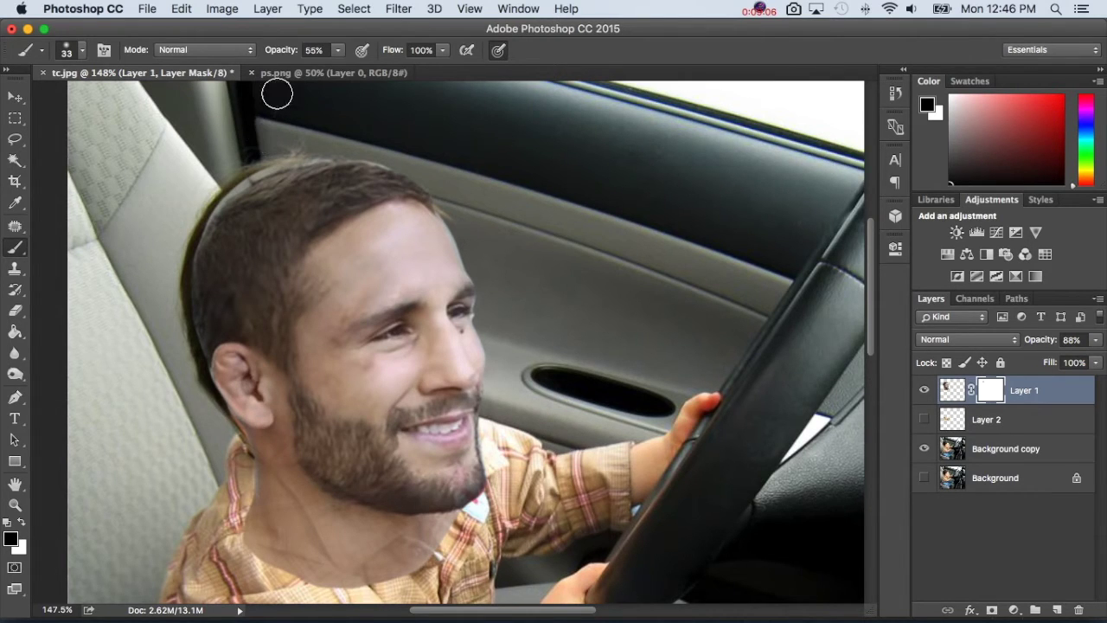
Step: Mask the hard edge along the back of the man's head, from the crown down toward the ear
mouse_move(292, 149)
left_mouse_down()
mouse_move(248, 168)
mouse_move(280, 148)
mouse_move(381, 151)
mouse_move(277, 154)
mouse_move(203, 196)
mouse_move(173, 275)
mouse_move(166, 336)
mouse_move(178, 358)
left_mouse_up()
scroll(164, 370, "left", 2)
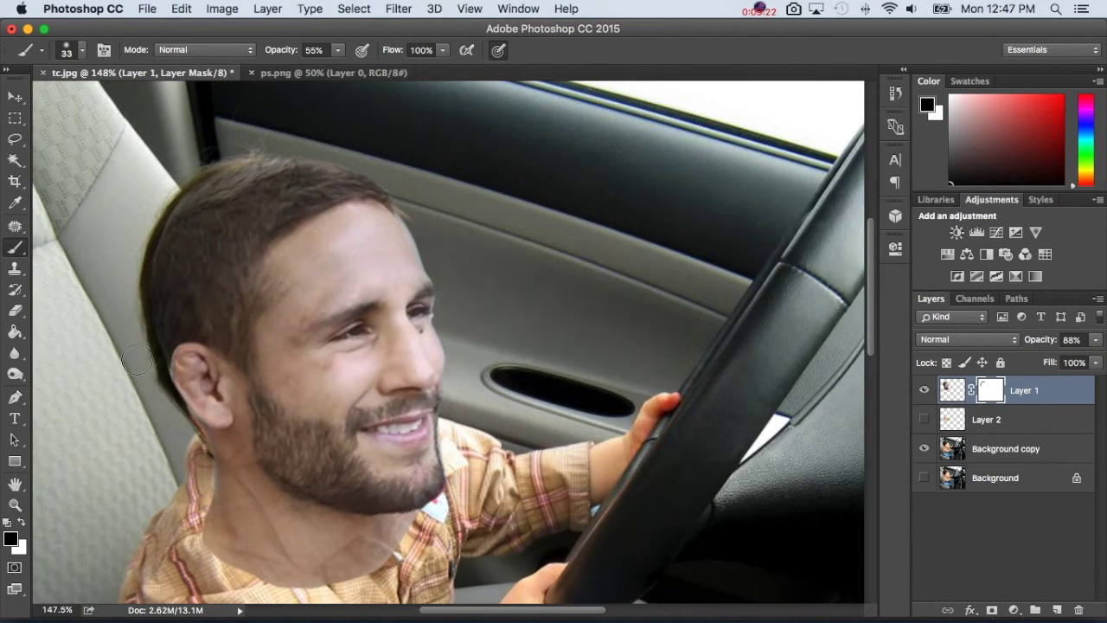
mouse_move(224, 344)
left_mouse_down()
mouse_move(213, 320)
mouse_move(228, 316)
mouse_move(212, 285)
mouse_move(220, 237)
mouse_move(260, 178)
left_mouse_up()
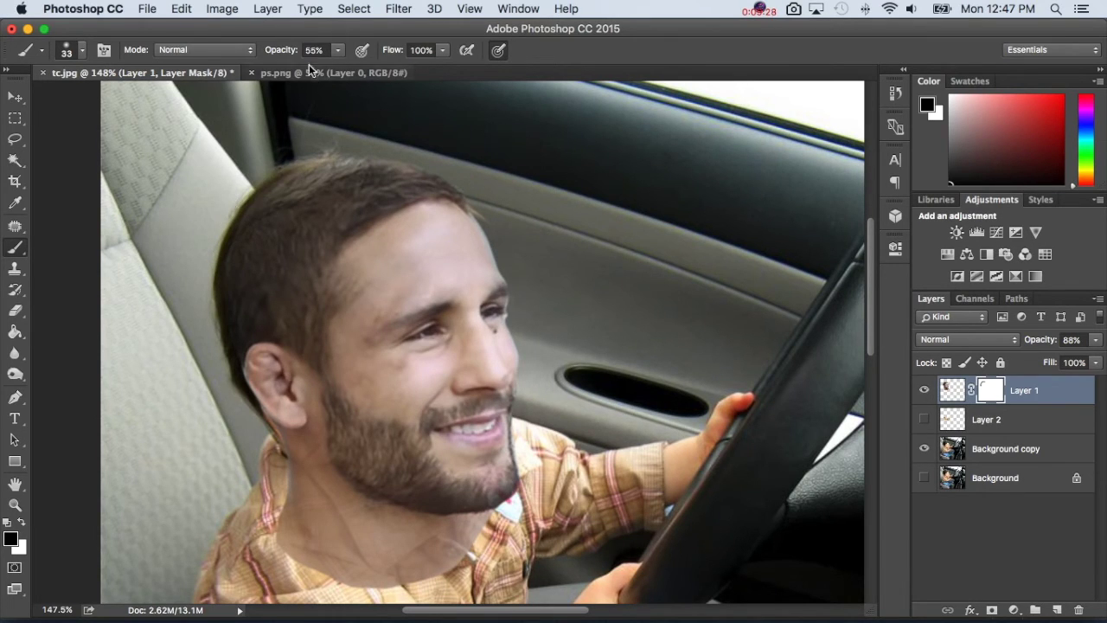
Step: Lower the brush opacity to 31% and softly blend the back and crown of the man's hair into the child's hair
left_click(285, 50)
left_click_drag(284, 51, 265, 50)
mouse_move(229, 311)
left_mouse_down()
mouse_move(258, 274)
mouse_move(238, 258)
mouse_move(257, 243)
mouse_move(238, 258)
mouse_move(250, 238)
mouse_move(271, 232)
mouse_move(258, 252)
mouse_move(273, 258)
mouse_move(256, 293)
mouse_move(252, 269)
mouse_move(223, 259)
mouse_move(249, 199)
left_mouse_up()
mouse_move(250, 262)
left_mouse_down()
mouse_move(262, 212)
mouse_move(245, 244)
mouse_move(255, 221)
mouse_move(285, 210)
mouse_move(288, 189)
mouse_move(331, 159)
left_mouse_up()
mouse_move(218, 329)
left_mouse_down()
mouse_move(226, 356)
mouse_move(192, 350)
left_mouse_up()
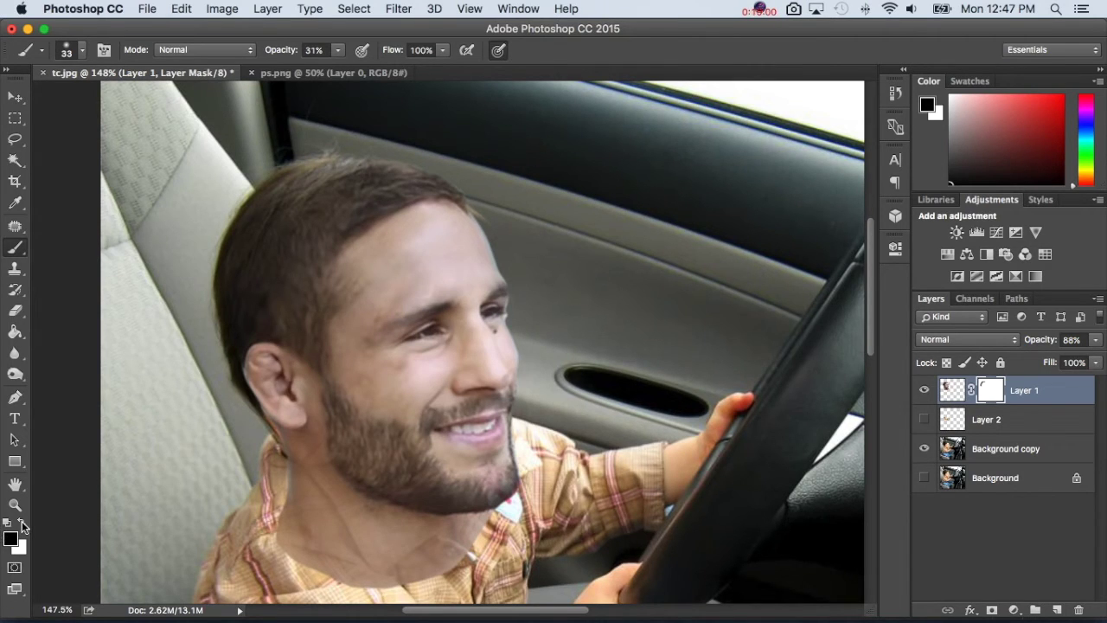
Step: Softly mask the man's hair edge from the top of the head to the front hairline
left_click(346, 136)
left_click(418, 147)
left_click(462, 168)
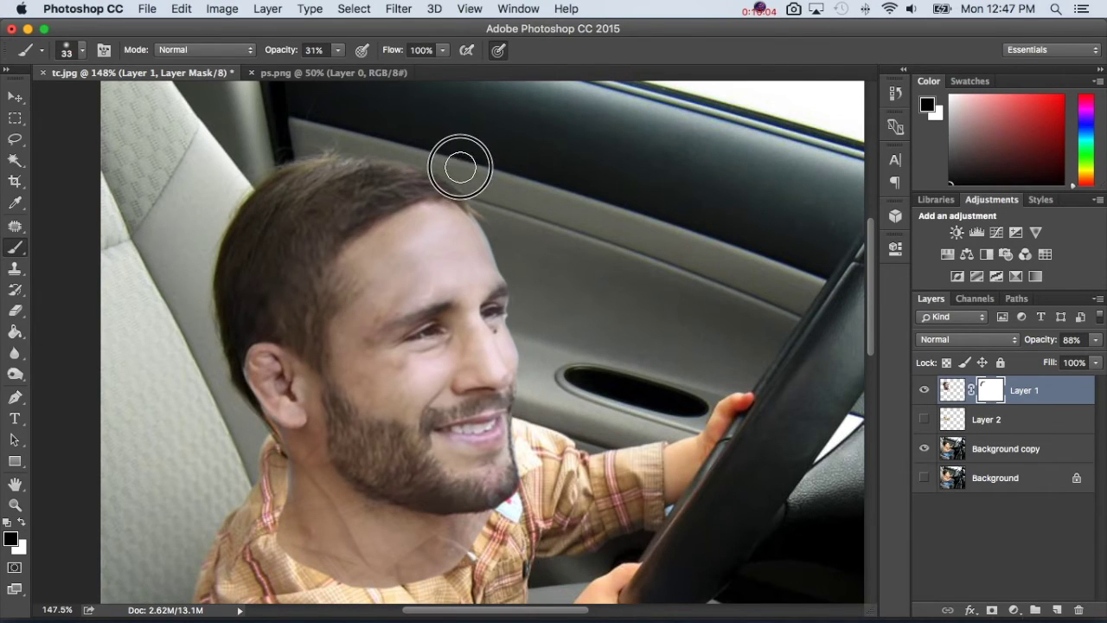
left_click_drag(426, 147, 467, 177)
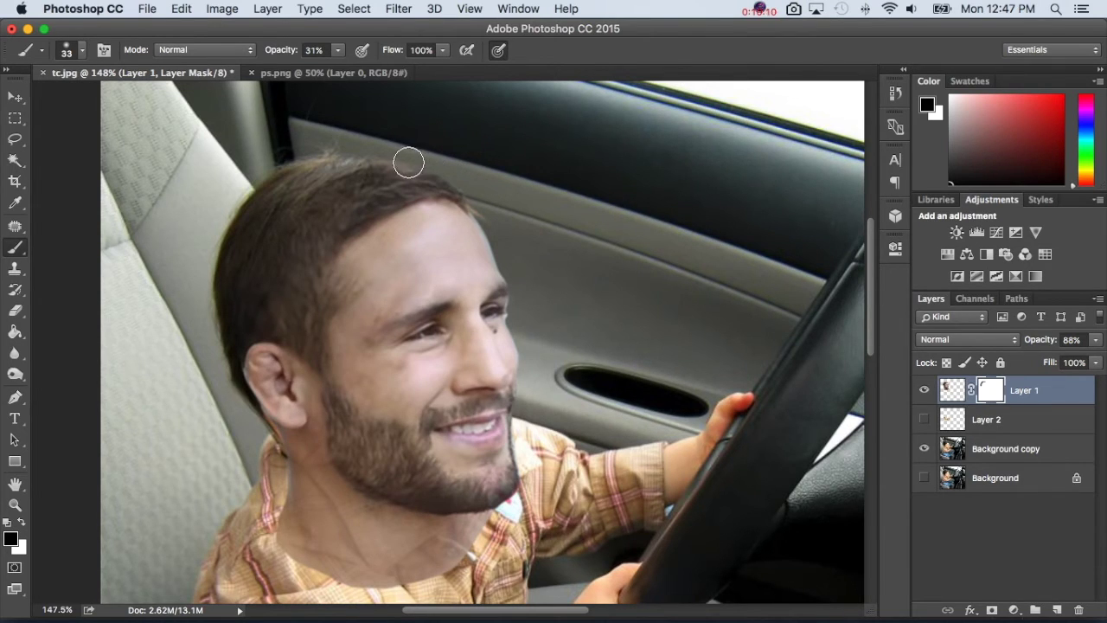
Step: Set the brush to 9 px at 100% opacity and mask the remaining fringe along the top of the man's hair
left_click_drag(270, 49, 360, 56)
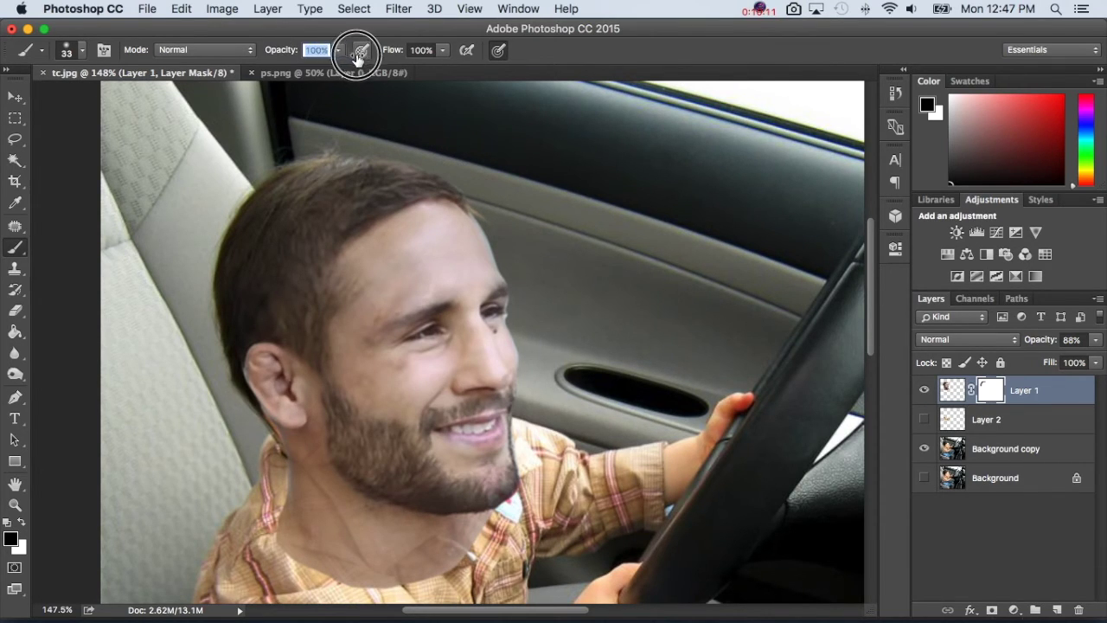
right_click(425, 129)
left_click_drag(529, 172, 517, 170)
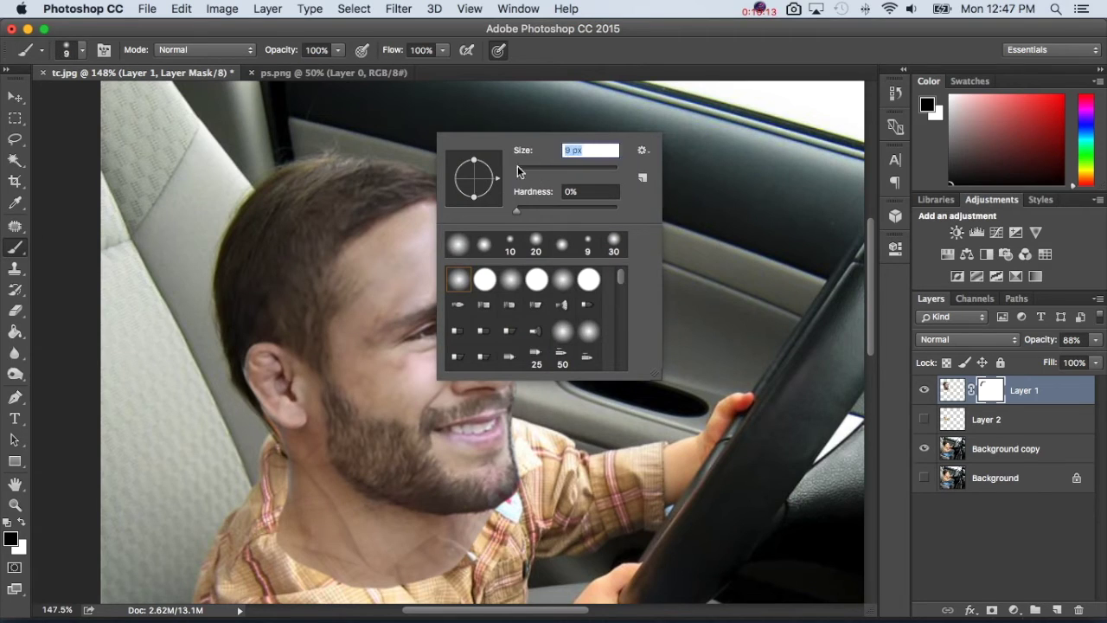
left_click(401, 153)
mouse_move(433, 171)
left_mouse_down()
mouse_move(460, 186)
mouse_move(359, 144)
mouse_move(300, 154)
mouse_move(318, 146)
left_mouse_up()
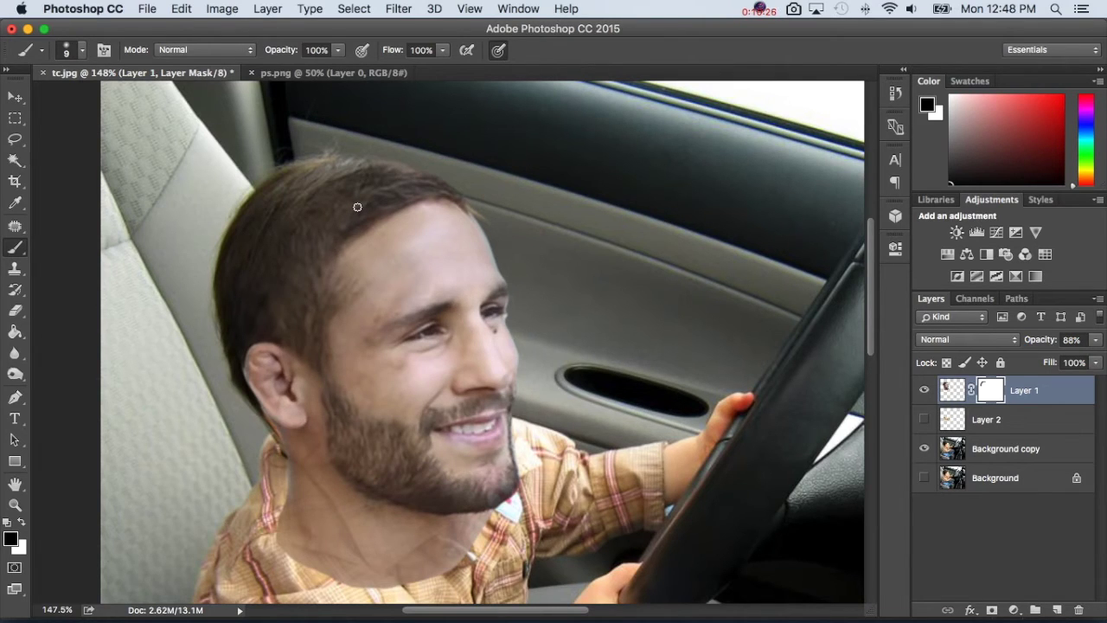
Step: Reduce the brush size to 6 px, target Layer 1's image instead of its mask, and raise the layer's opacity to 100%
right_click(530, 306)
left_click_drag(625, 344, 622, 344)
key("Return")
left_click(950, 391)
left_click_drag(1029, 343, 1043, 343)
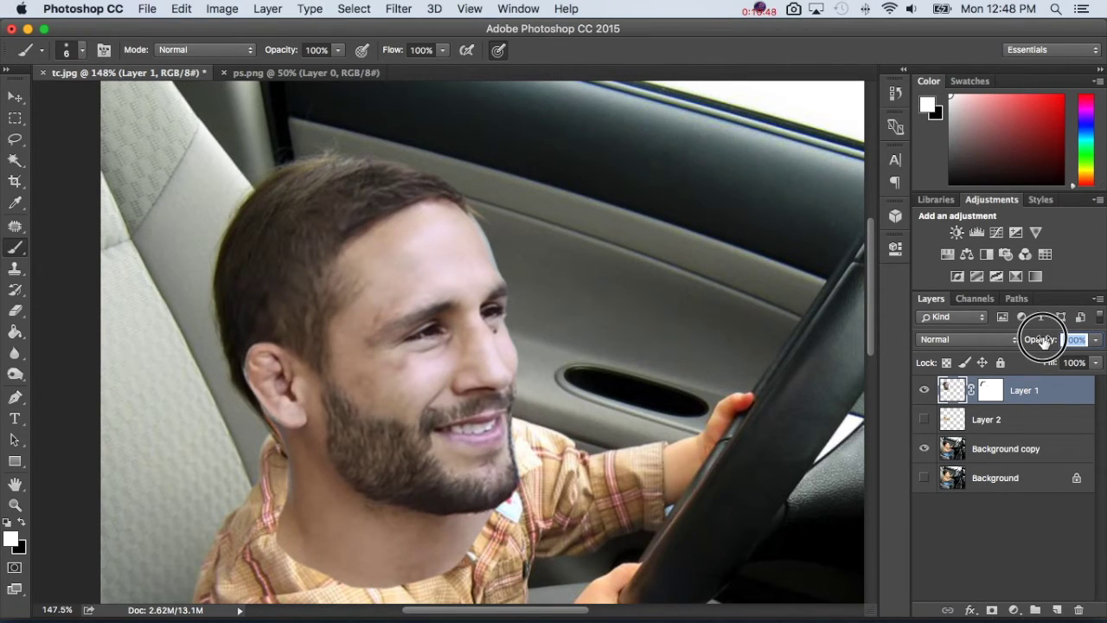
Step: Target Layer 1's mask and paint black with the 6 px brush along the man's outer forehead and down the side of his face
left_click(1042, 341)
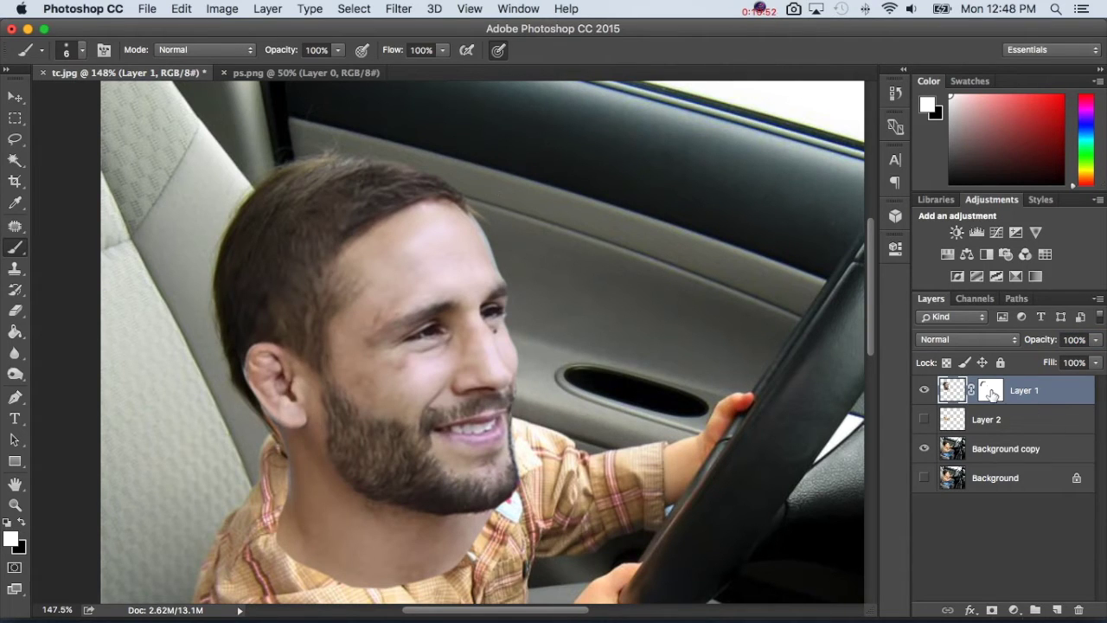
left_click(992, 394)
key("x")
scroll(22, 253, "right", 3)
scroll(489, 270, "right", 2)
scroll(503, 250, "left", 4)
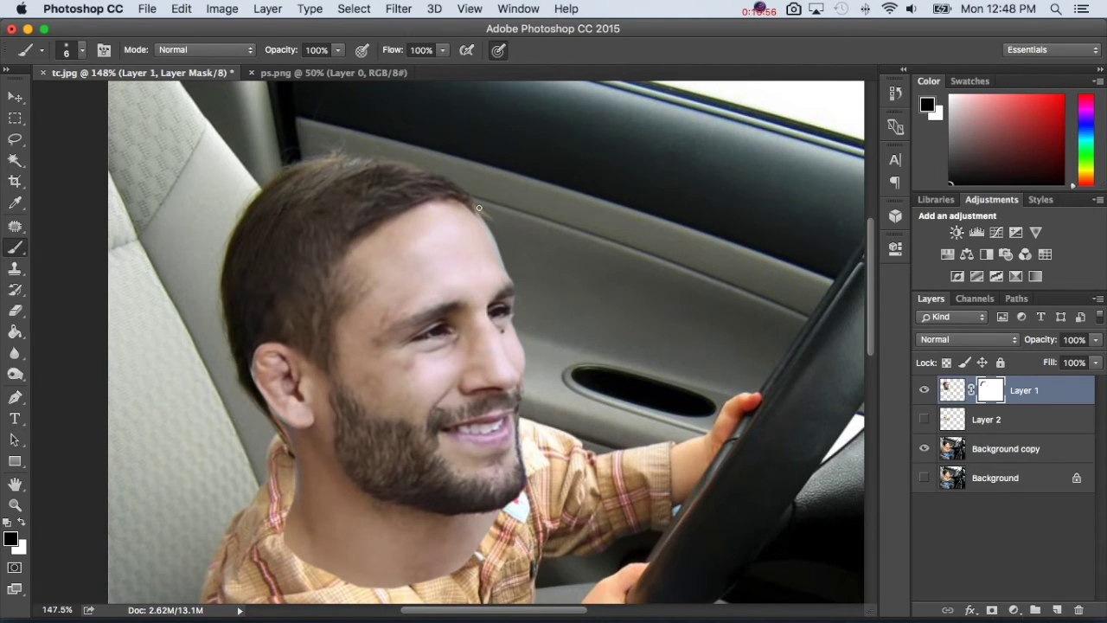
left_click_drag(476, 206, 503, 254)
left_click_drag(483, 210, 533, 359)
scroll(630, 357, "down", 1)
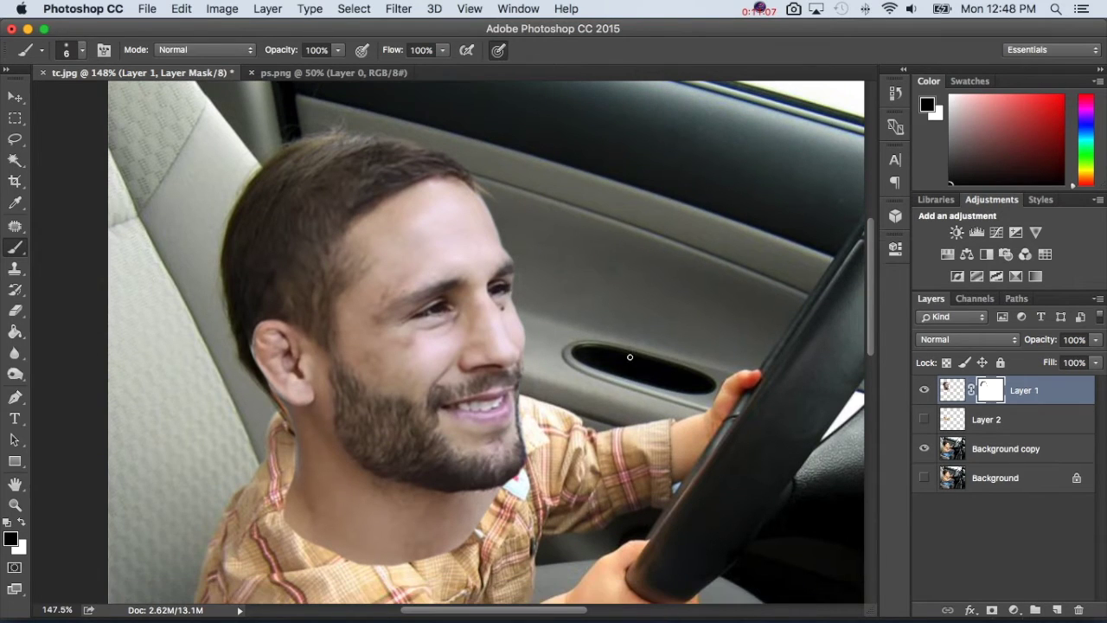
Step: Show Layer 2 with the shirt piece and move it above Layer 1
left_click(924, 420)
left_click_drag(955, 424, 950, 391)
key("x")
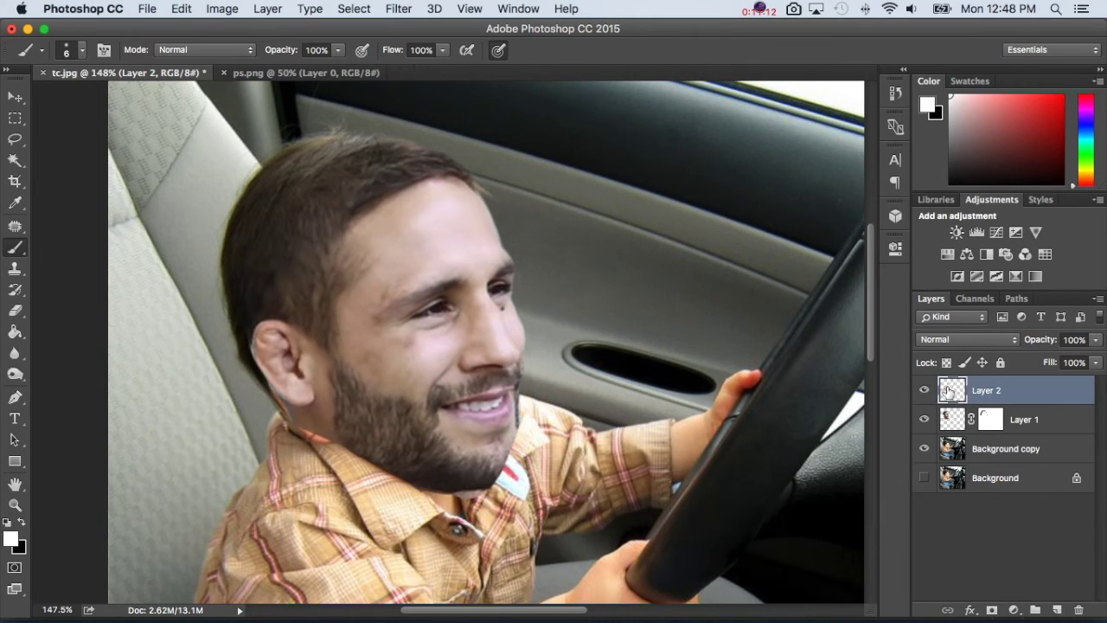
scroll(731, 408, "left", 3)
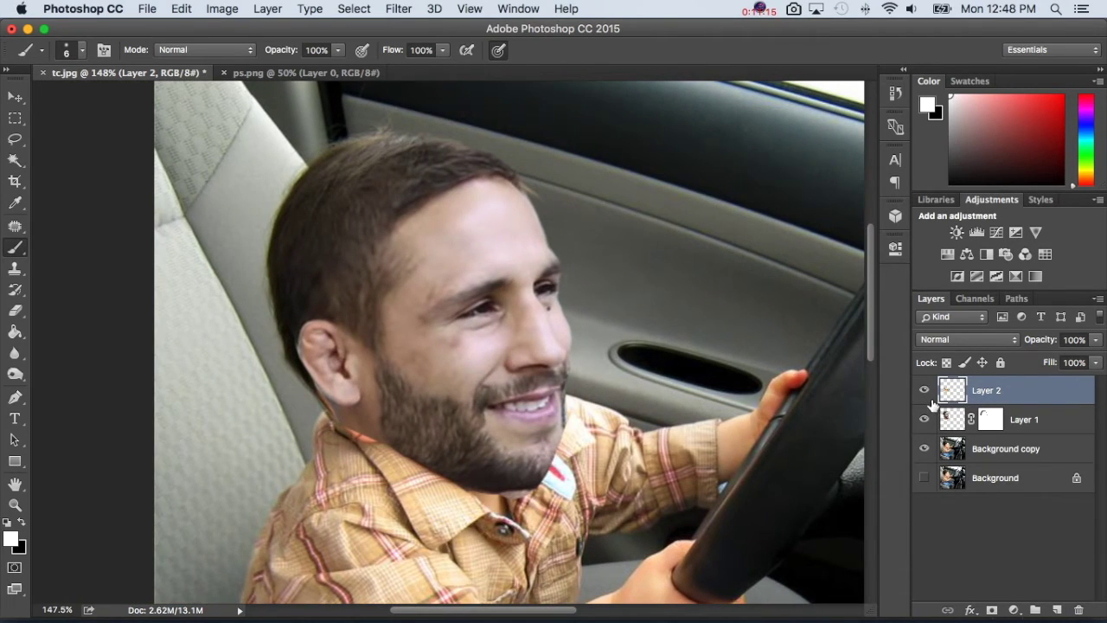
Step: Compare the collar area with Layer 2 switched on and off
left_click(925, 391)
left_click(925, 391)
left_click(924, 391)
left_click(925, 391)
left_click(924, 391)
left_click(925, 391)
left_click(925, 391)
left_click(925, 391)
left_click(925, 391)
left_click(925, 391)
Step: Select Layer 2 and lower its opacity to 20% so the man's neck shows through the shirt piece
left_click(949, 421)
left_click(950, 392)
left_click_drag(1045, 345, 981, 346)
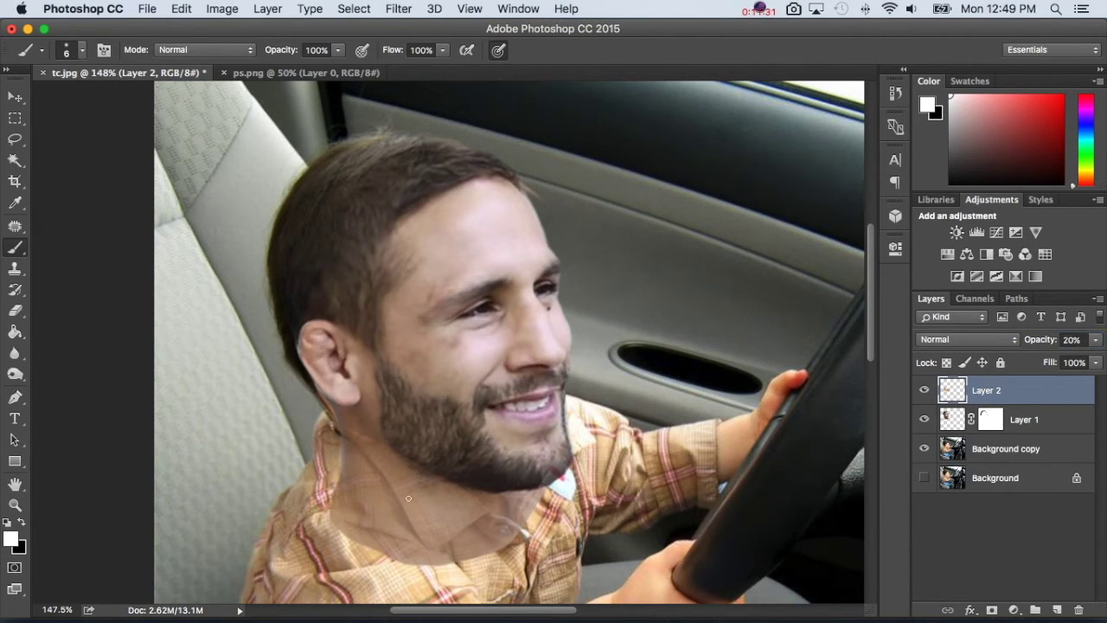
Step: Target Layer 1's mask and paint away the man's neck over the shirt and collar with a soft 35 px black brush
left_click(988, 421)
key("x")
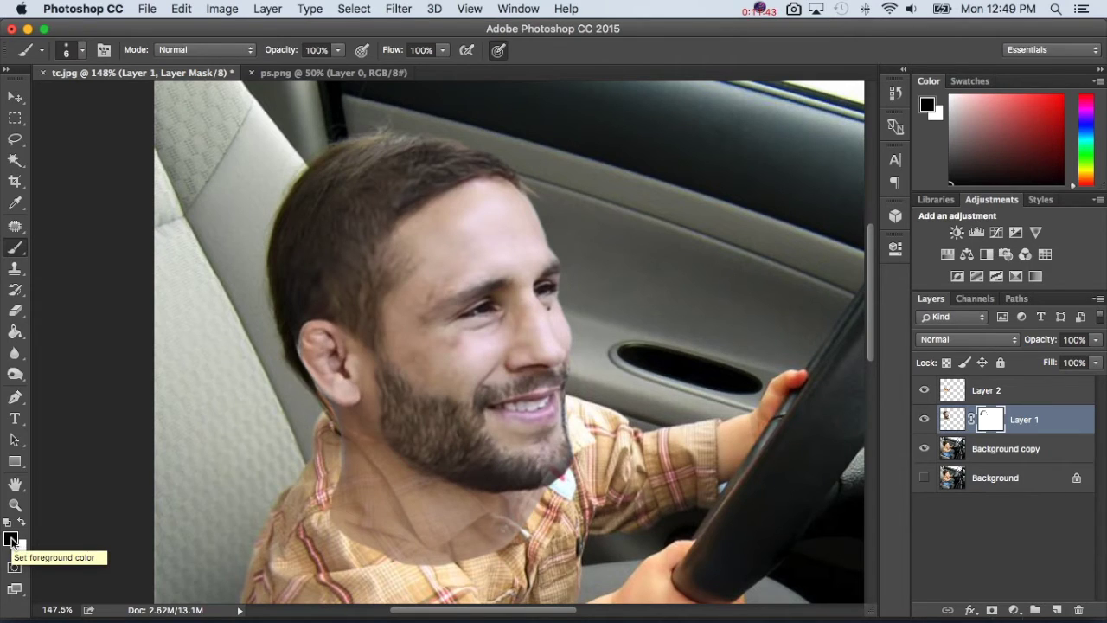
right_click(402, 405)
left_click_drag(402, 404, 446, 403)
key("Return")
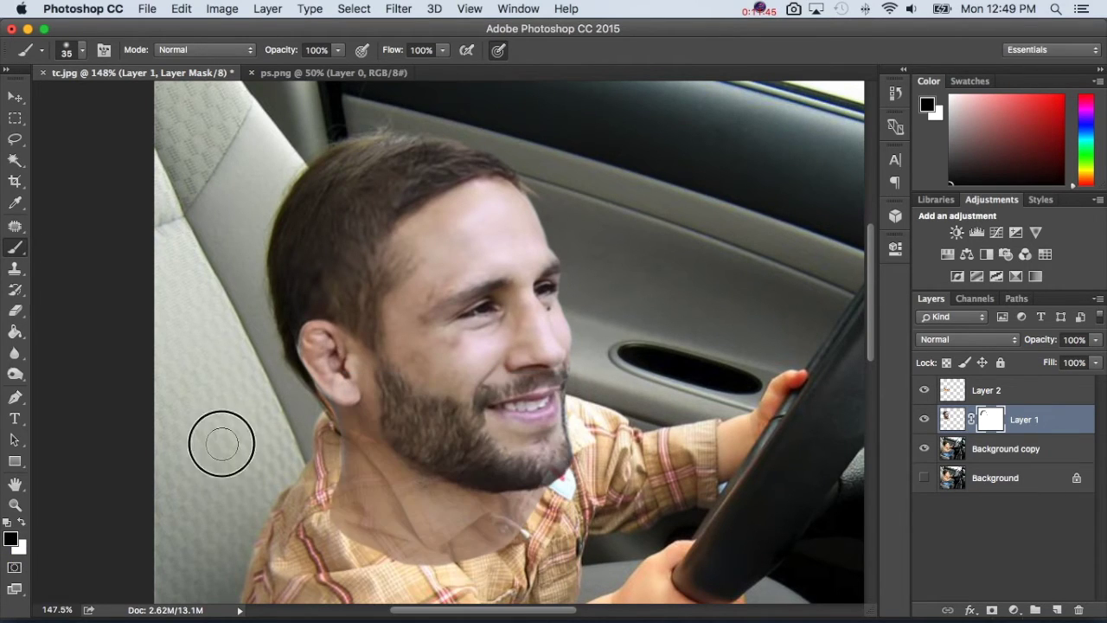
mouse_move(302, 503)
left_mouse_down()
mouse_move(362, 542)
mouse_move(347, 520)
mouse_move(371, 548)
mouse_move(341, 504)
mouse_move(348, 488)
mouse_move(343, 450)
left_mouse_up()
mouse_move(409, 543)
left_mouse_down()
mouse_move(350, 480)
mouse_move(314, 486)
mouse_move(430, 539)
mouse_move(467, 548)
mouse_move(498, 538)
mouse_move(447, 505)
mouse_move(423, 524)
mouse_move(376, 477)
mouse_move(418, 494)
mouse_move(401, 497)
mouse_move(356, 462)
left_mouse_up()
Step: Reduce the brush to 17 px and mask the leftover neck along the collar's back edge below the ear
right_click(355, 462)
left_click_drag(451, 409, 442, 410)
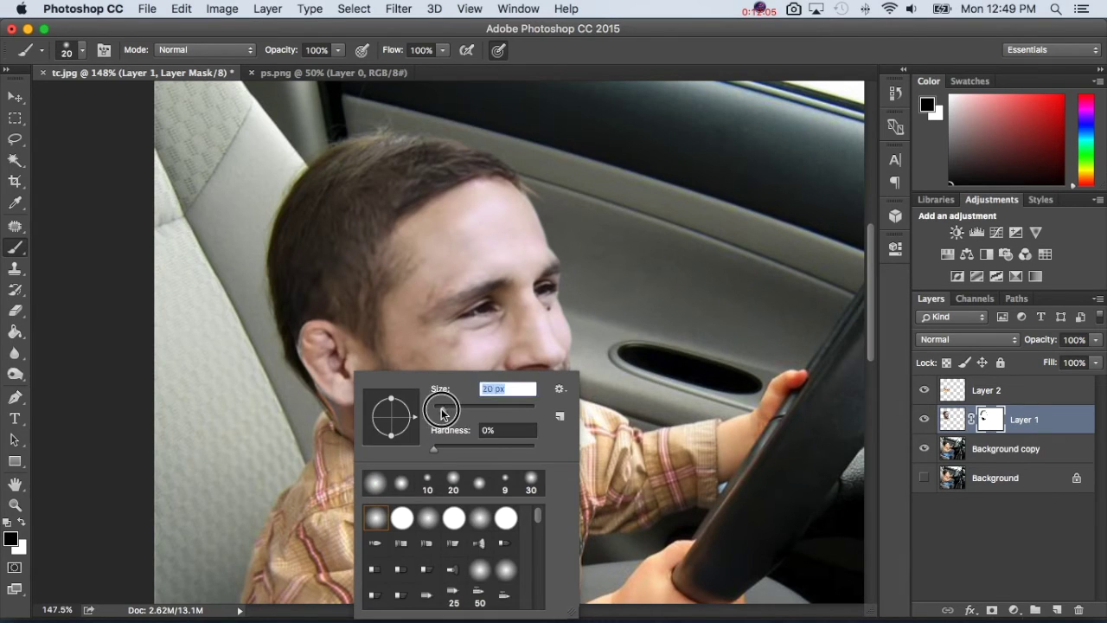
key("Return")
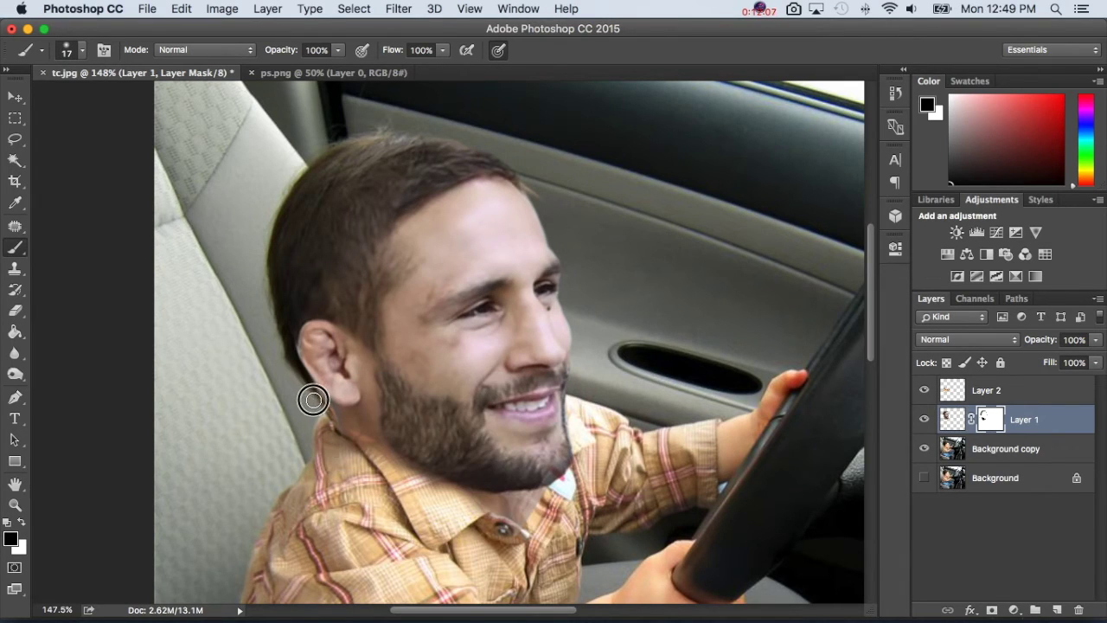
left_click_drag(326, 420, 368, 455)
Step: Check the masked neckline by switching Layer 1 and Layer 2 off and on
left_click(924, 419)
left_click(924, 419)
left_click(925, 420)
left_click(925, 420)
left_click(925, 391)
left_click(925, 391)
Step: Set Layer 2's opacity to 36% and clone shirt fabric over the collar's back edge with the 10 px Clone Stamp
left_click(939, 391)
mouse_move(1030, 340)
left_mouse_down()
mouse_move(1058, 328)
mouse_move(1038, 344)
left_mouse_up()
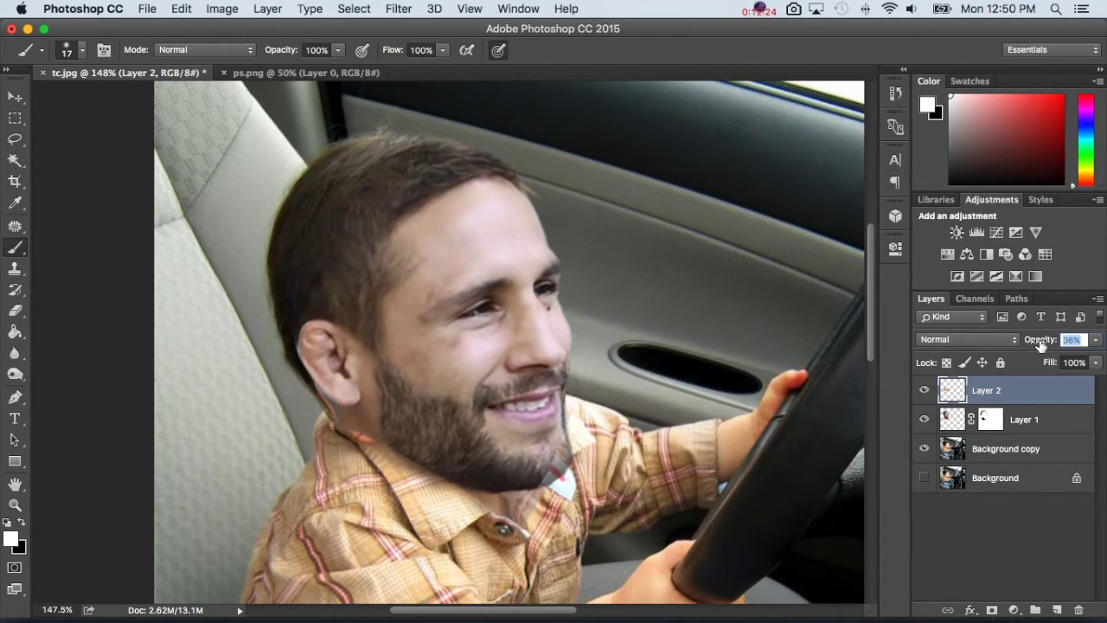
left_click(13, 273)
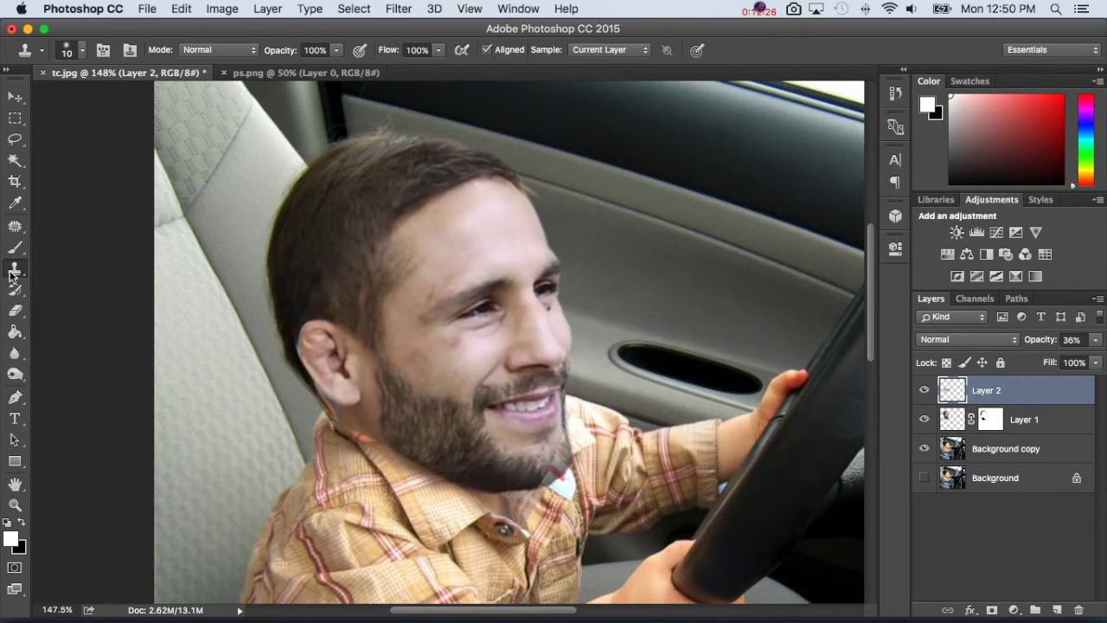
left_click(377, 447, "alt")
left_click(382, 451, "alt")
left_click(373, 446, "alt")
left_click(367, 442)
Step: Compare the head and collar with Layer 1 and Layer 2 toggled in turn, leaving Layer 2 hidden
left_click(949, 421)
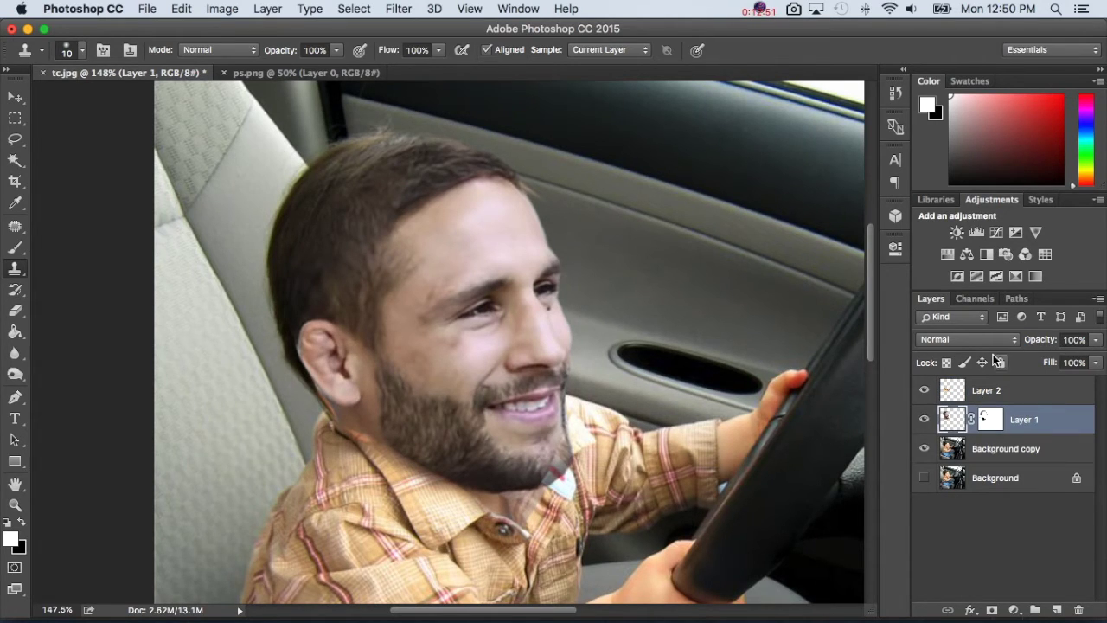
left_click(925, 420)
left_click(924, 419)
left_click(988, 420)
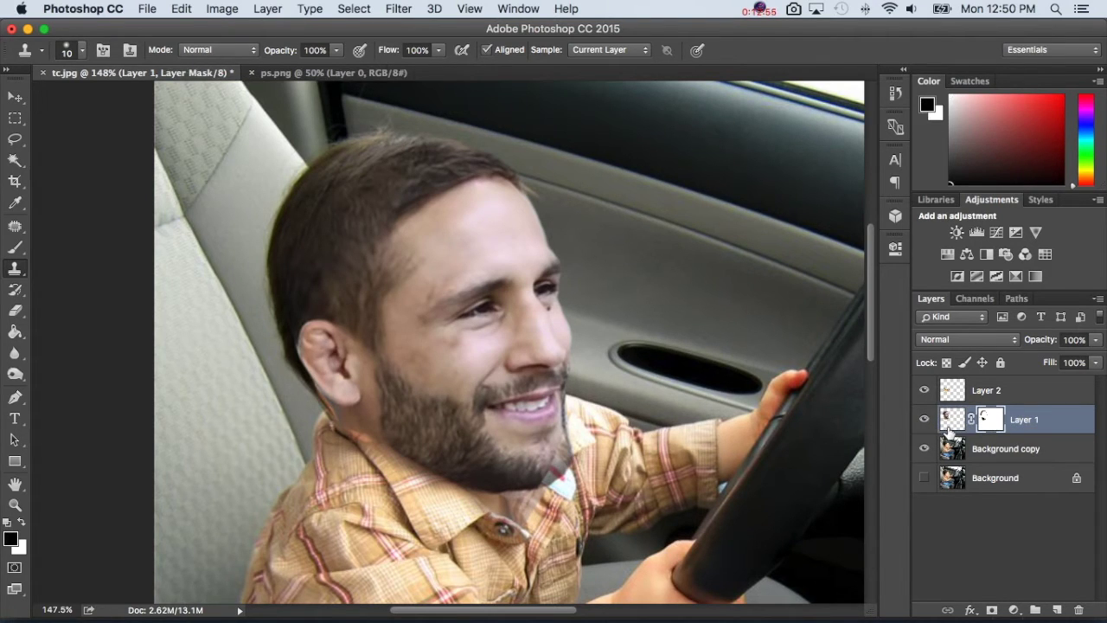
left_click(952, 420)
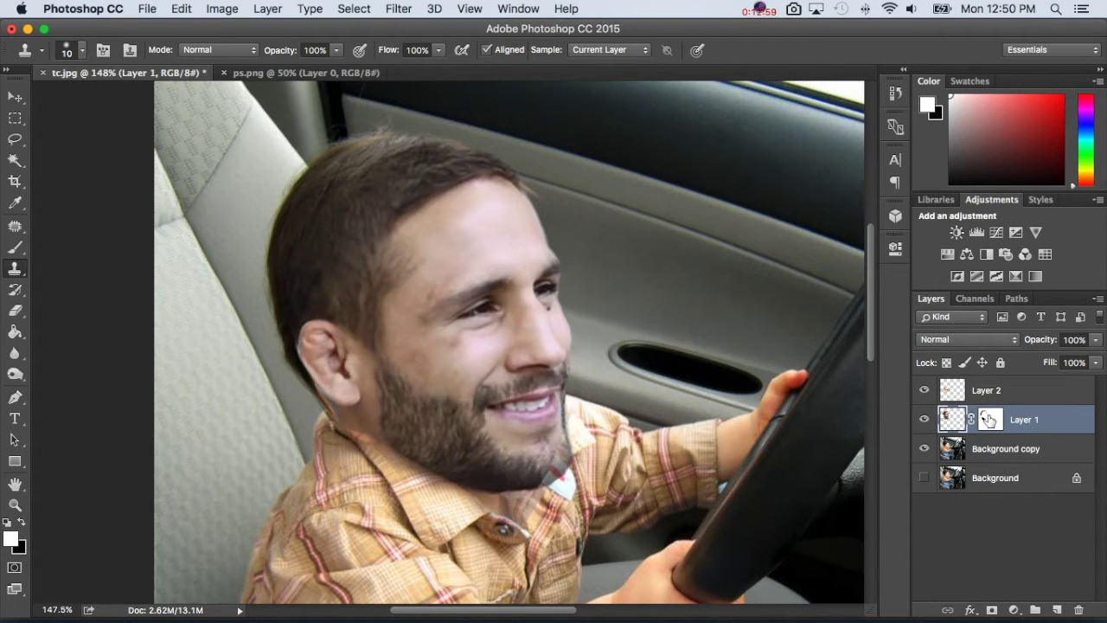
left_click(926, 391)
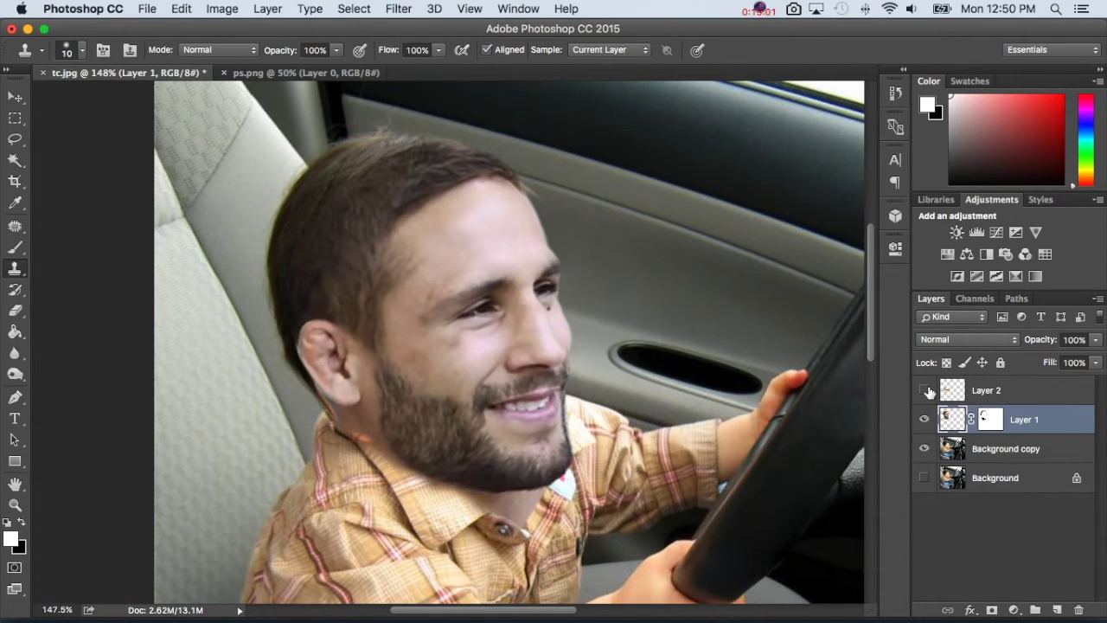
left_click(926, 391)
left_click(926, 391)
left_click(927, 391)
left_click(927, 391)
left_click(927, 391)
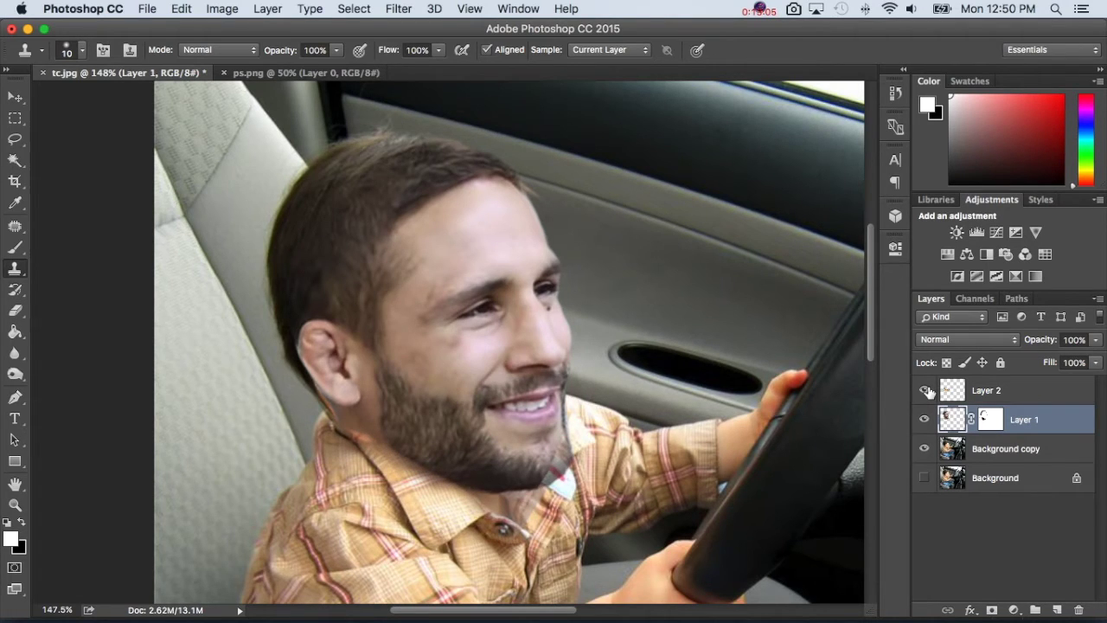
left_click(927, 391)
left_click(927, 391)
left_click(927, 391)
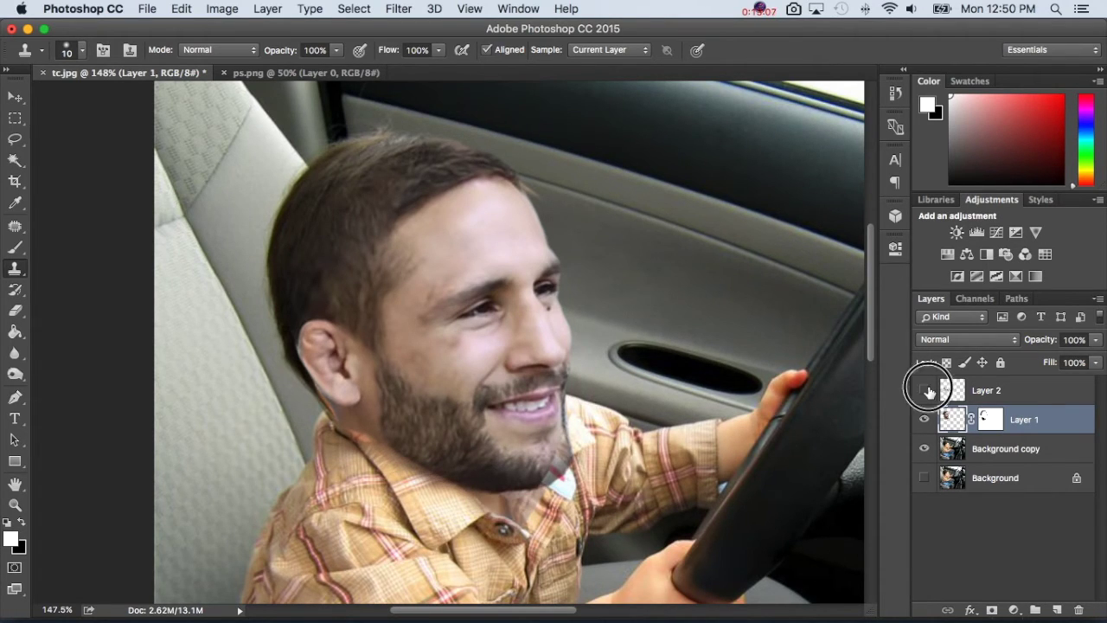
Step: Set a soft 19 px brush and paint black on Layer 1's mask along the neckline under the beard and the collar edge
left_click(982, 421)
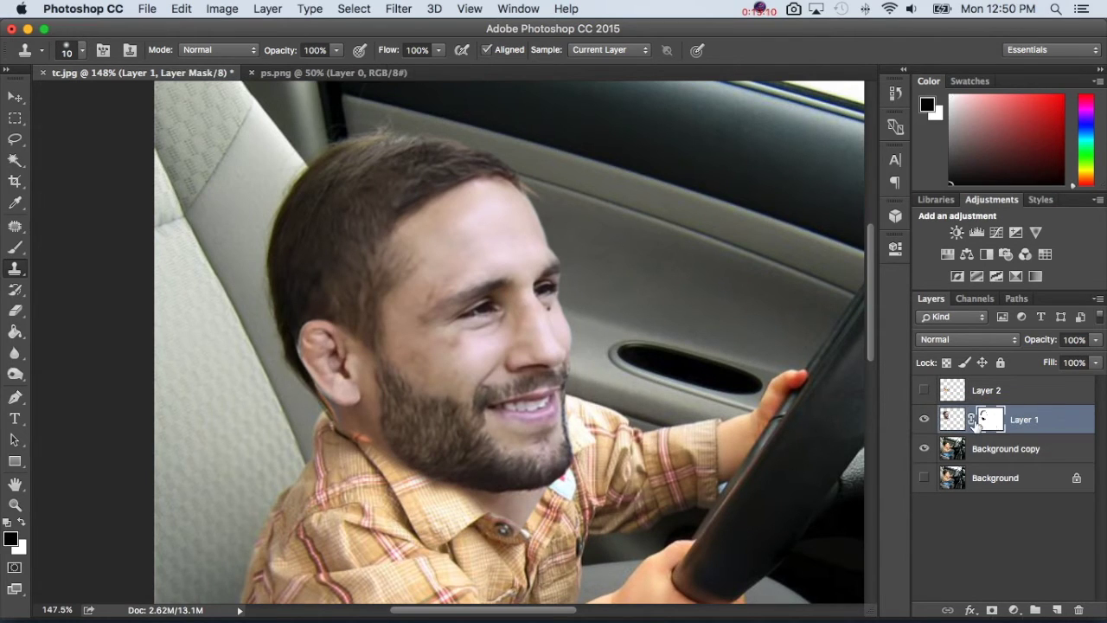
left_click(15, 247)
right_click(529, 534)
left_click_drag(625, 406, 638, 405)
key("Return")
right_click(581, 540)
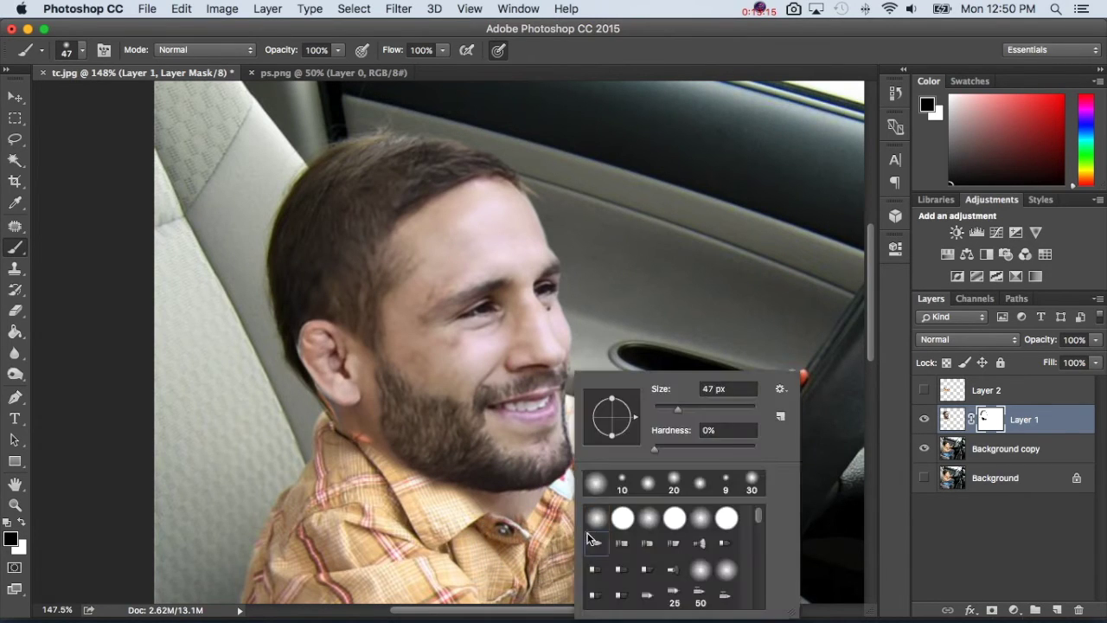
double_click(594, 542)
right_click(598, 519)
left_click(613, 483)
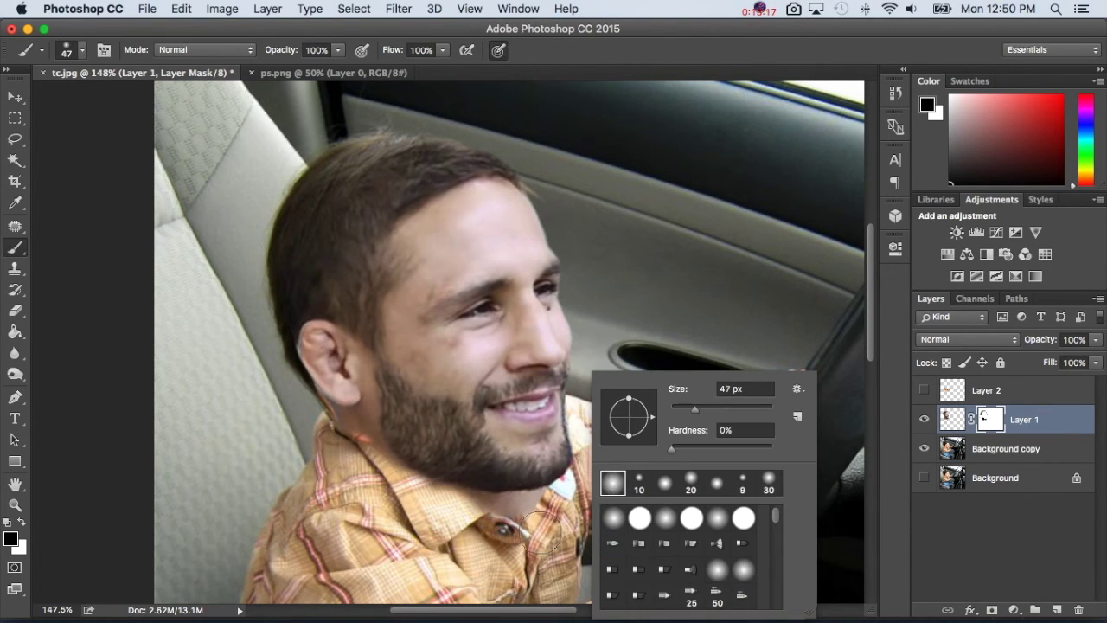
left_click(734, 388)
type("19")
key("Return")
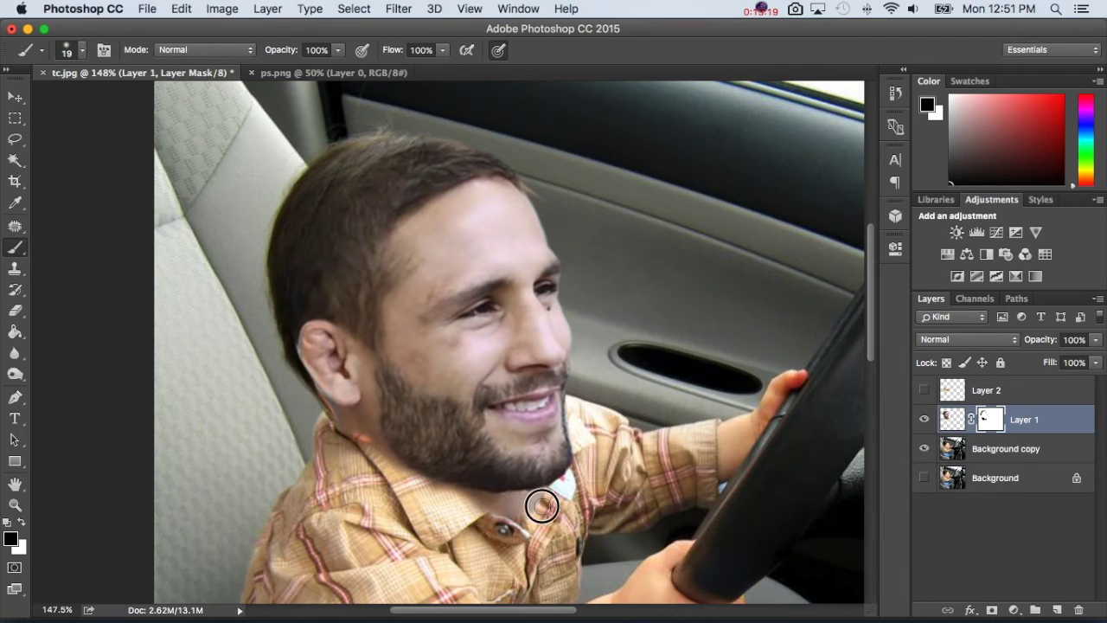
mouse_move(544, 500)
left_mouse_down()
mouse_move(509, 524)
mouse_move(430, 492)
mouse_move(508, 527)
mouse_move(533, 503)
mouse_move(475, 513)
mouse_move(491, 521)
mouse_move(374, 473)
mouse_move(400, 475)
mouse_move(380, 468)
mouse_move(407, 482)
mouse_move(400, 498)
left_mouse_up()
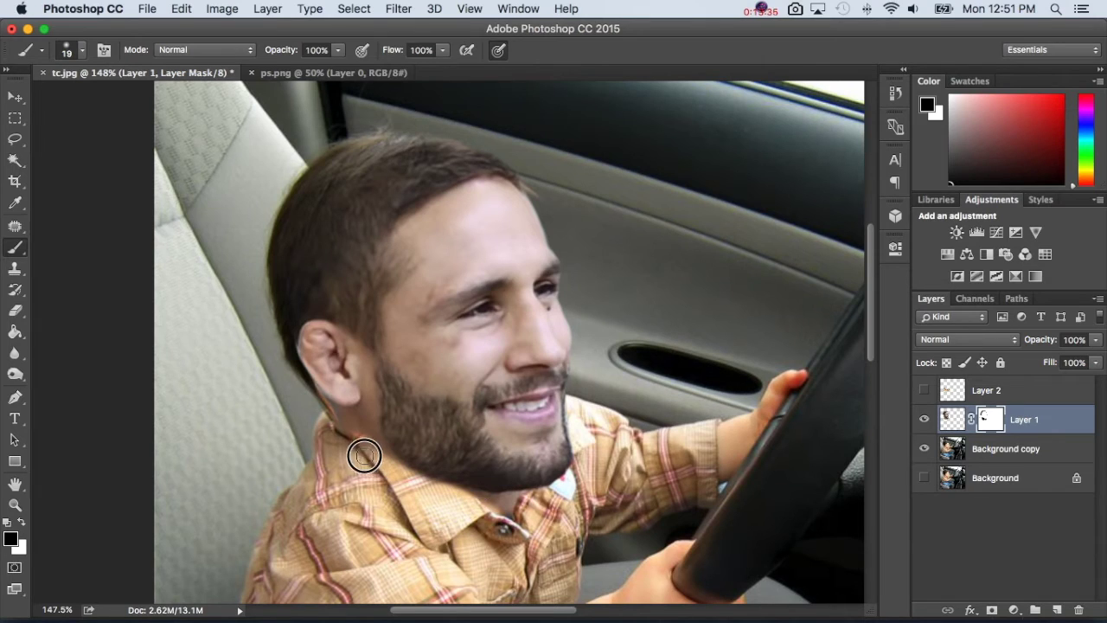
Step: Review the collar blend by toggling Layer 1 and Layer 2, leaving both shown
left_click(924, 419)
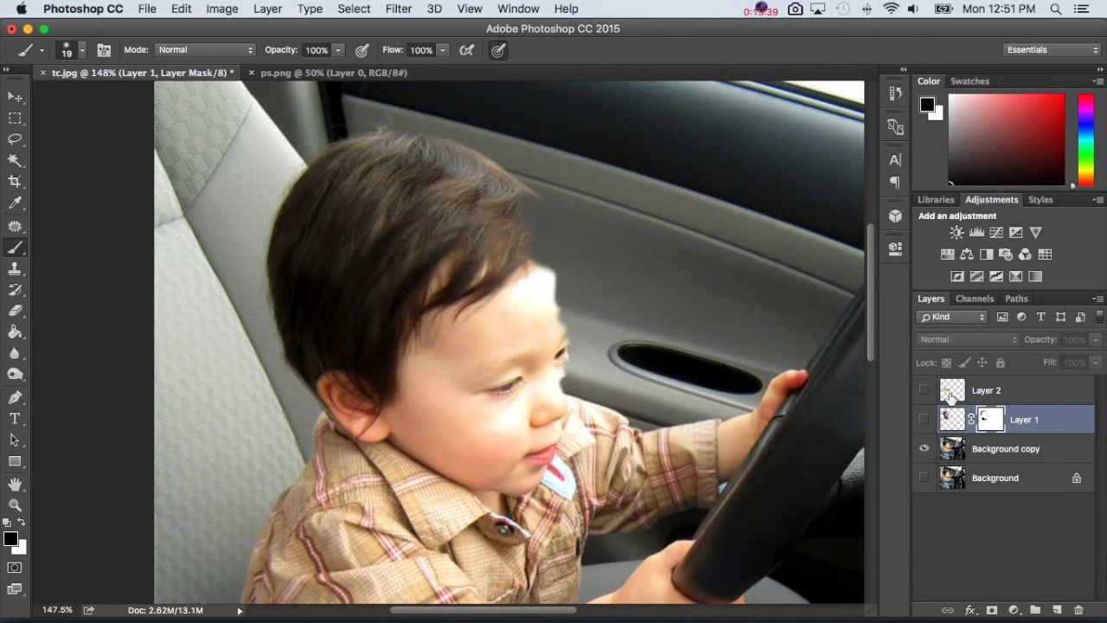
left_click(924, 393)
left_click(925, 420)
left_click(925, 392)
left_click(925, 392)
left_click(924, 392)
left_click(924, 392)
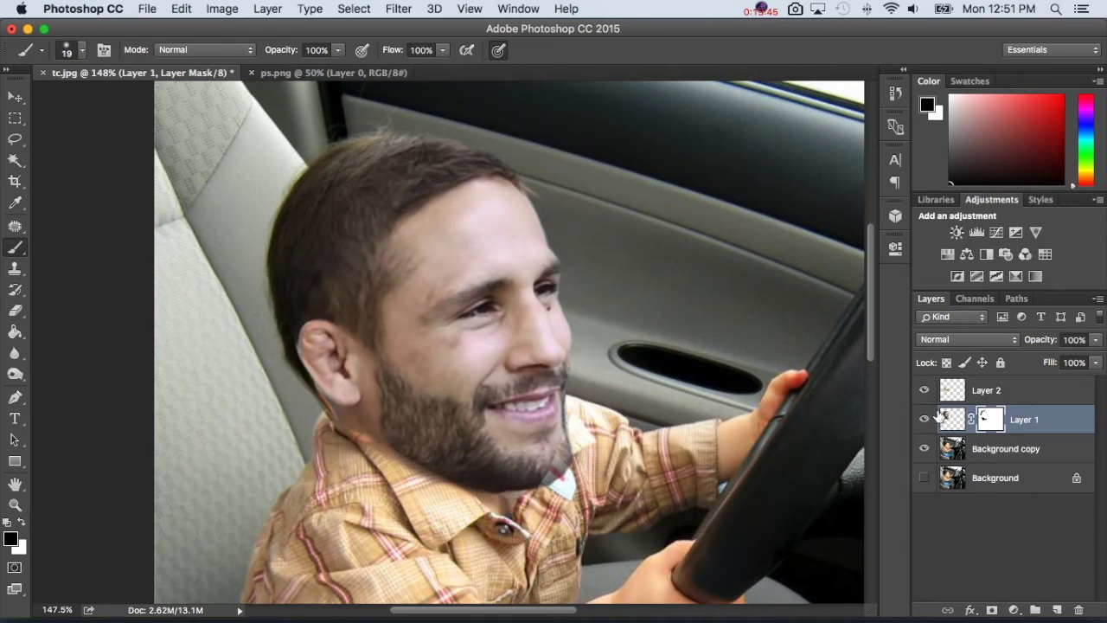
Step: Hide Layer 1 and Background copy so only Layer 2 shows, and set Layer 2's opacity to 100%
left_click(925, 420)
left_click(925, 448)
left_click(926, 390)
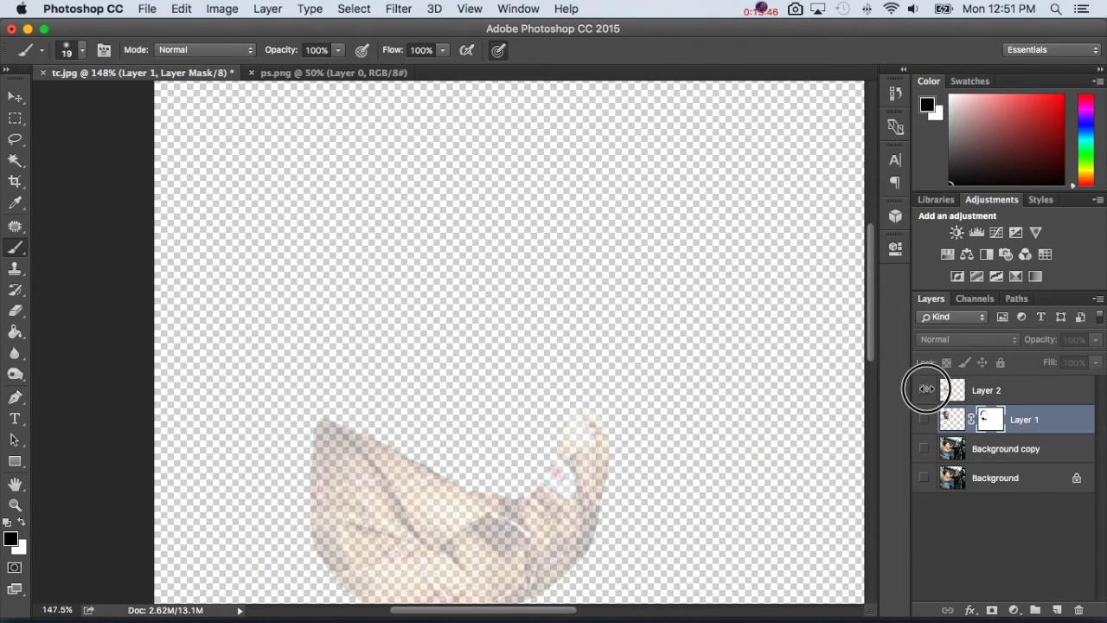
left_click(970, 391)
left_click(1074, 339)
type("100")
key("Return")
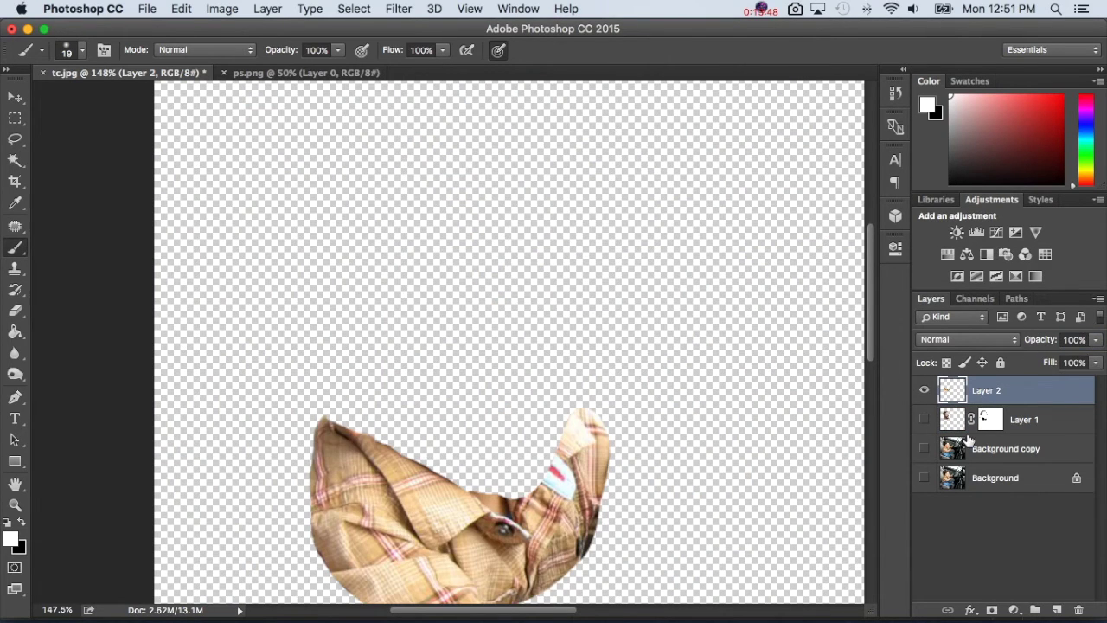
Step: Show Layer 1, lasso the shirt collar on Layer 2 along the jawline, and copy the selection to a new layer
left_click(925, 419)
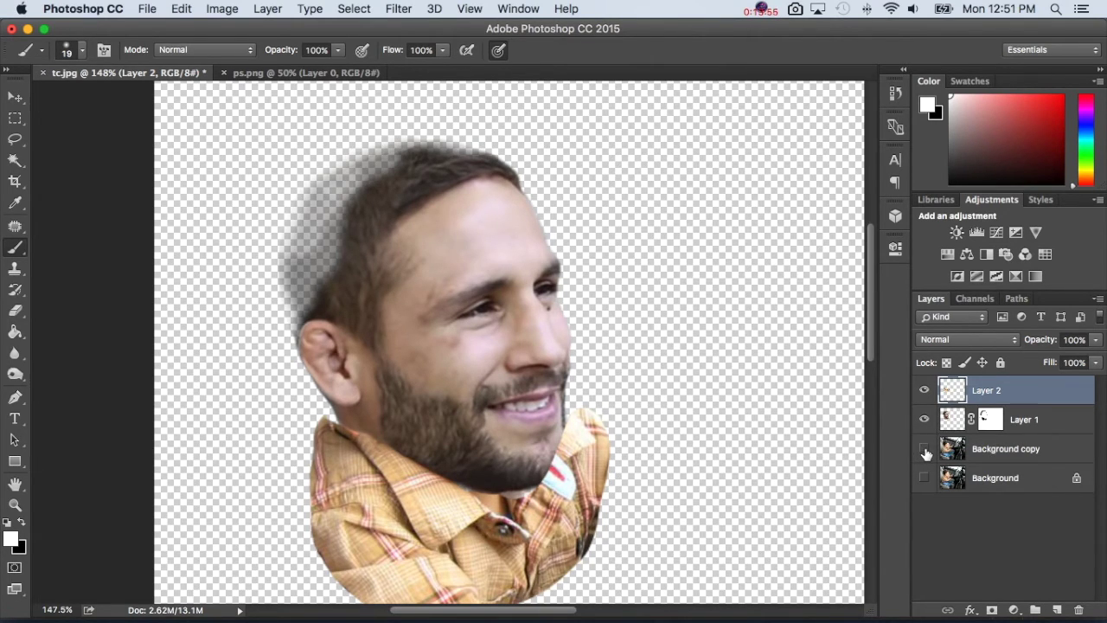
left_click(925, 420)
left_click(925, 419)
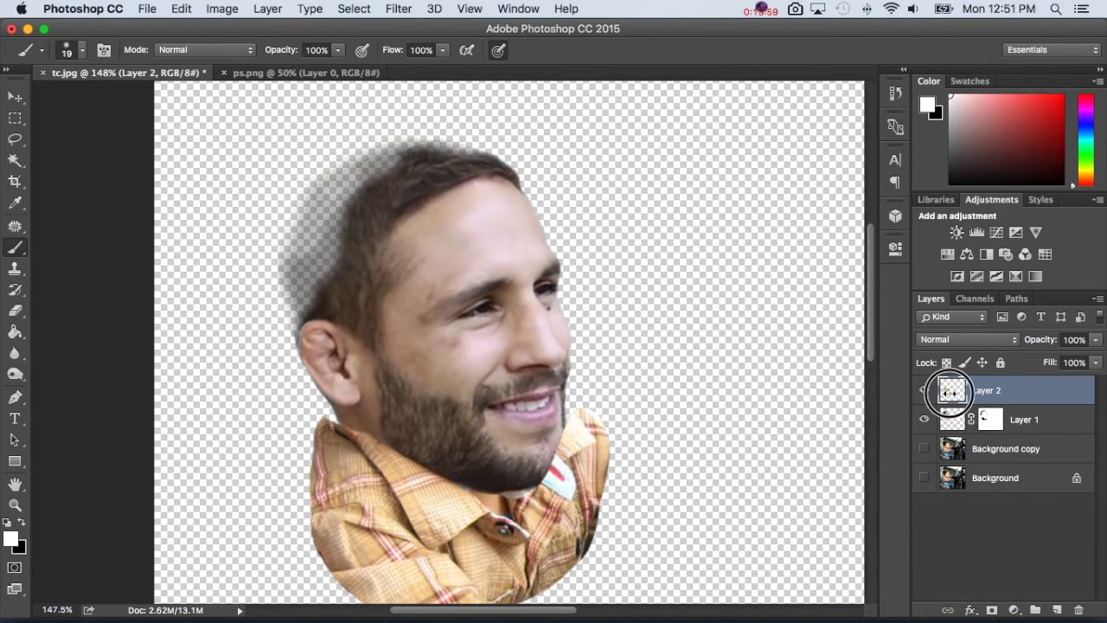
left_click(14, 139)
scroll(377, 378, "right", 3)
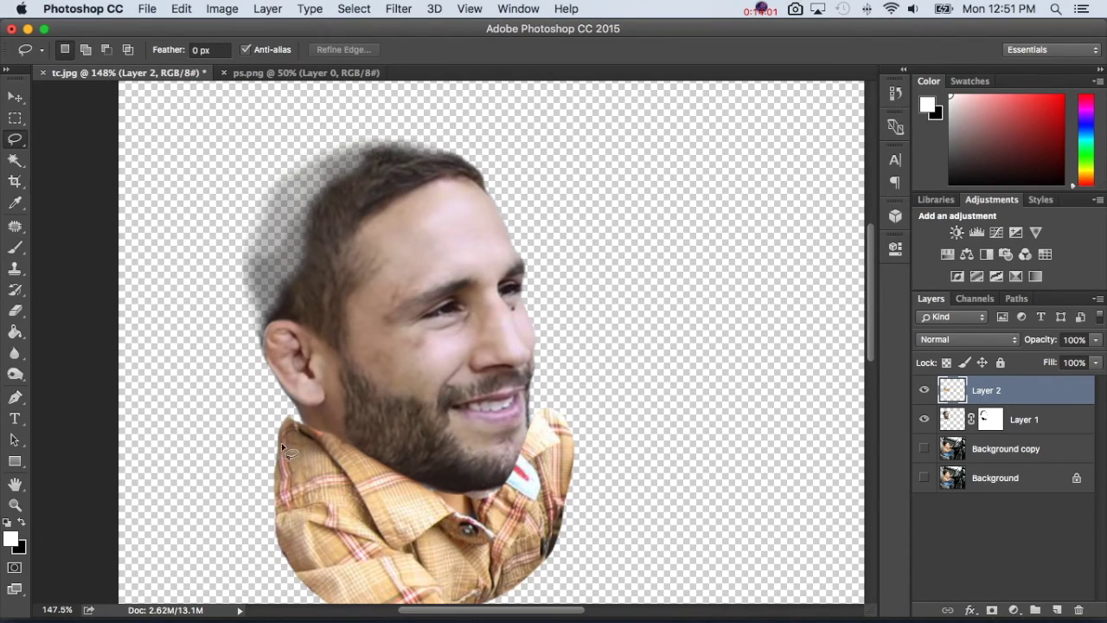
mouse_move(293, 423)
left_mouse_down()
mouse_move(339, 464)
mouse_move(386, 538)
mouse_move(414, 544)
mouse_move(447, 530)
mouse_move(477, 565)
mouse_move(494, 545)
mouse_move(390, 459)
mouse_move(305, 417)
left_mouse_up()
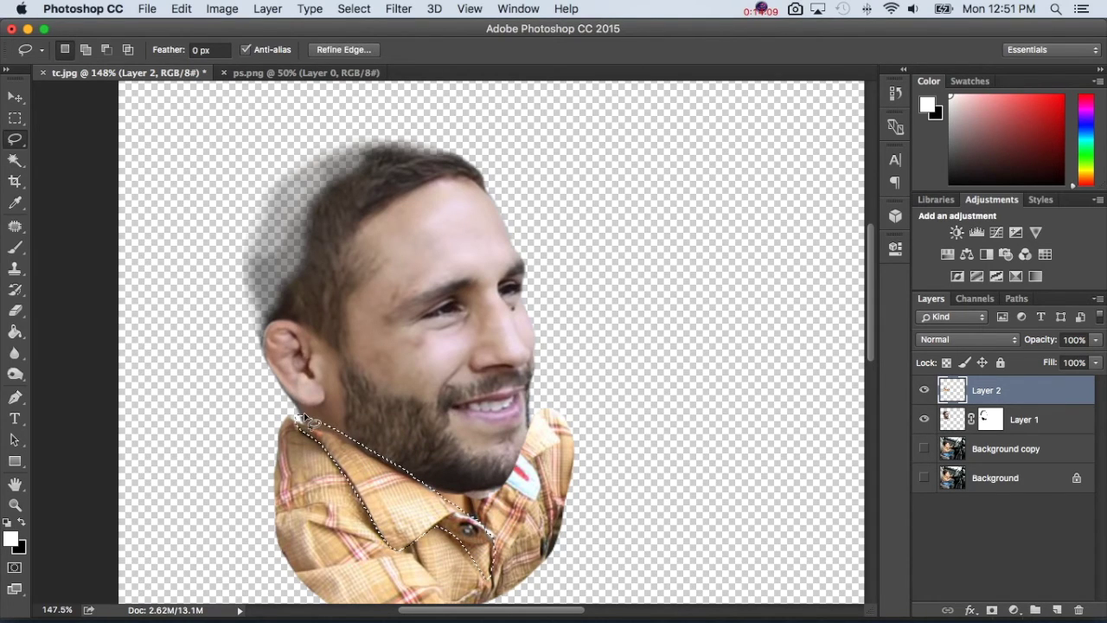
key("super+j")
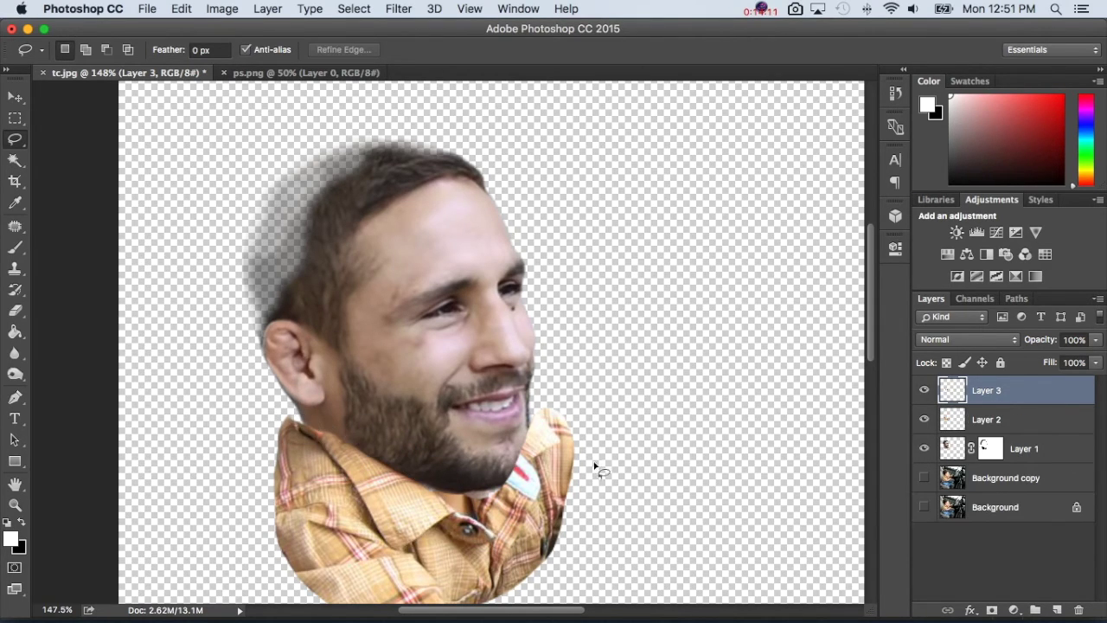
Step: Show Background copy again and delete Layer 2, keeping only the copied collar layer above the head
left_click(924, 420)
left_click(923, 478)
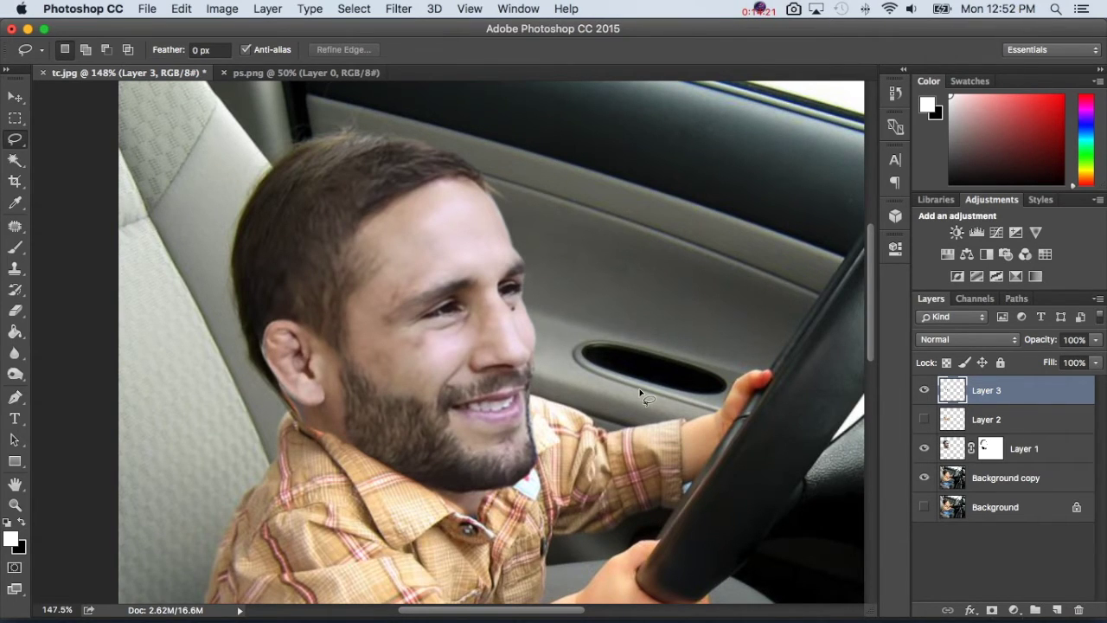
scroll(643, 396, "down", 2)
left_click_drag(948, 421, 1079, 610)
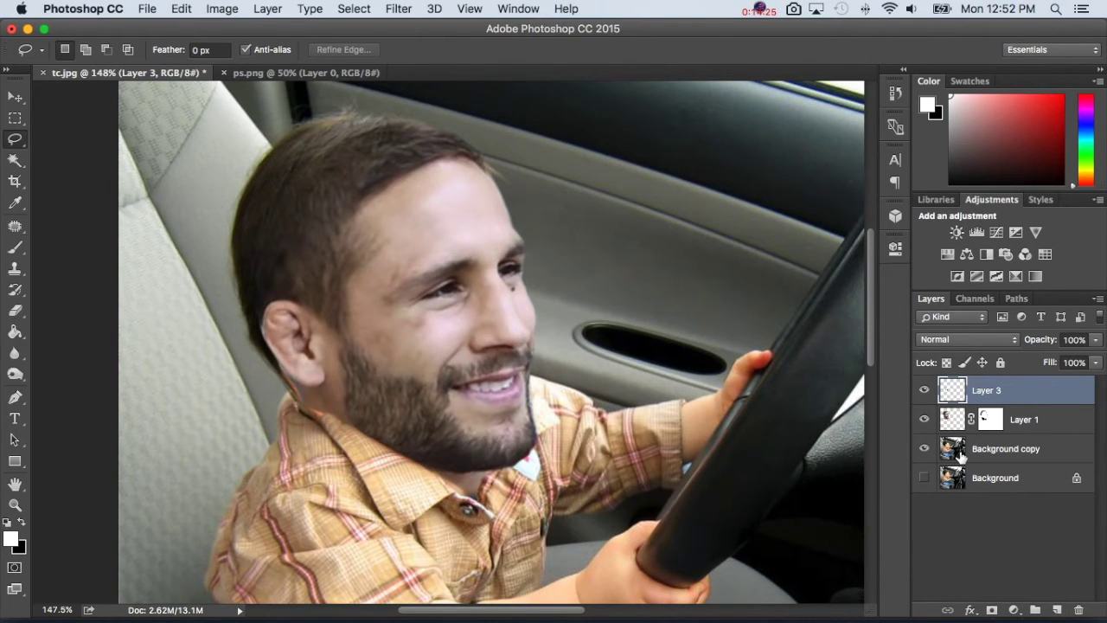
Step: Save the composite as tc.psd on the Desktop in Photoshop format with layers, and check the collar layer by toggling Layer 3
key("super+shift+s")
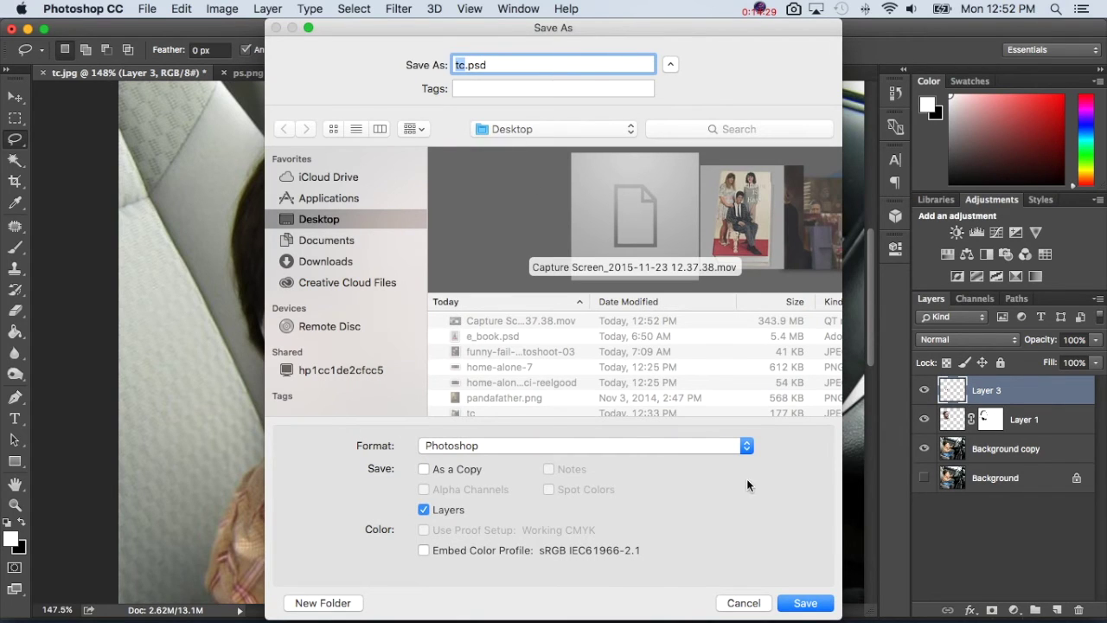
left_click(794, 597)
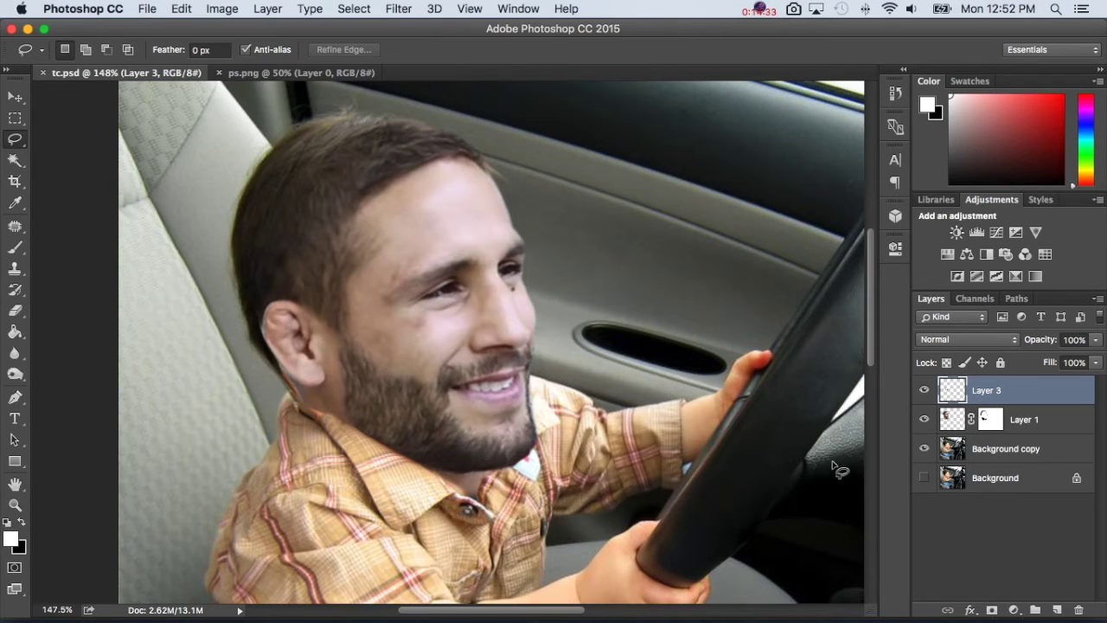
left_click(925, 391)
left_click(925, 391)
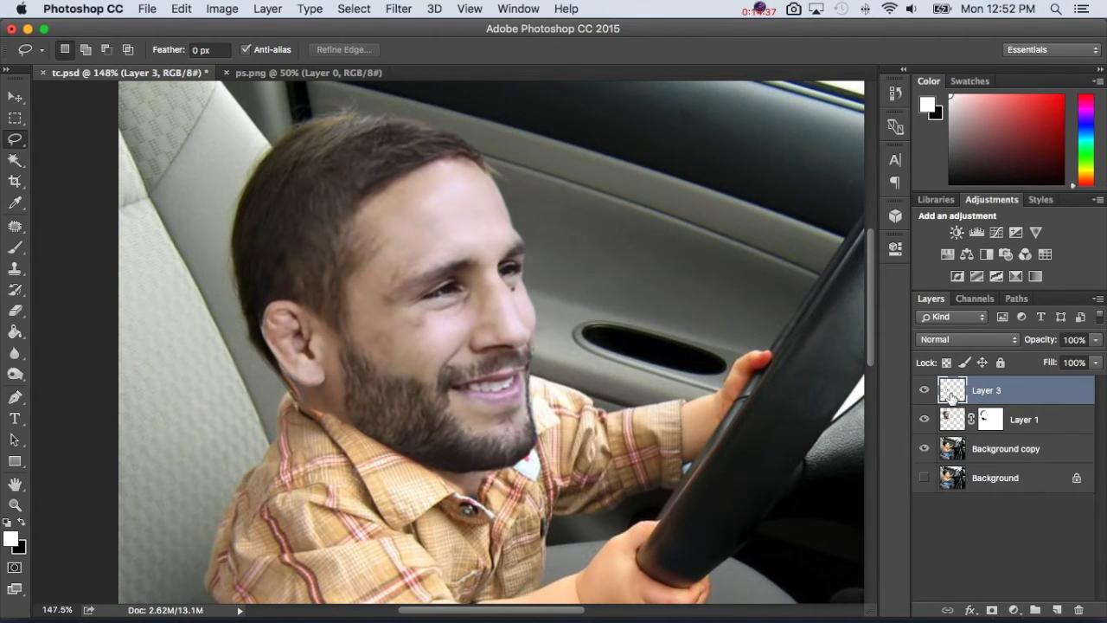
Step: Hide Layer 1, clone dark hair over the upper part of the child's ear on Background copy, and show Layer 1 again
left_click(15, 247)
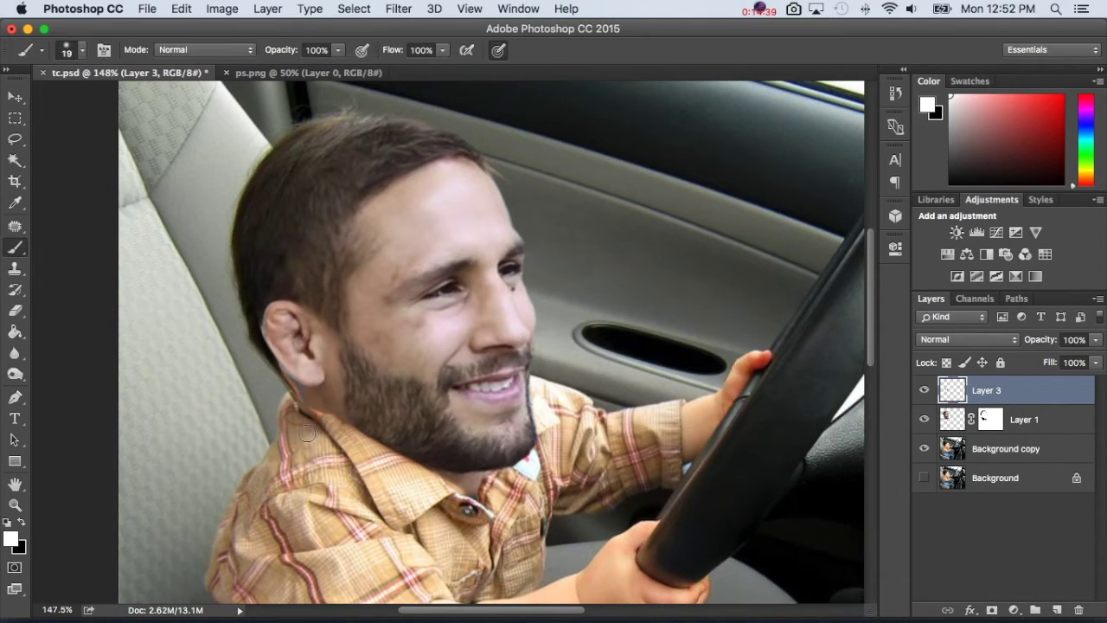
left_click(14, 269)
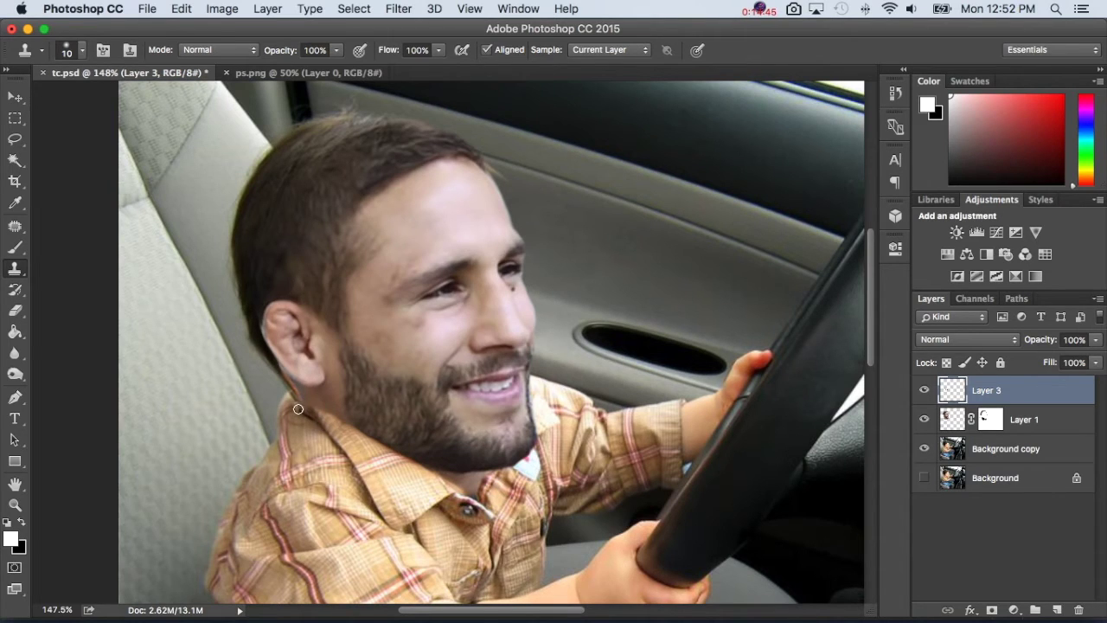
left_click(923, 419)
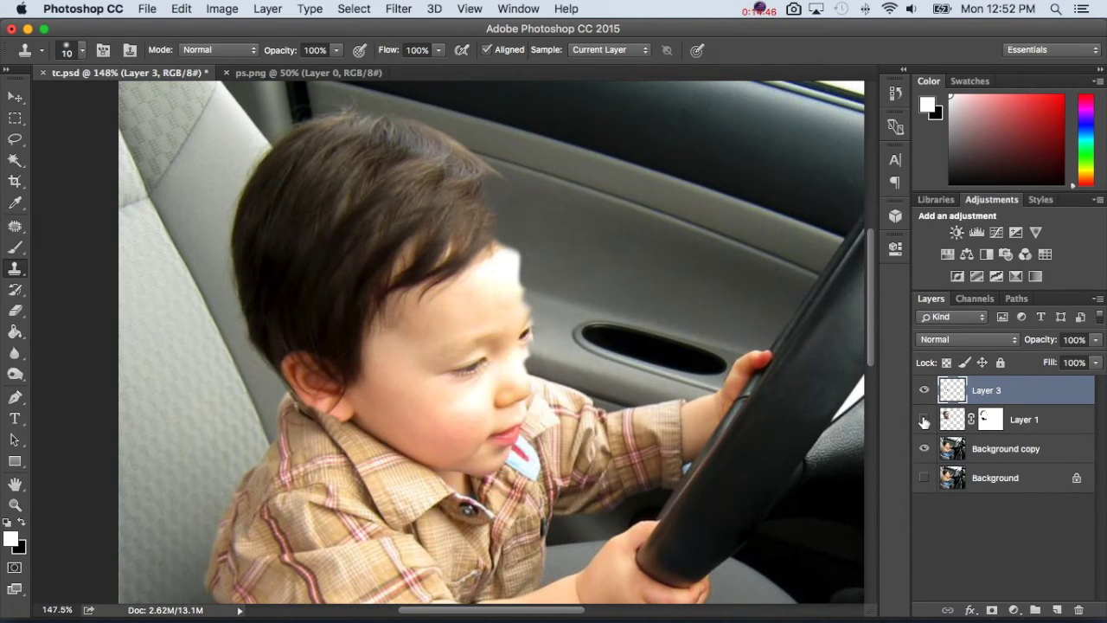
left_click(959, 453)
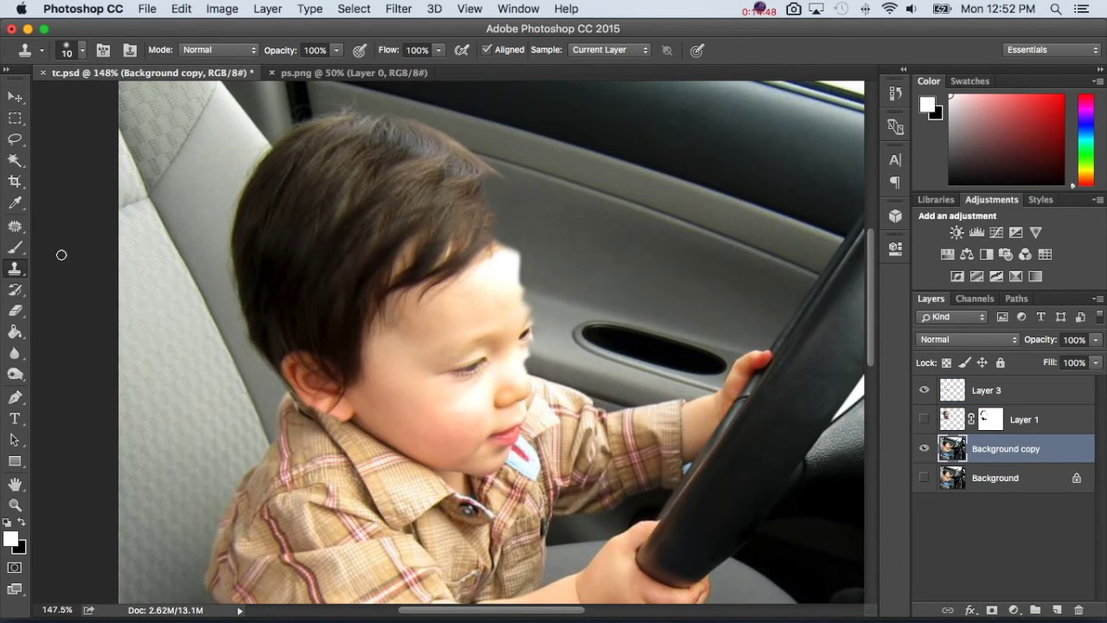
left_click(307, 316, "alt")
mouse_move(317, 344)
left_mouse_down()
mouse_move(326, 377)
mouse_move(291, 334)
mouse_move(303, 367)
mouse_move(287, 345)
mouse_move(300, 376)
mouse_move(281, 356)
mouse_move(291, 375)
mouse_move(330, 354)
mouse_move(338, 372)
mouse_move(320, 353)
left_mouse_up()
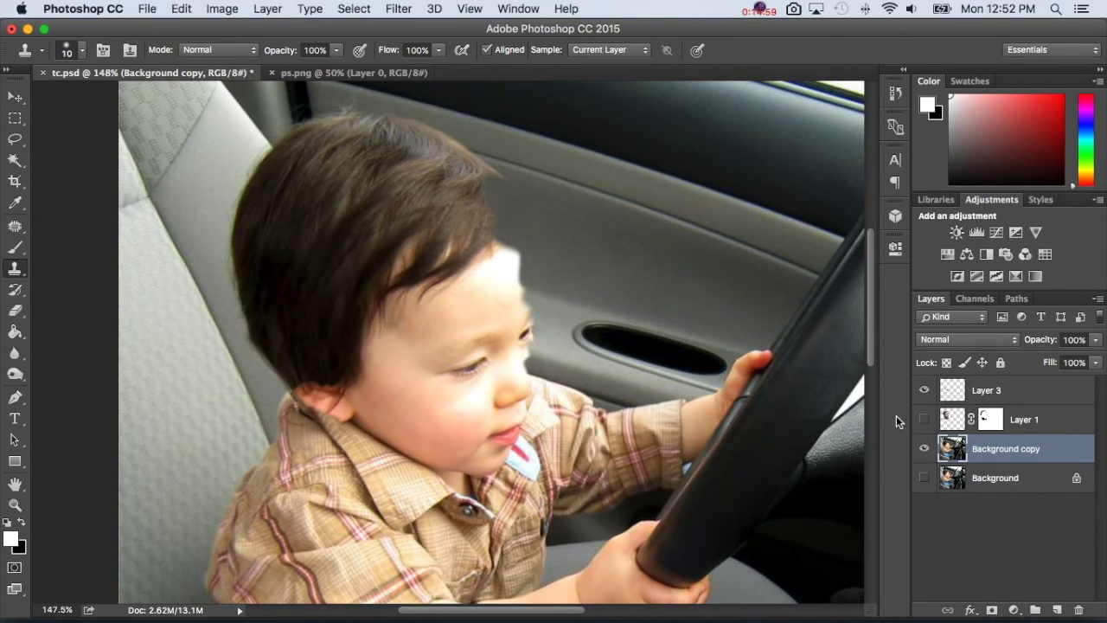
left_click(924, 419)
left_click(924, 419)
left_click(924, 420)
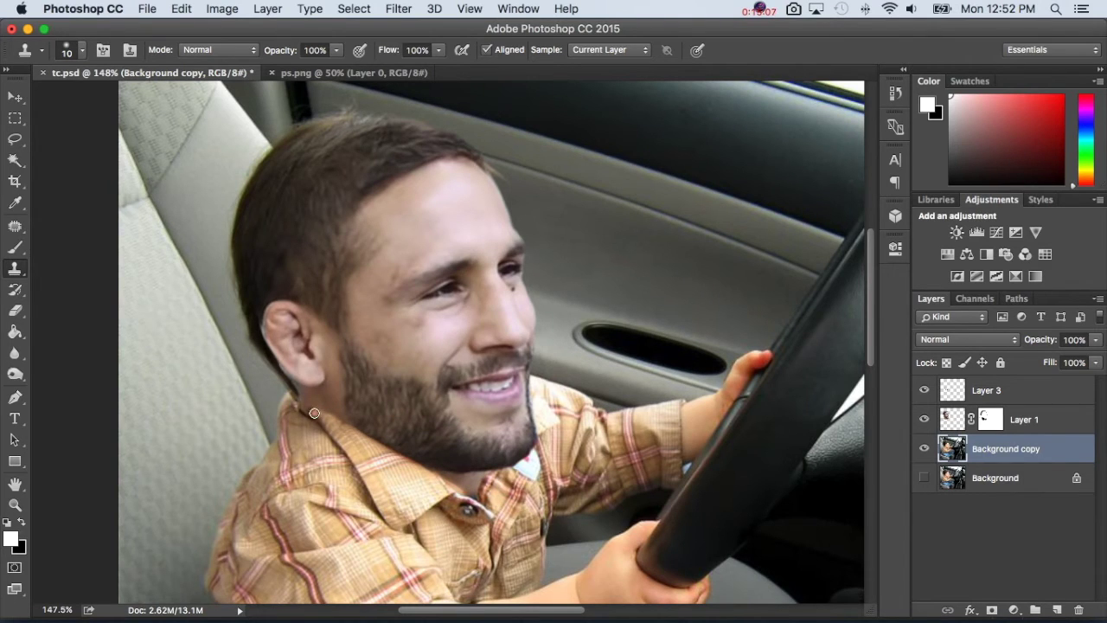
Step: Paint black with a 19 px brush on Layer 1's mask along the back of the shirt collar below the ear
scroll(297, 353, "up", 2)
scroll(297, 353, "left", 2)
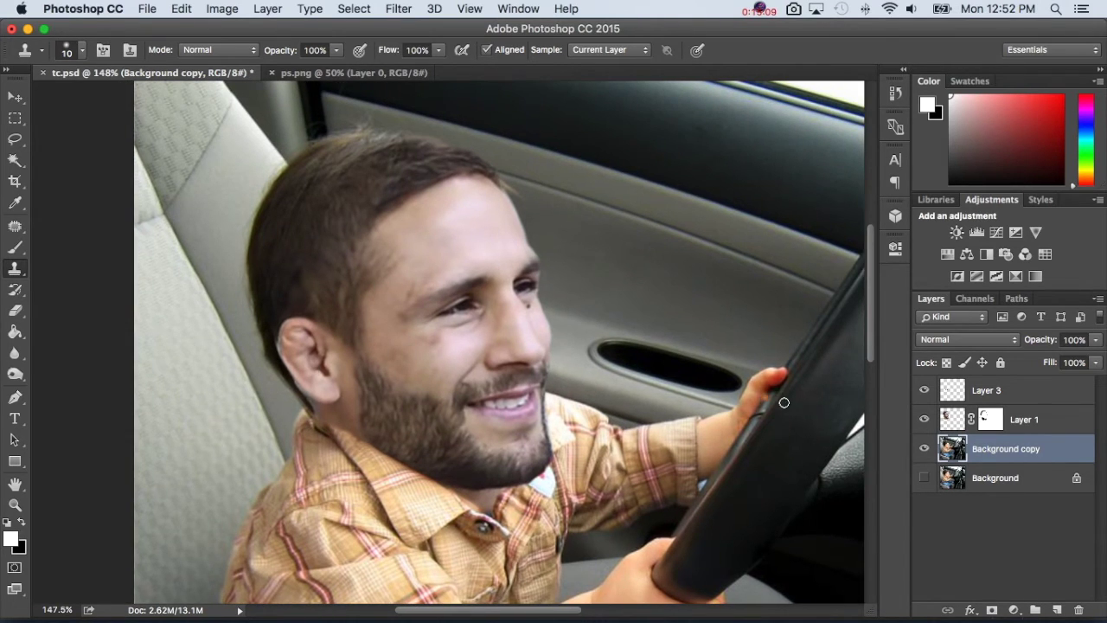
left_click(924, 420)
left_click(924, 419)
left_click(952, 419)
left_click(991, 420)
key("x")
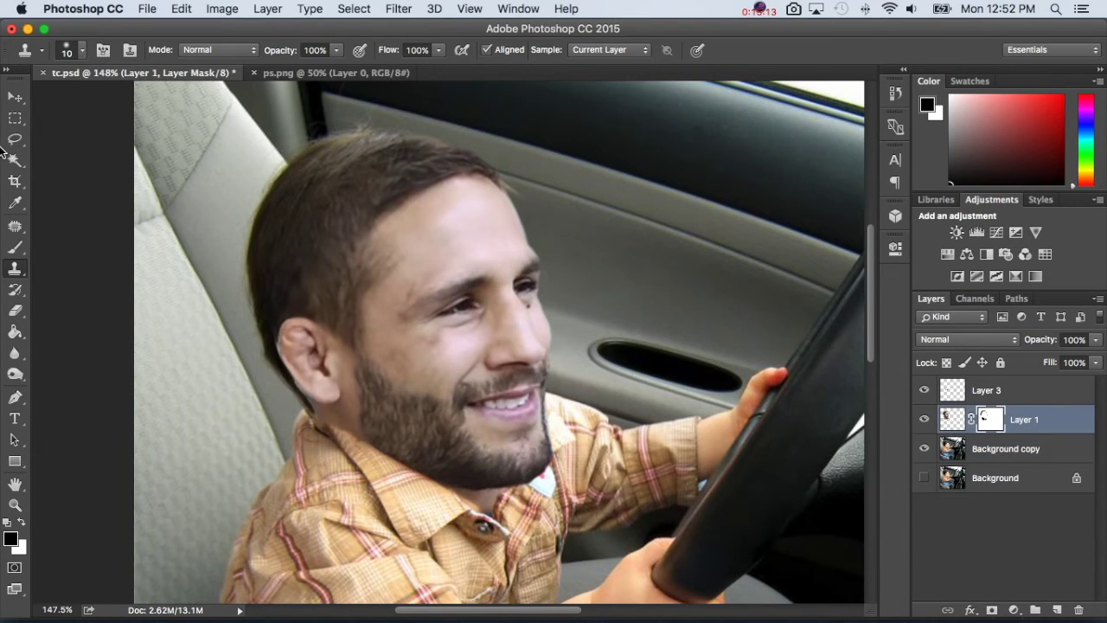
left_click(15, 247)
scroll(328, 437, "left", 2)
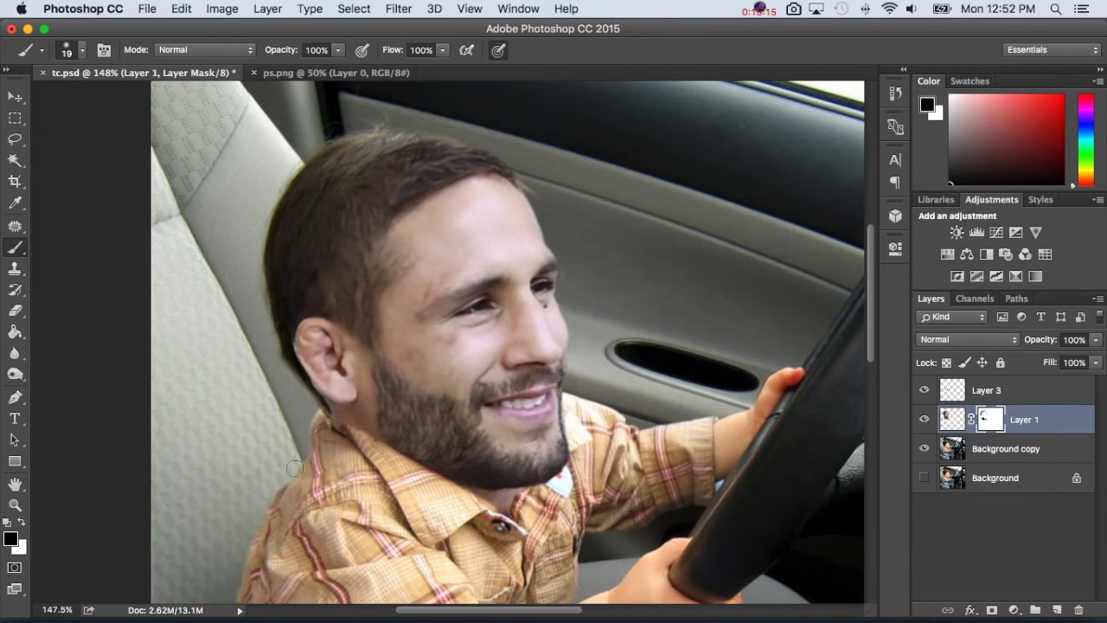
mouse_move(327, 436)
left_mouse_down()
mouse_move(324, 425)
mouse_move(371, 461)
left_mouse_up()
Step: Set the brush hardness to 24% and refine Layer 1's mask in black where the neck meets the collar
left_click(955, 395)
key("x")
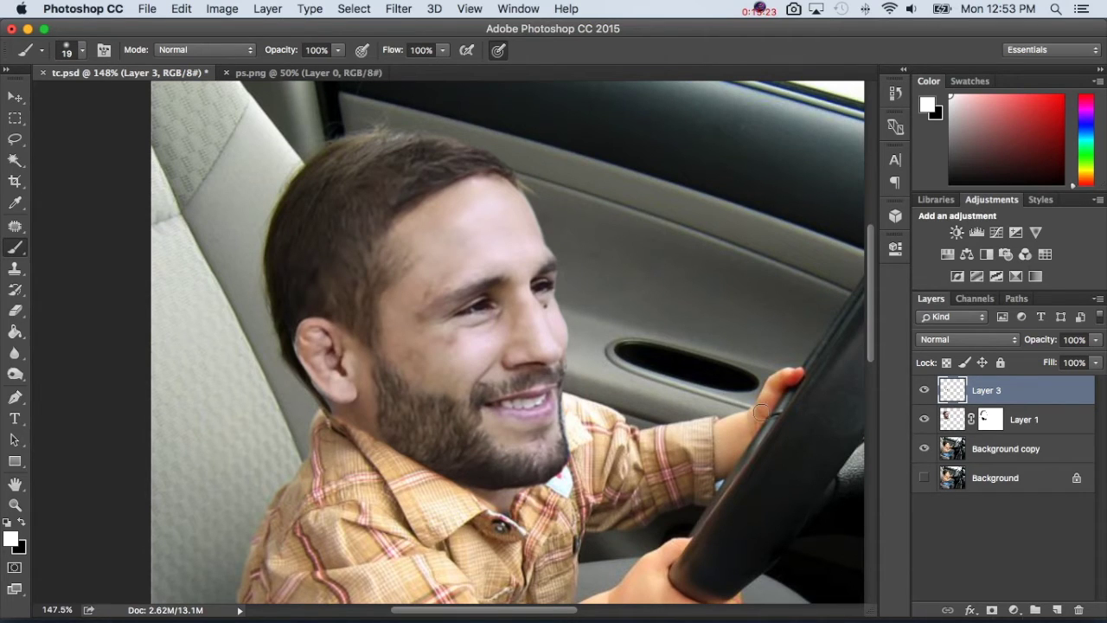
left_click(924, 420)
left_click(924, 420)
left_click(988, 420)
key("x")
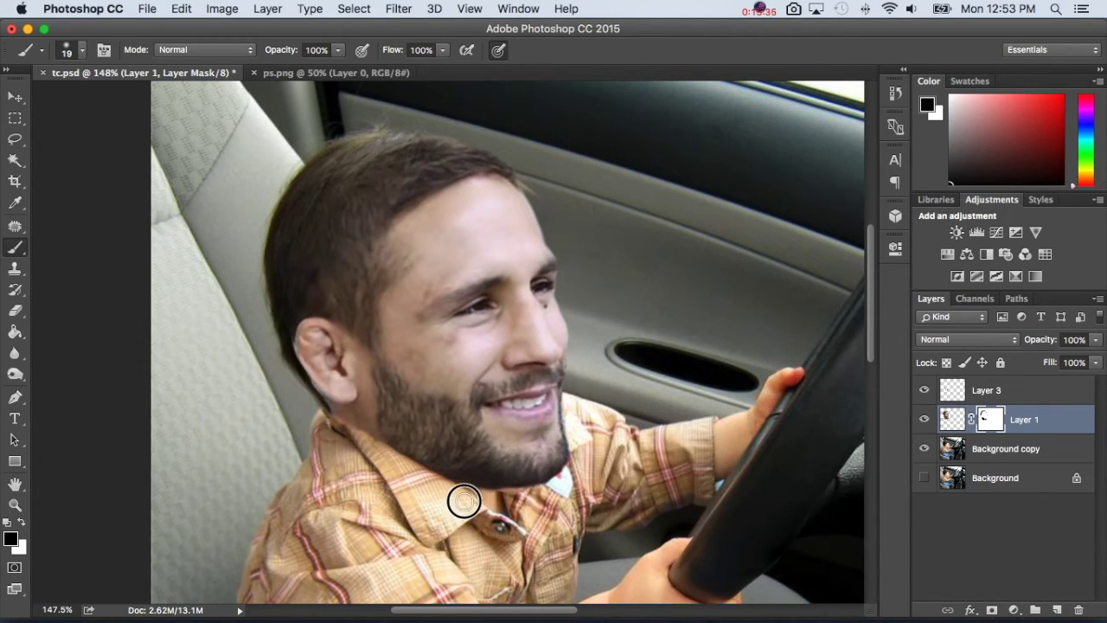
right_click(504, 500)
left_click_drag(550, 449, 612, 447)
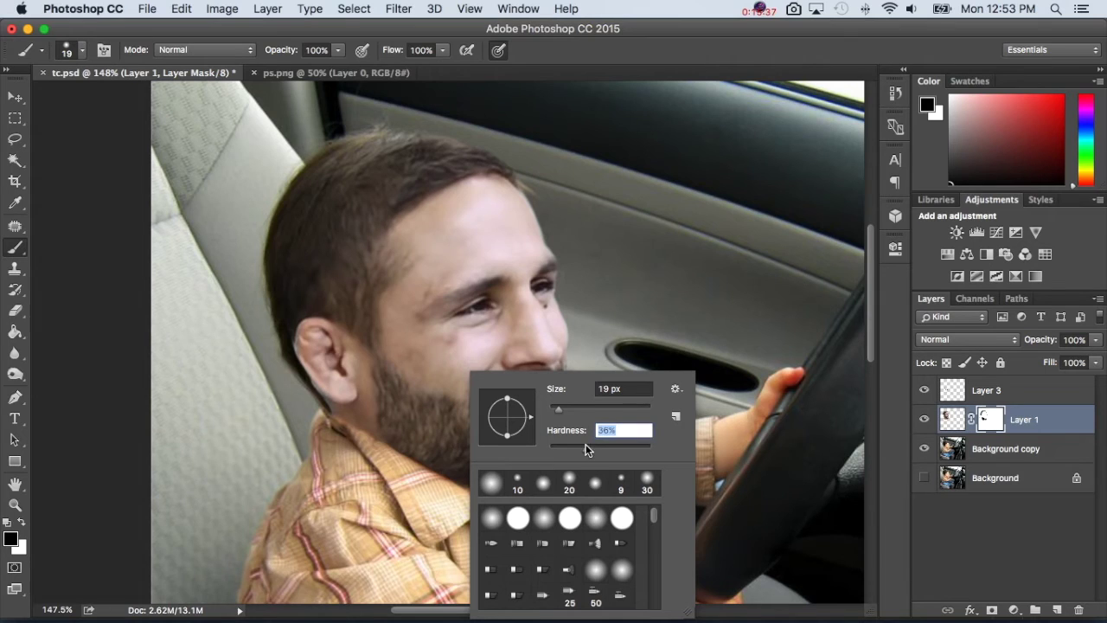
left_click_drag(578, 447, 564, 446)
left_click(430, 491)
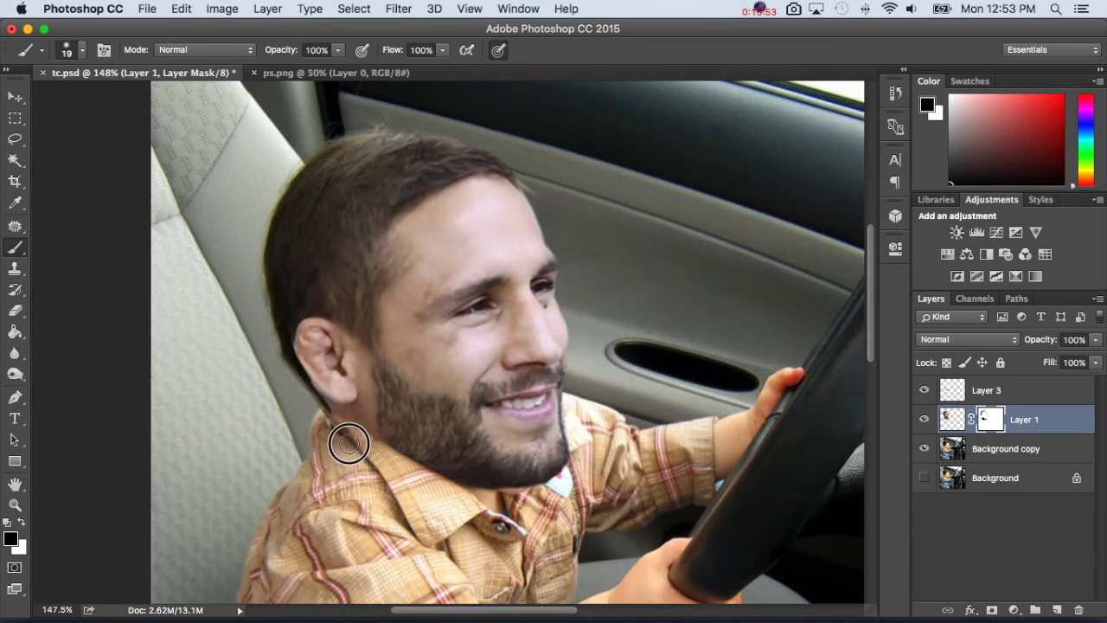
left_click_drag(338, 438, 328, 430)
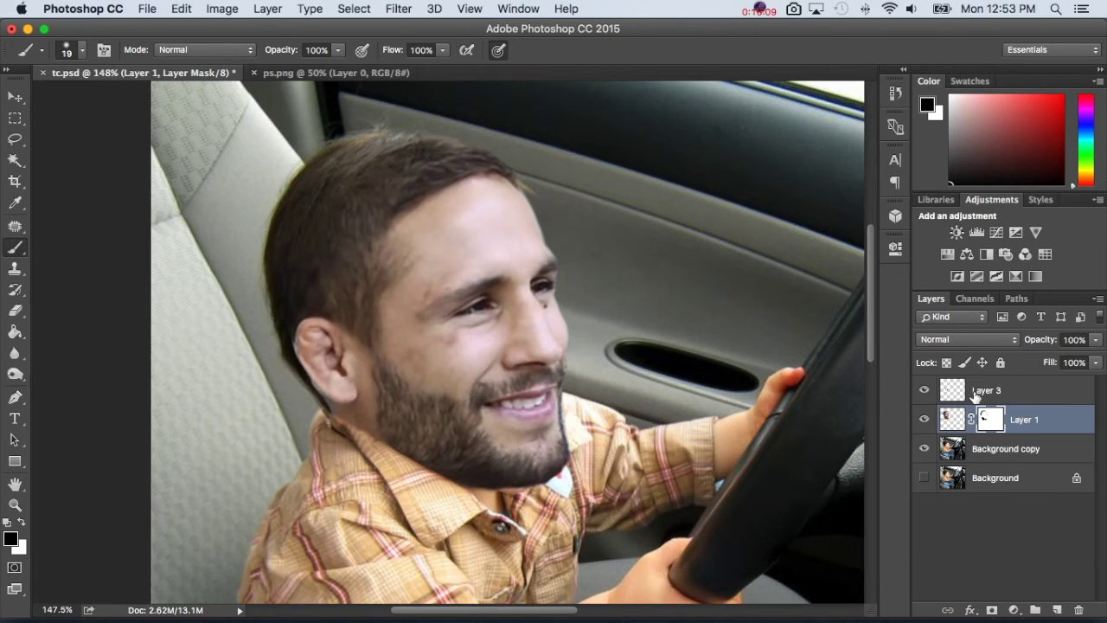
Step: Select Background copy, reduce the Clone Stamp to 7 px, and sample shirt fabric beside the top button
scroll(623, 428, "right", 5)
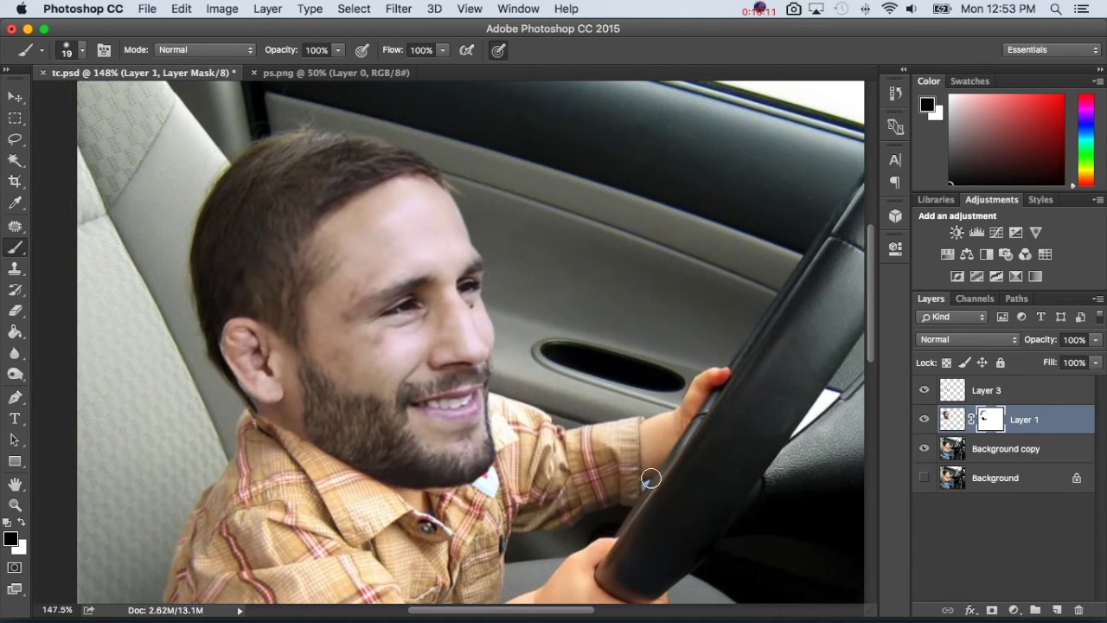
left_click(924, 420)
left_click(925, 419)
left_click(1003, 448)
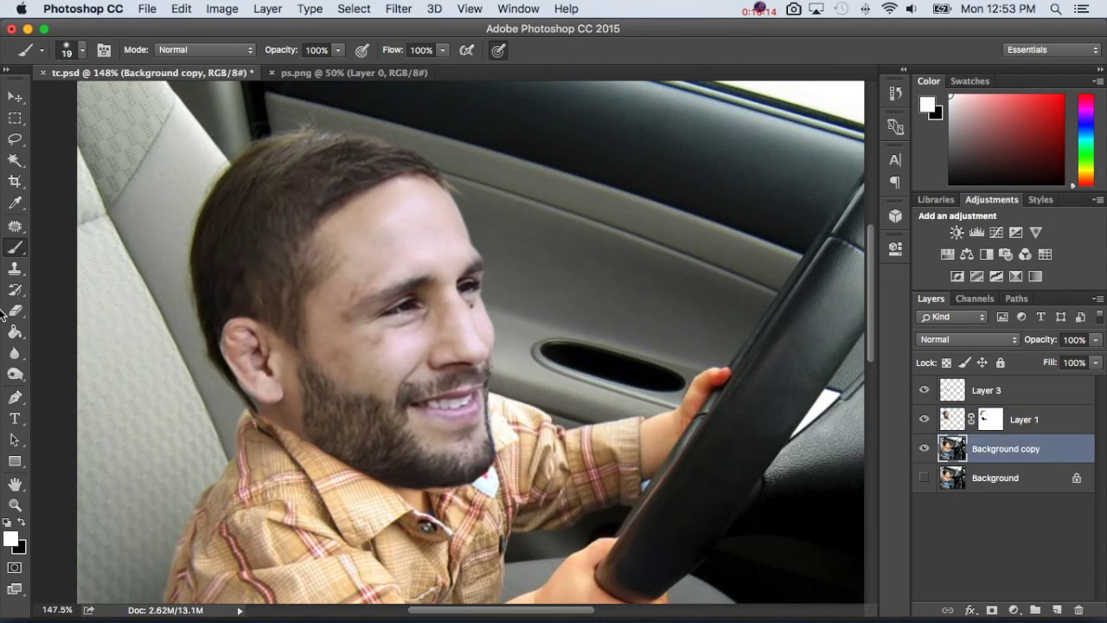
left_click(15, 268)
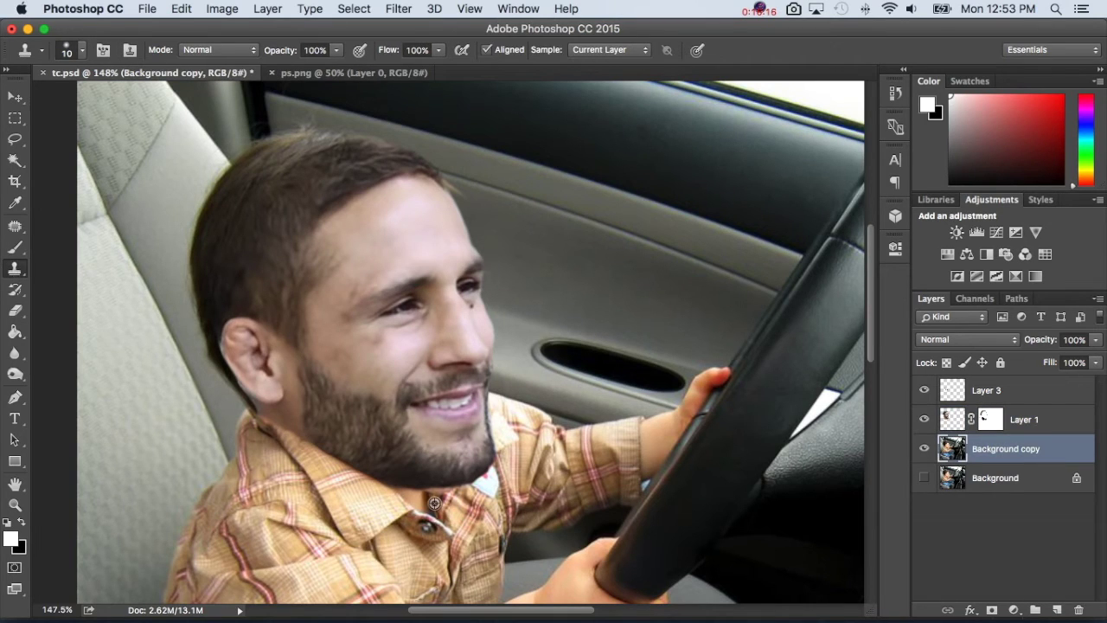
key("bracketleft")
key("bracketleft")
key("bracketleft")
left_click(431, 501, "alt")
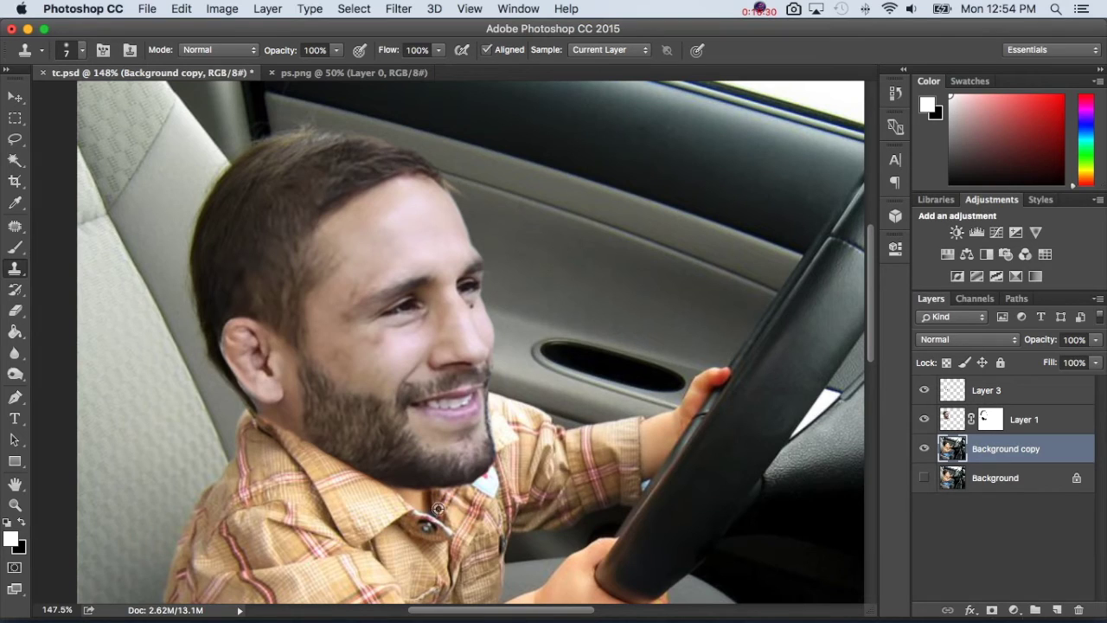
left_click(445, 510, "alt")
Step: Set the Clone Stamp opacity to 64% and retouch the dark gap between neck and shirt under the chin on Background copy
left_click(16, 506)
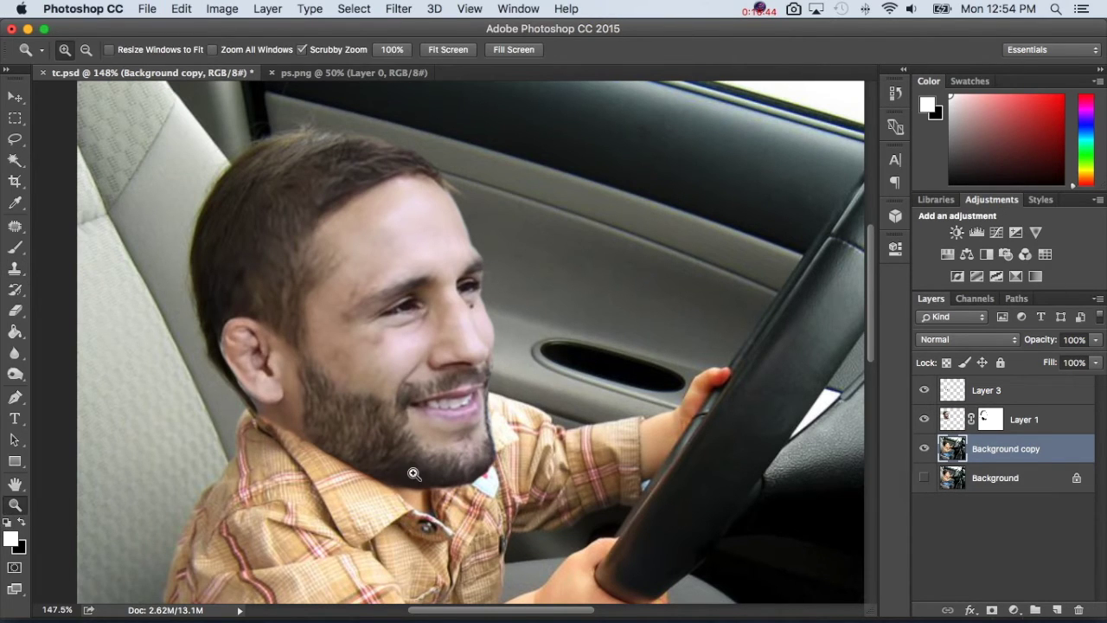
left_click_drag(415, 473, 512, 546)
scroll(517, 542, "down", 5)
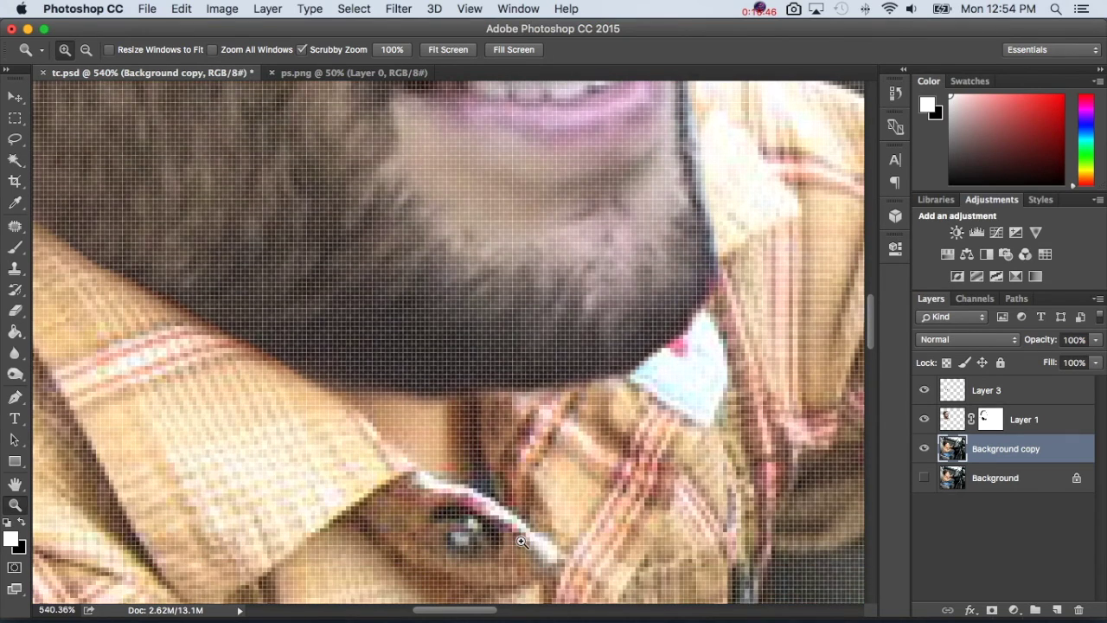
left_click(16, 270)
left_click_drag(294, 50, 253, 51)
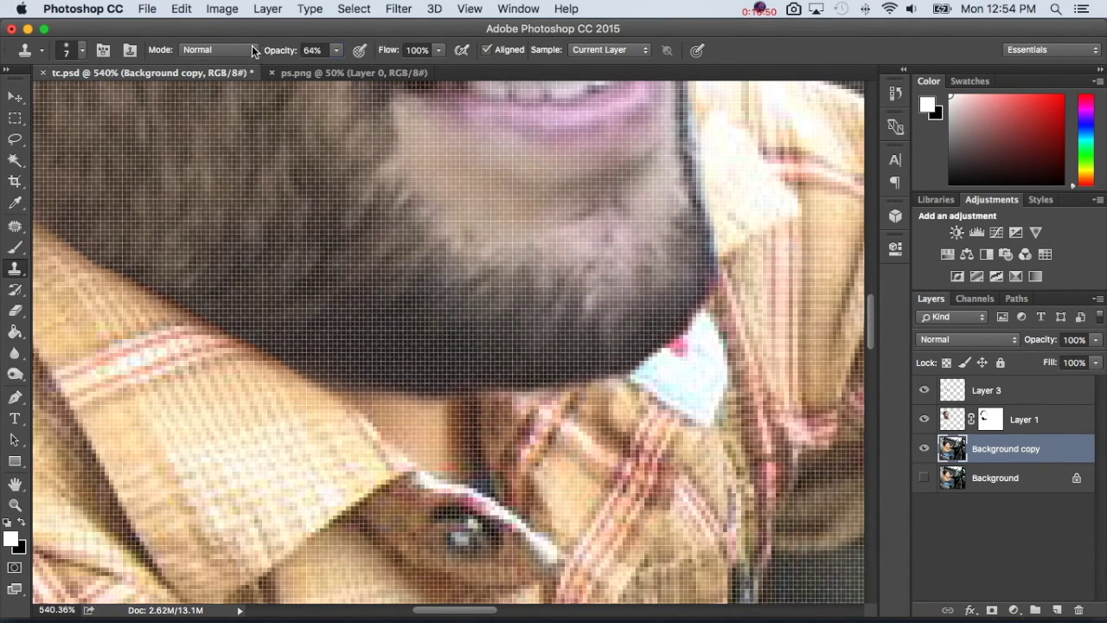
left_click(574, 453, "alt")
left_click(500, 419)
left_click(494, 432)
mouse_move(494, 432)
left_mouse_down()
mouse_move(520, 454)
mouse_move(558, 481)
mouse_move(499, 453)
left_mouse_up()
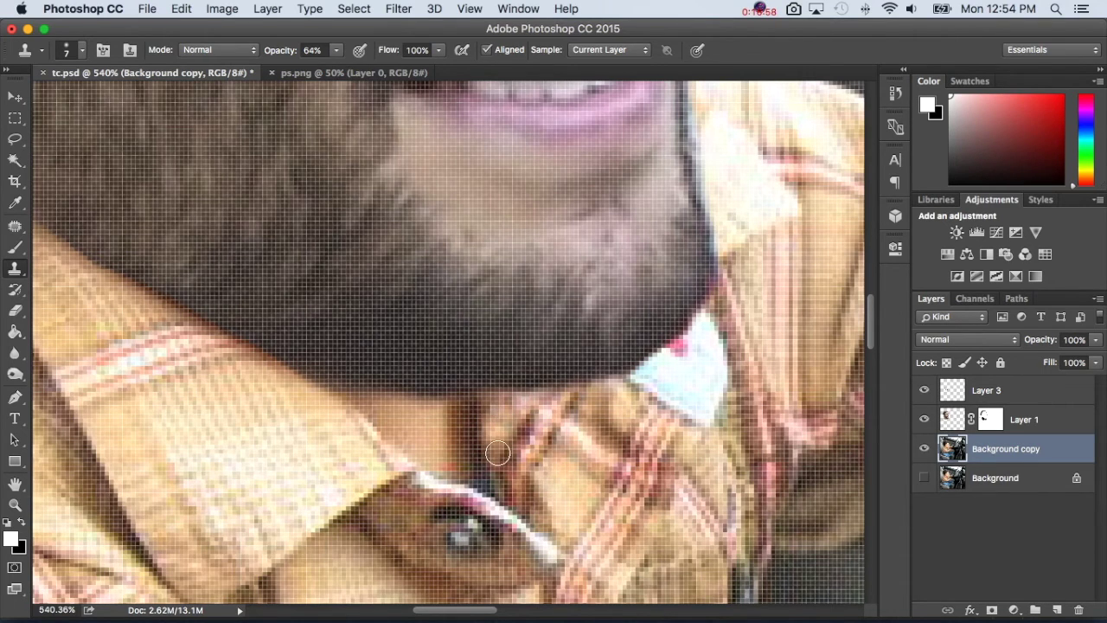
left_click(492, 438)
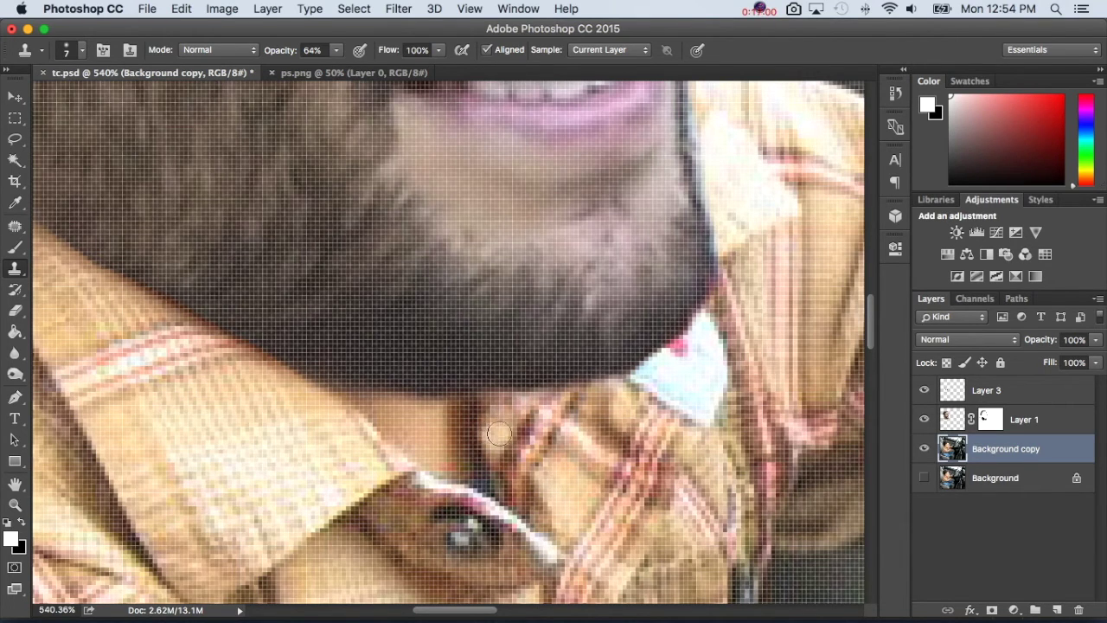
left_click(466, 443, "alt")
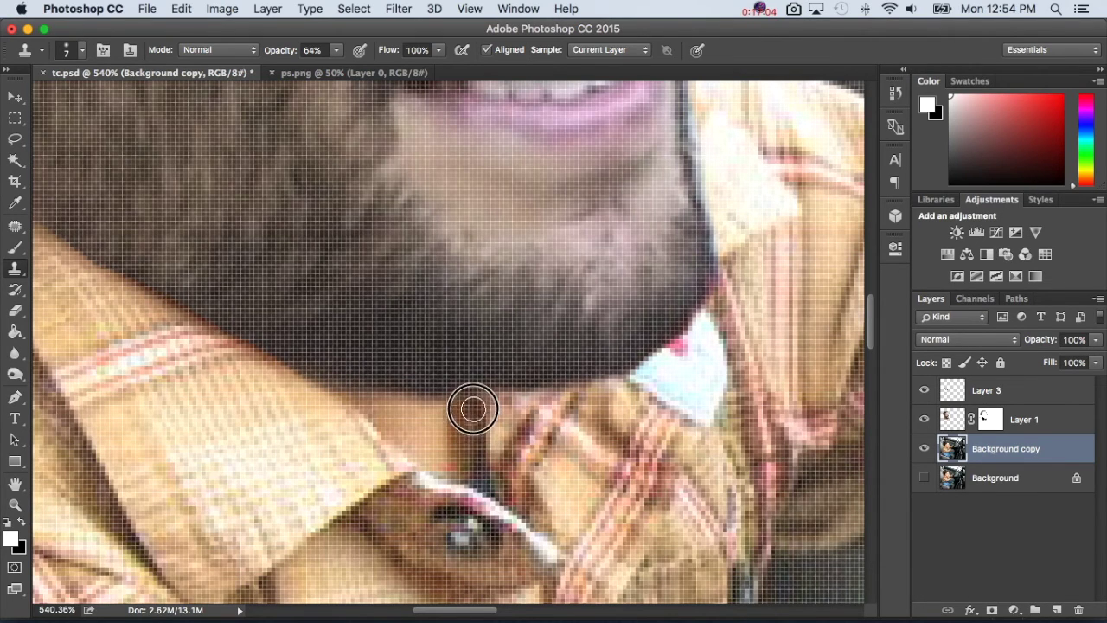
left_click_drag(474, 410, 467, 453)
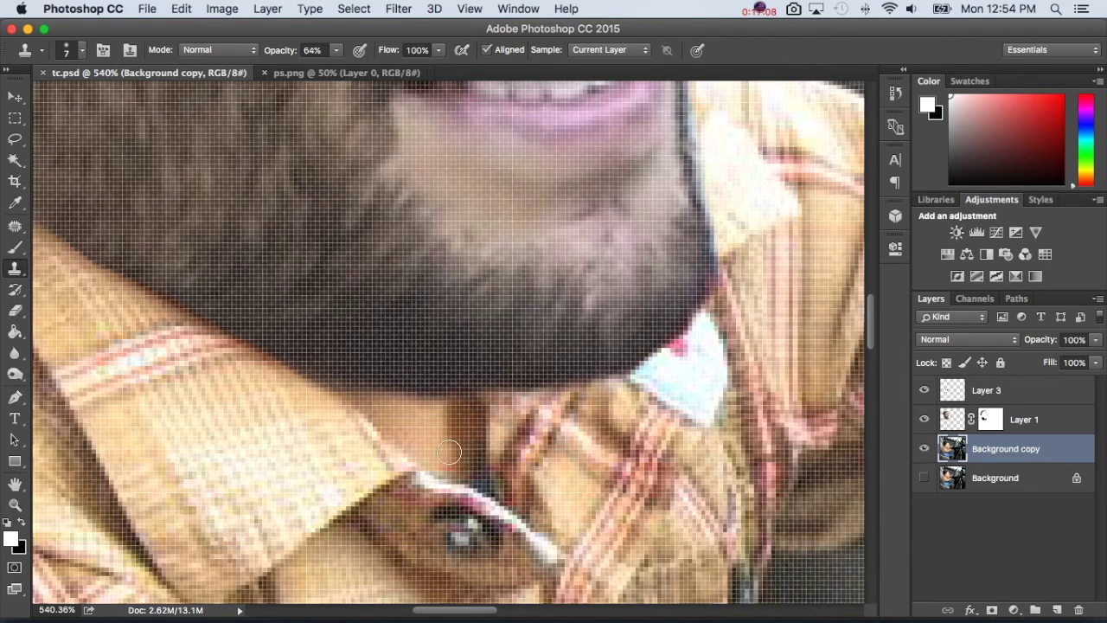
Step: Set the brush hardness to 13% and paint black on Layer 1's mask along the back edge of the hair
scroll(448, 453, "down", 5)
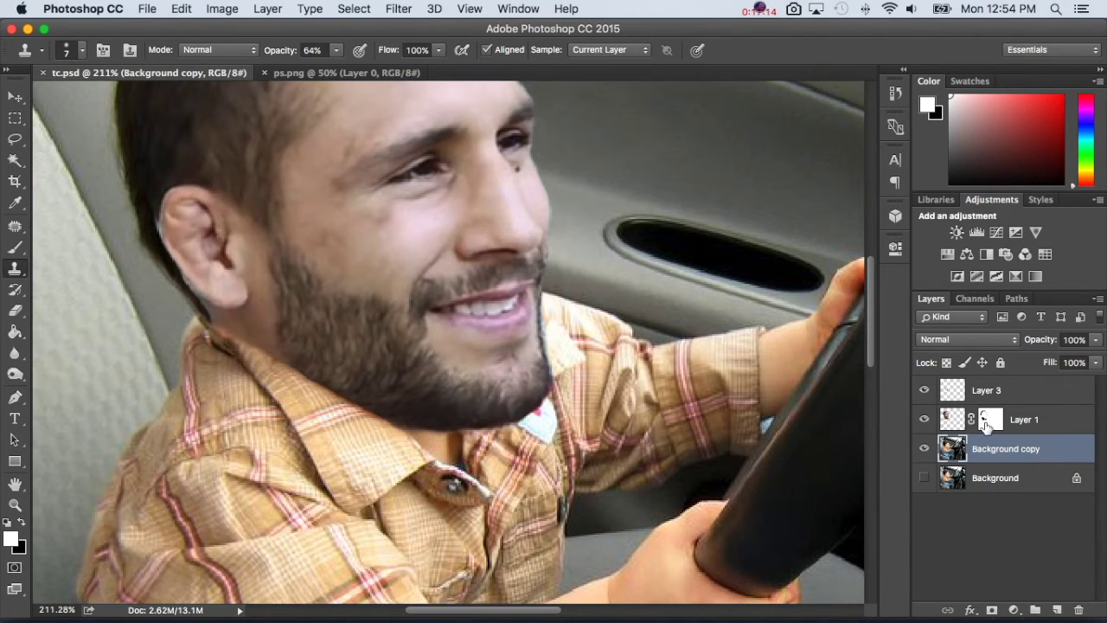
left_click(986, 424)
left_click(16, 249)
scroll(173, 234, "left", 3)
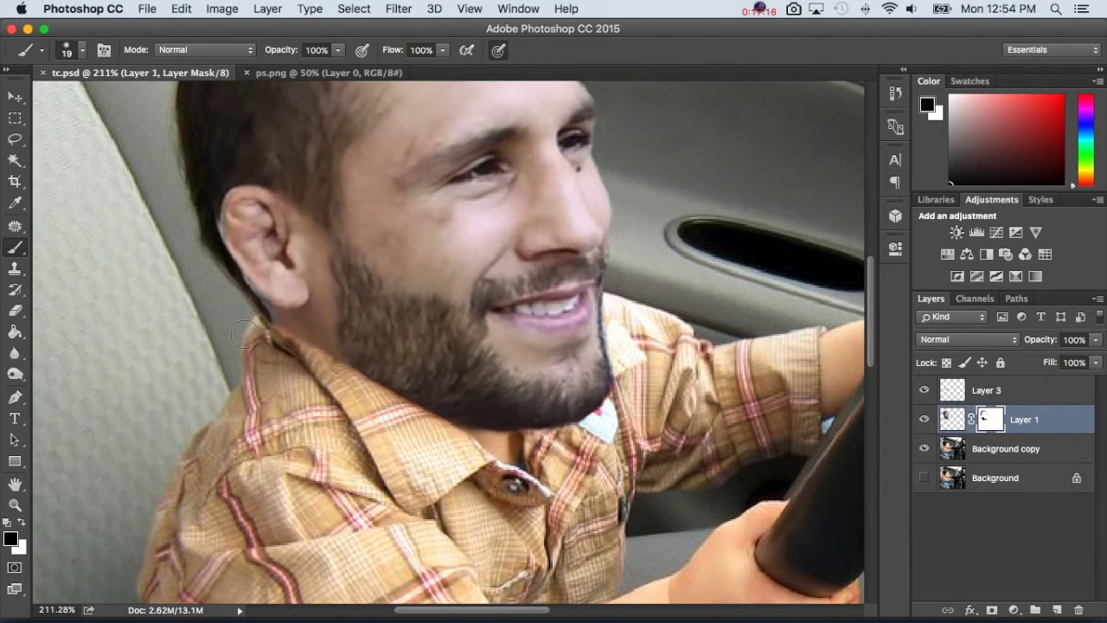
right_click(230, 140)
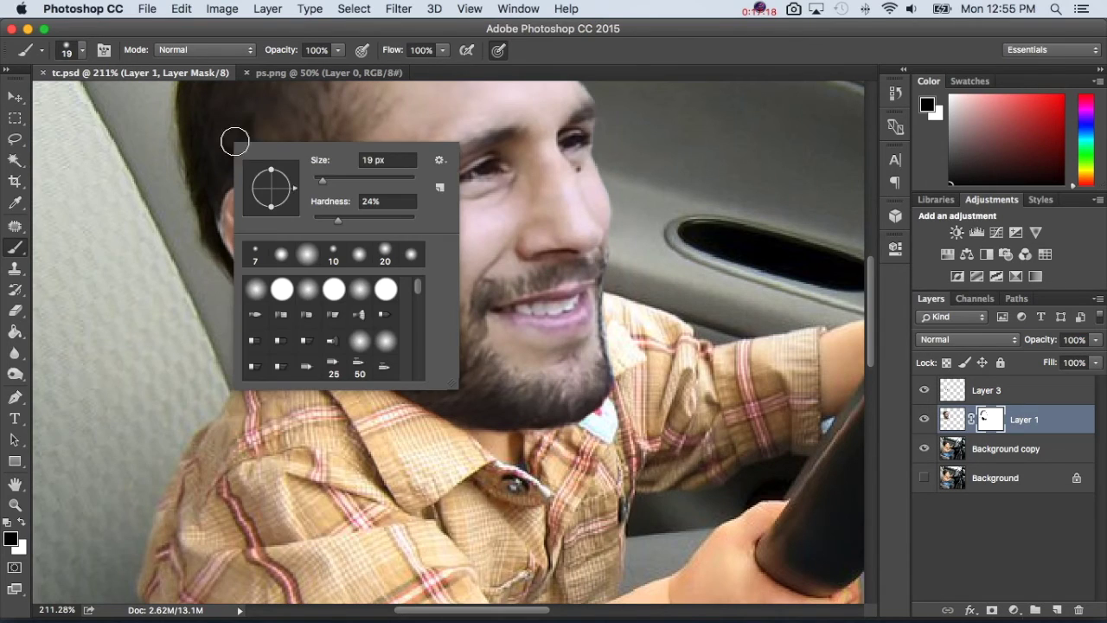
left_click_drag(335, 224, 327, 224)
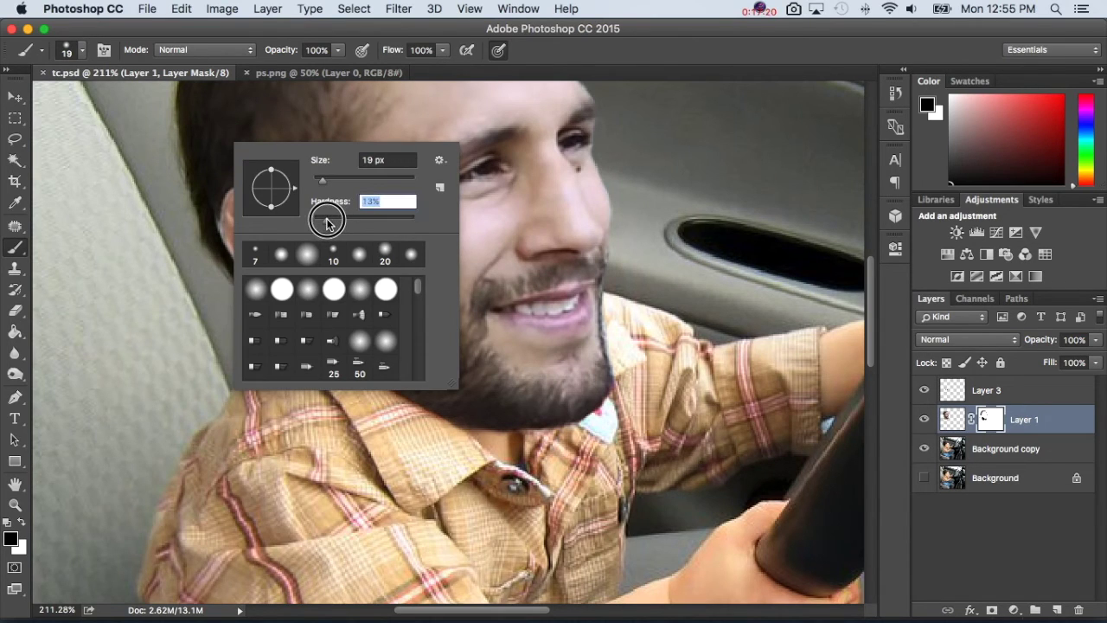
left_click(173, 125)
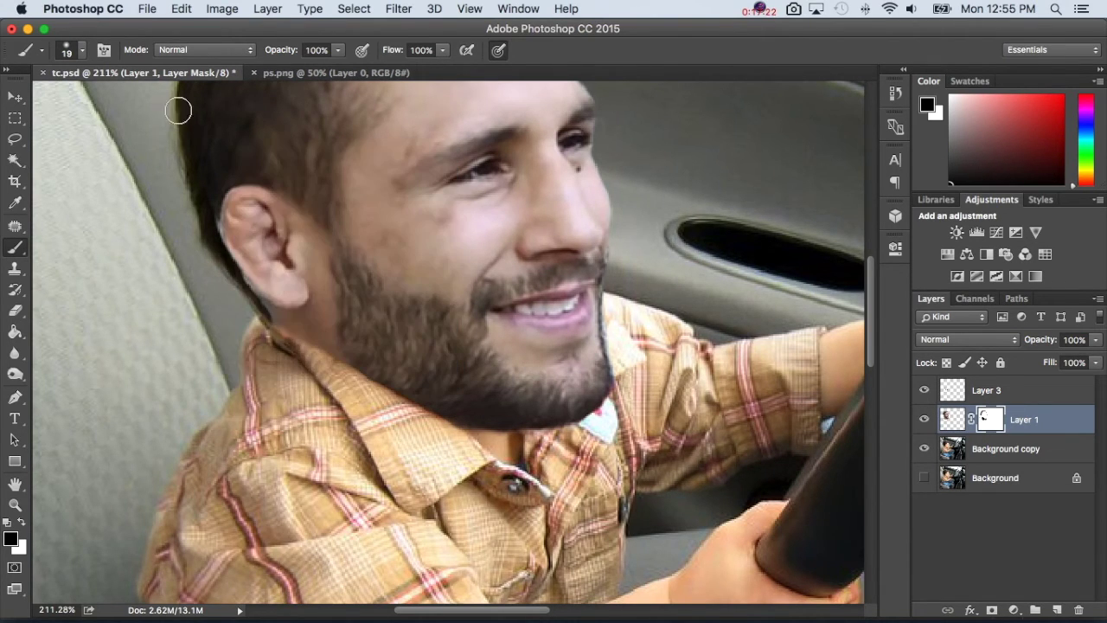
Step: Reduce the brush to 7 px, paint Layer 1's mask around the outer edge of the ear, and select Layer 1's image
right_click(192, 256)
key("bracketleft")
key("bracketleft")
key("bracketleft")
left_click(214, 198)
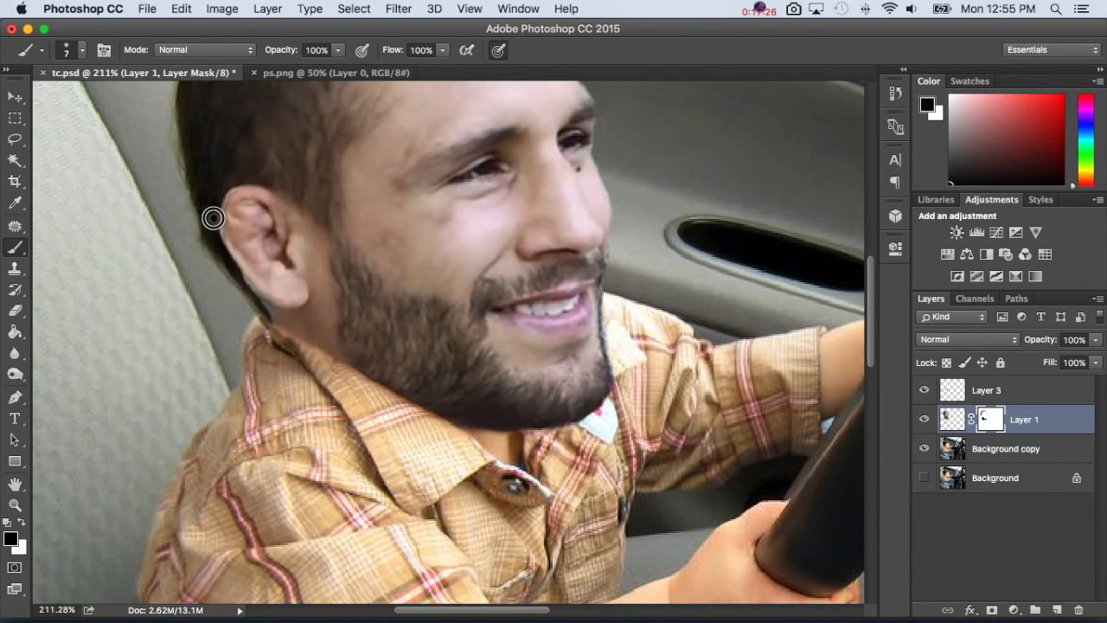
mouse_move(216, 232)
left_mouse_down()
mouse_move(263, 321)
mouse_move(213, 240)
mouse_move(224, 190)
mouse_move(260, 185)
left_mouse_up()
left_click(953, 420)
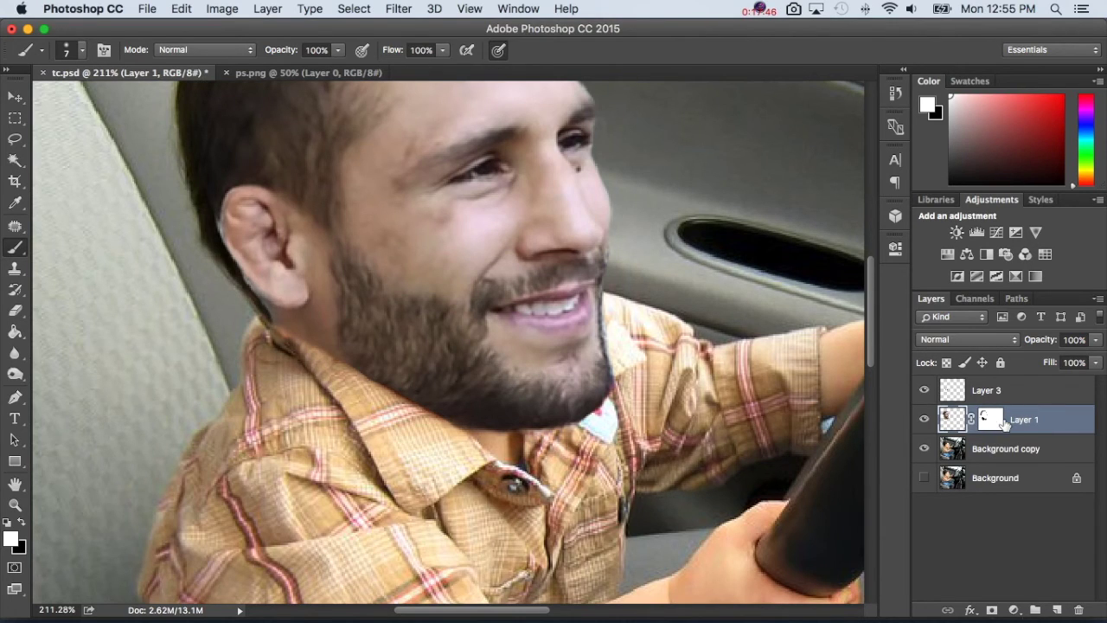
Step: Paint black on Layer 1's mask along the ear's outer edge and down the front edge of the face and beard
left_click(990, 419)
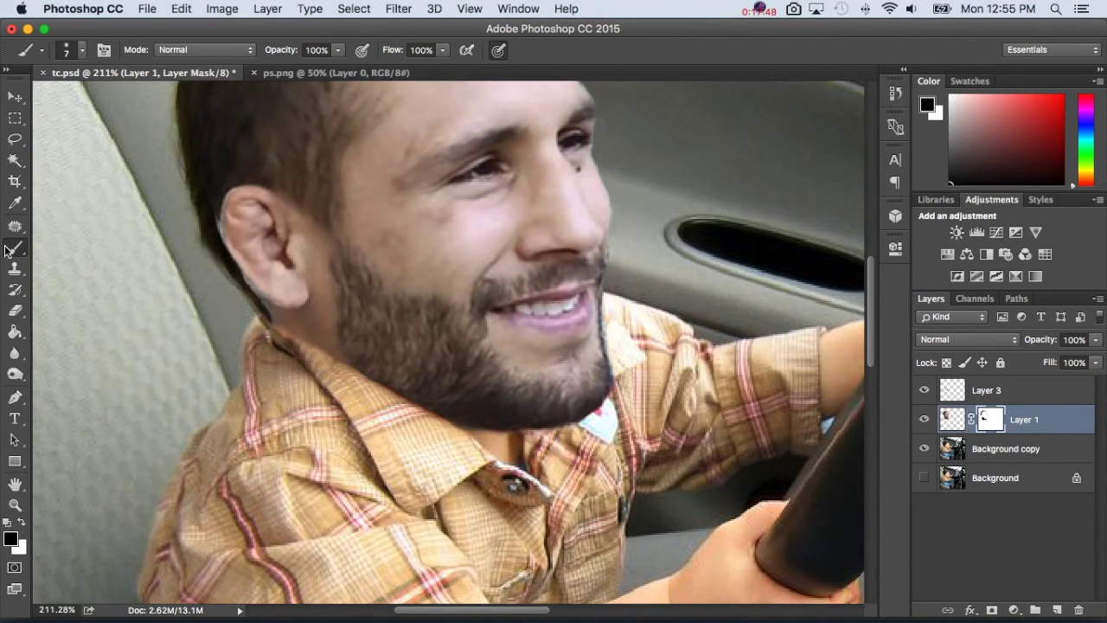
mouse_move(221, 189)
left_mouse_down()
mouse_move(217, 232)
mouse_move(209, 206)
mouse_move(240, 282)
mouse_move(280, 329)
mouse_move(258, 322)
left_mouse_up()
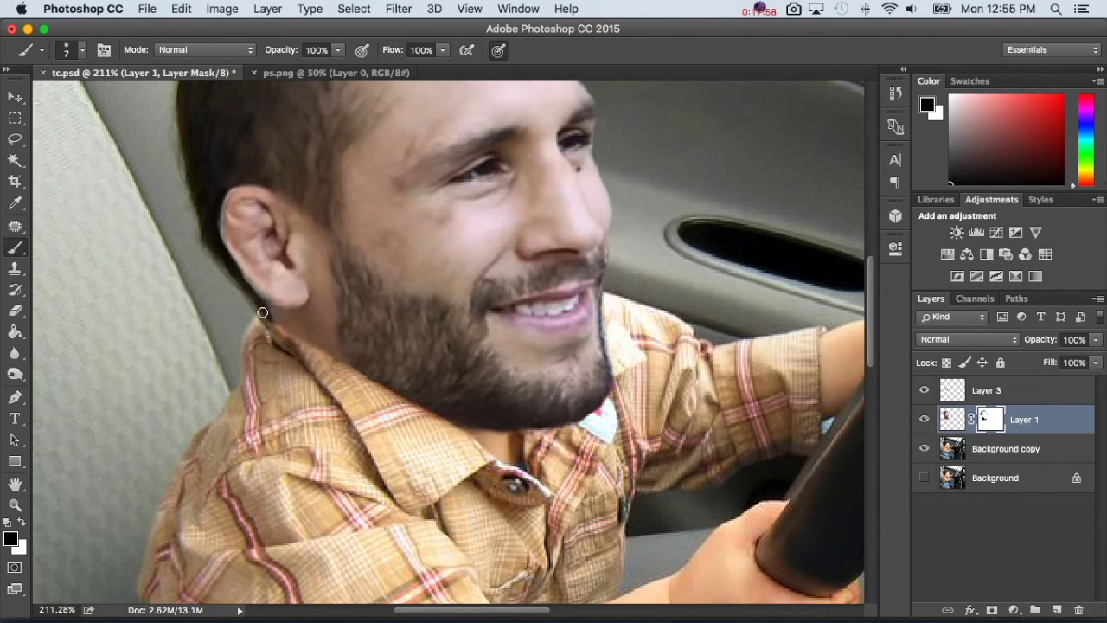
mouse_move(258, 307)
left_mouse_down()
mouse_move(213, 239)
mouse_move(226, 233)
left_mouse_up()
scroll(268, 238, "up", 3)
scroll(268, 238, "right", 3)
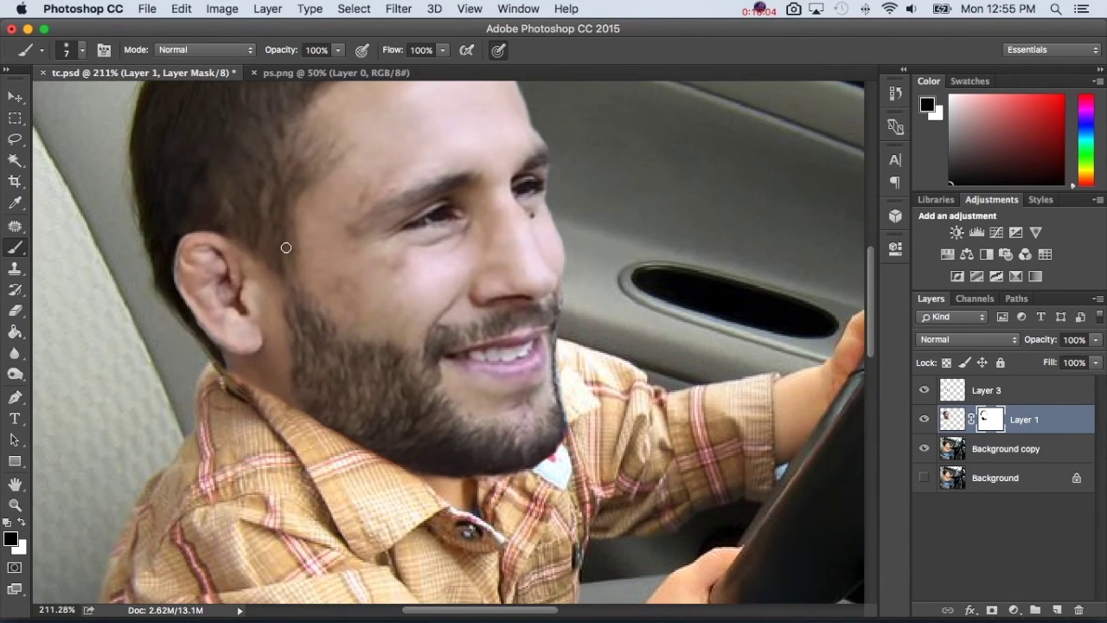
mouse_move(548, 200)
left_mouse_down()
mouse_move(571, 259)
mouse_move(577, 321)
mouse_move(569, 312)
mouse_move(559, 339)
mouse_move(579, 412)
left_mouse_up()
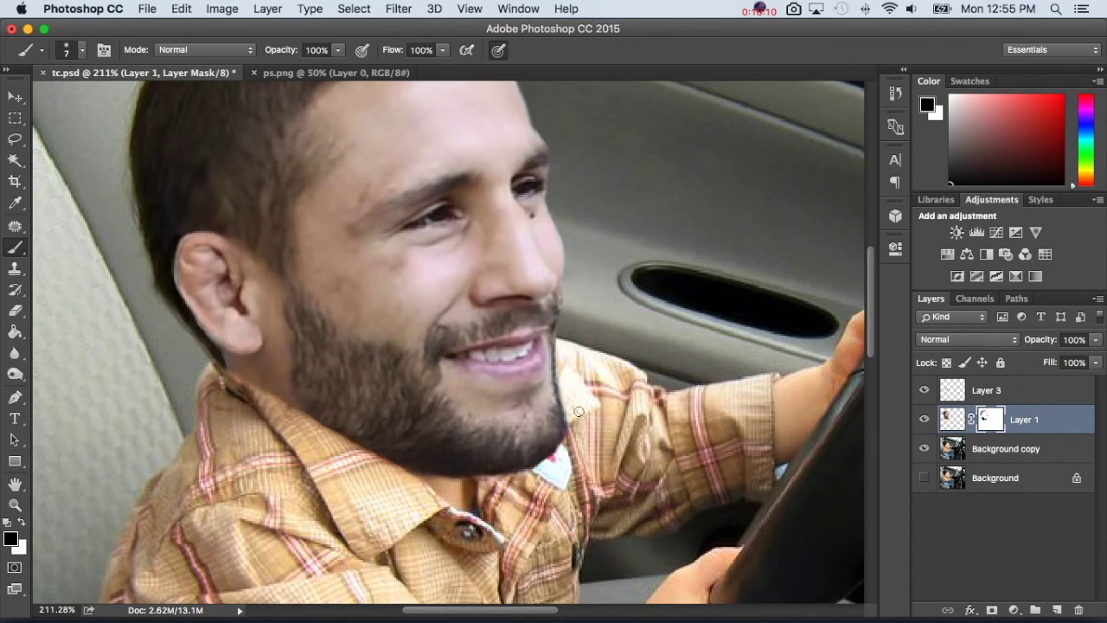
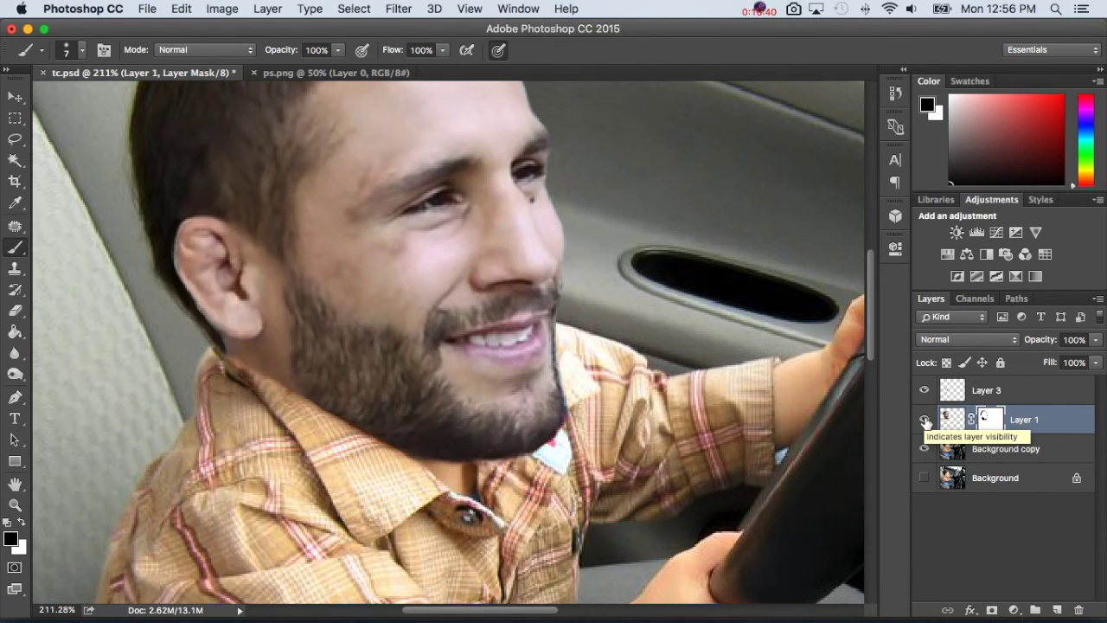
Step: Add a Color Balance adjustment layer above Layer 1, using the previous layer to create a clipping mask
left_click(952, 420)
key("x")
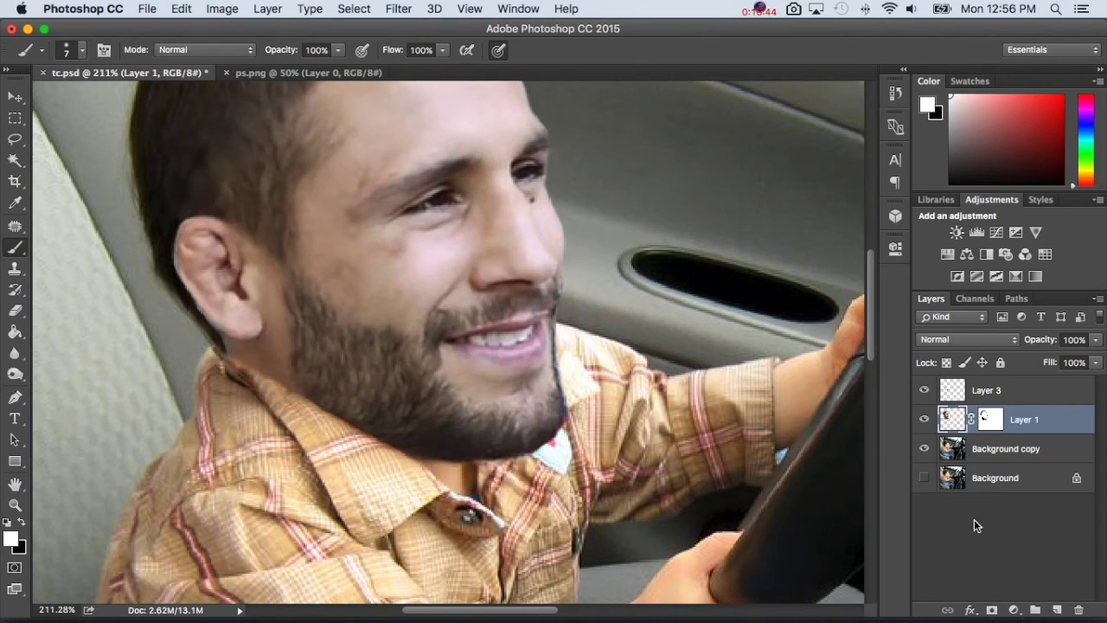
left_click(1011, 610)
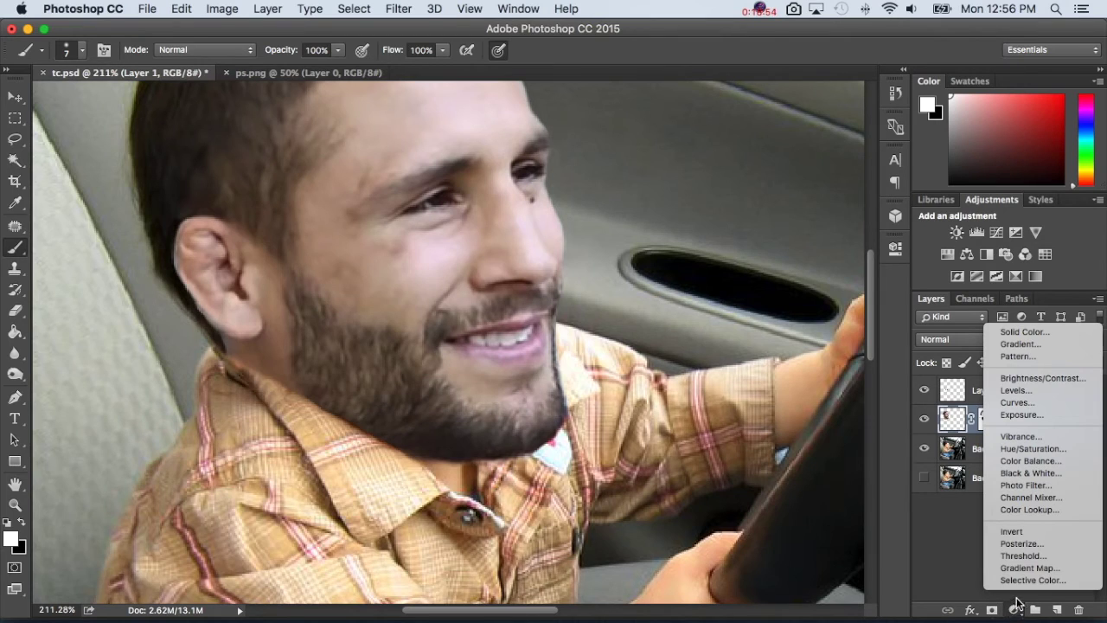
left_click(1021, 461, "alt")
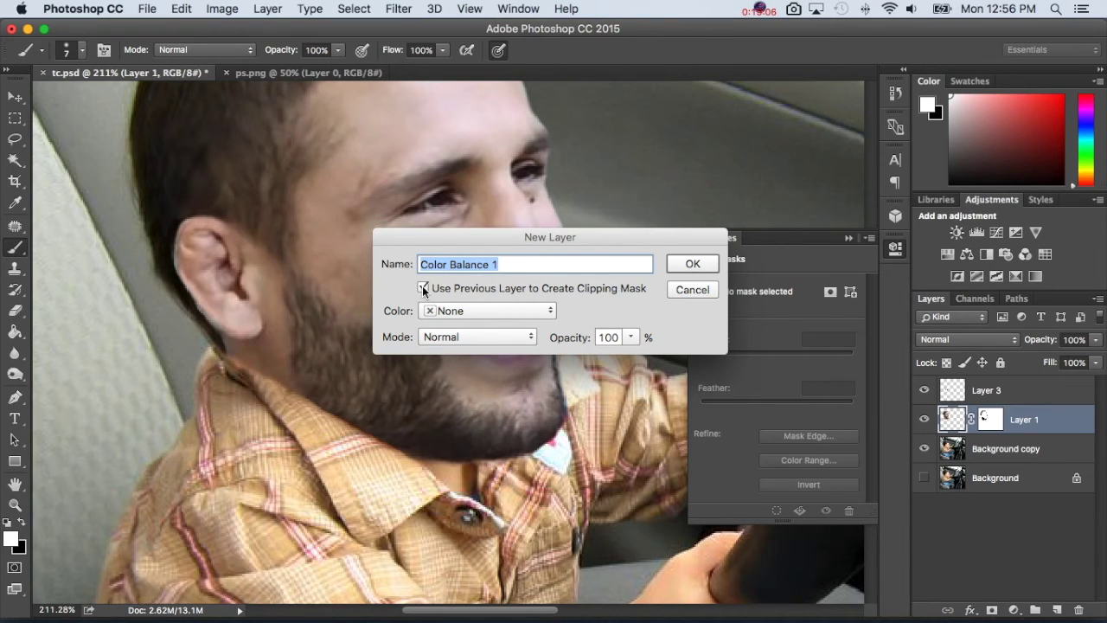
left_click(696, 267)
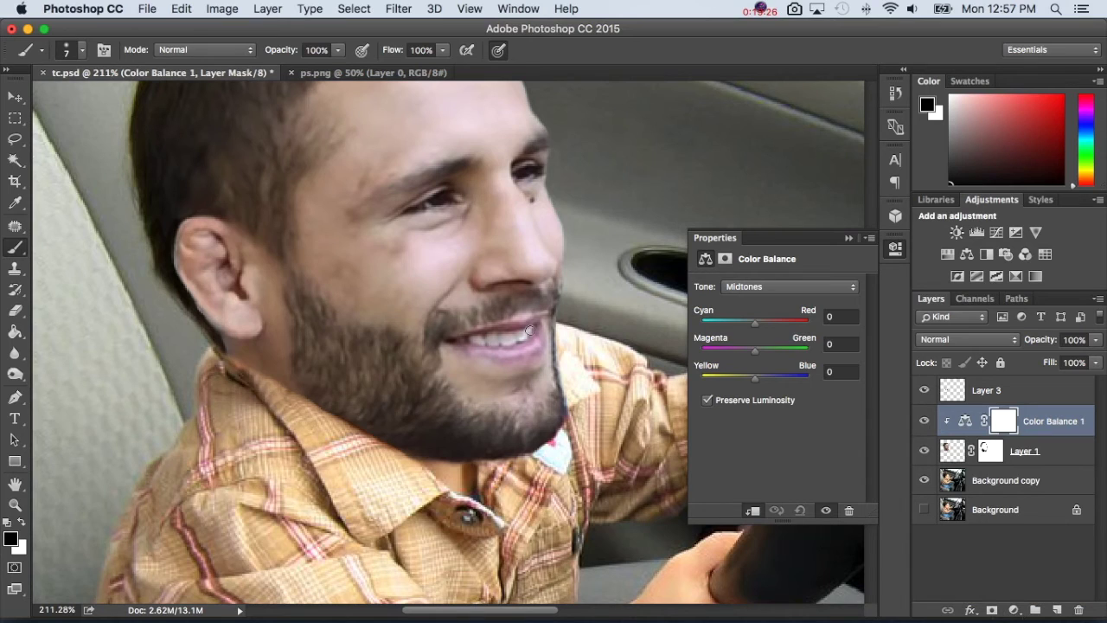
Step: Set the Color Balance midtones to Cyan/Red -1, Magenta/Green -7 and Yellow/Blue -22
left_click(949, 445, "alt")
mouse_move(758, 382)
left_mouse_down()
mouse_move(747, 382)
mouse_move(751, 349)
mouse_move(743, 381)
left_mouse_up()
left_click_drag(758, 326, 755, 330)
left_click_drag(748, 380, 744, 383)
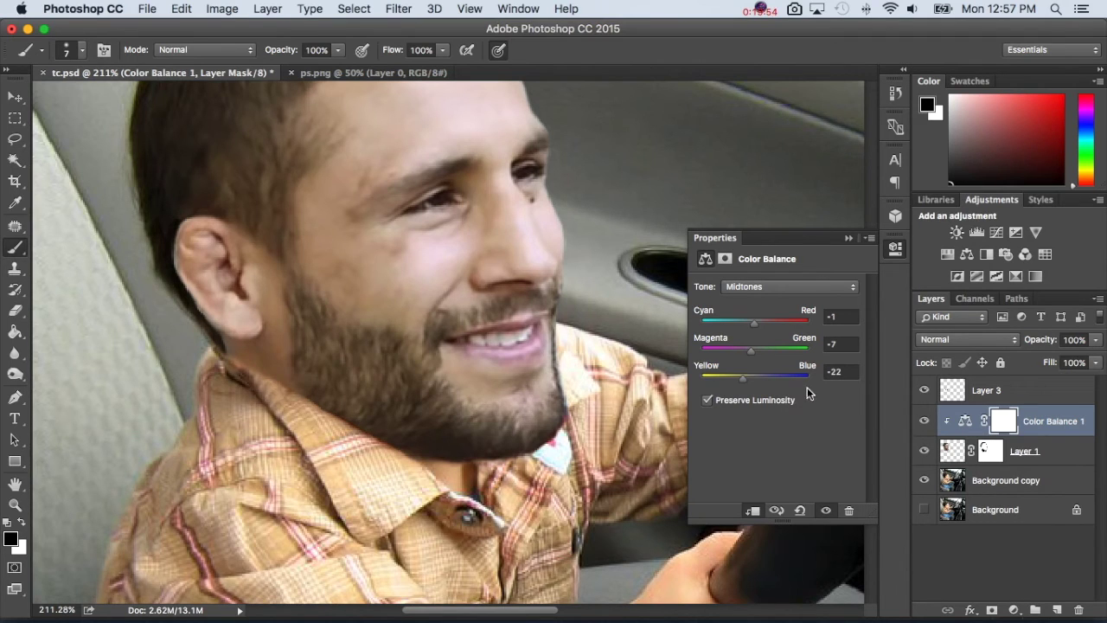
Step: Add a Hue/Saturation adjustment layer clipped to Layer 1 and set its saturation to +13
left_click(948, 450)
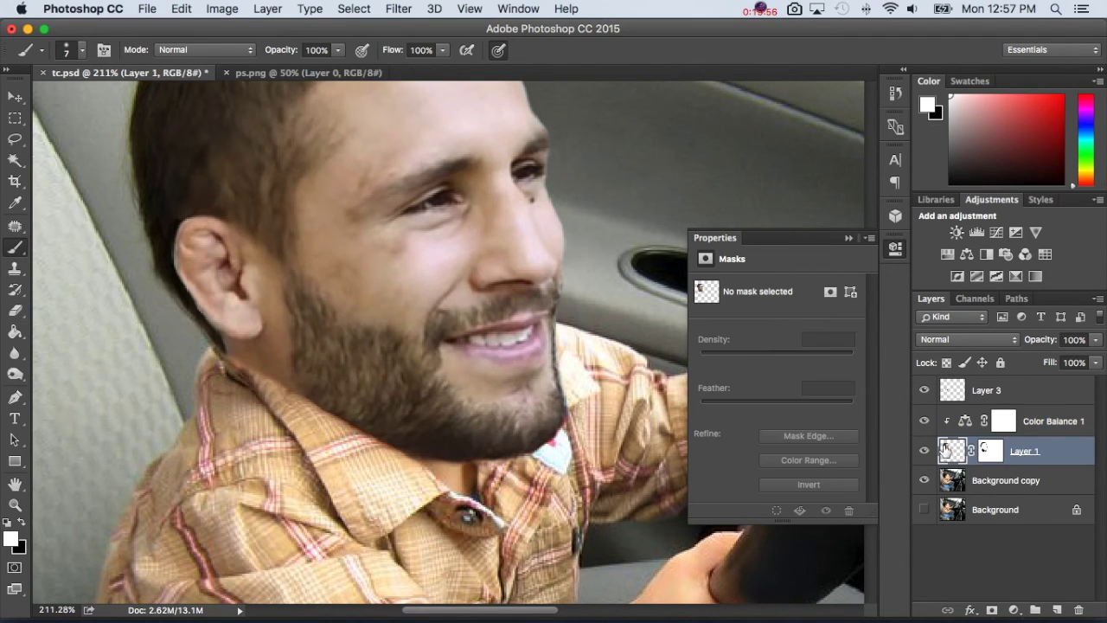
left_click(1014, 610)
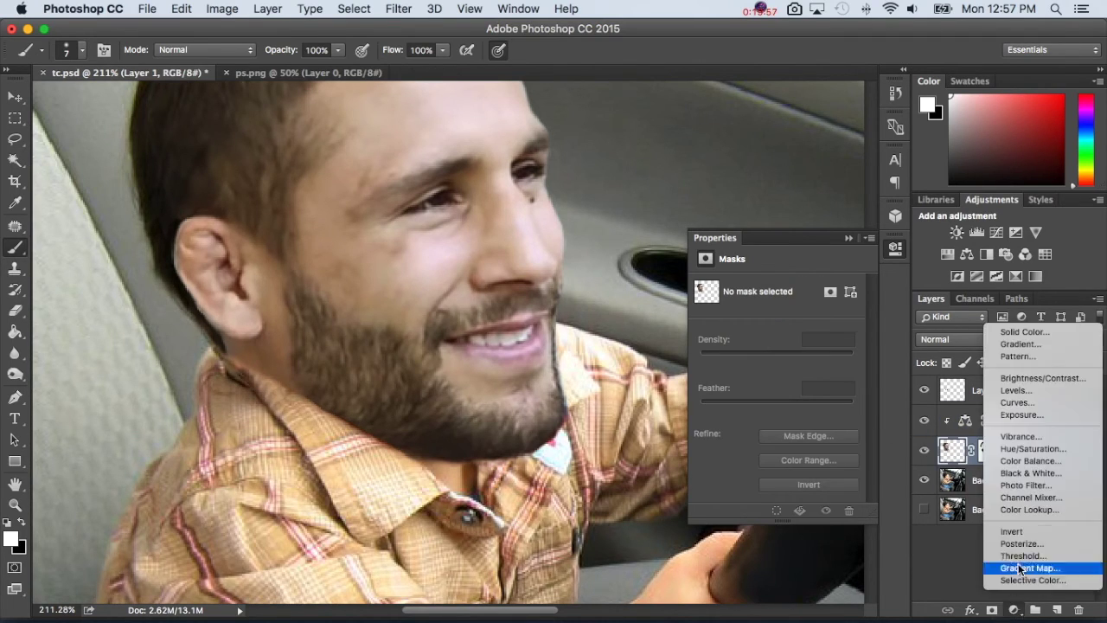
left_click(1027, 452, "alt")
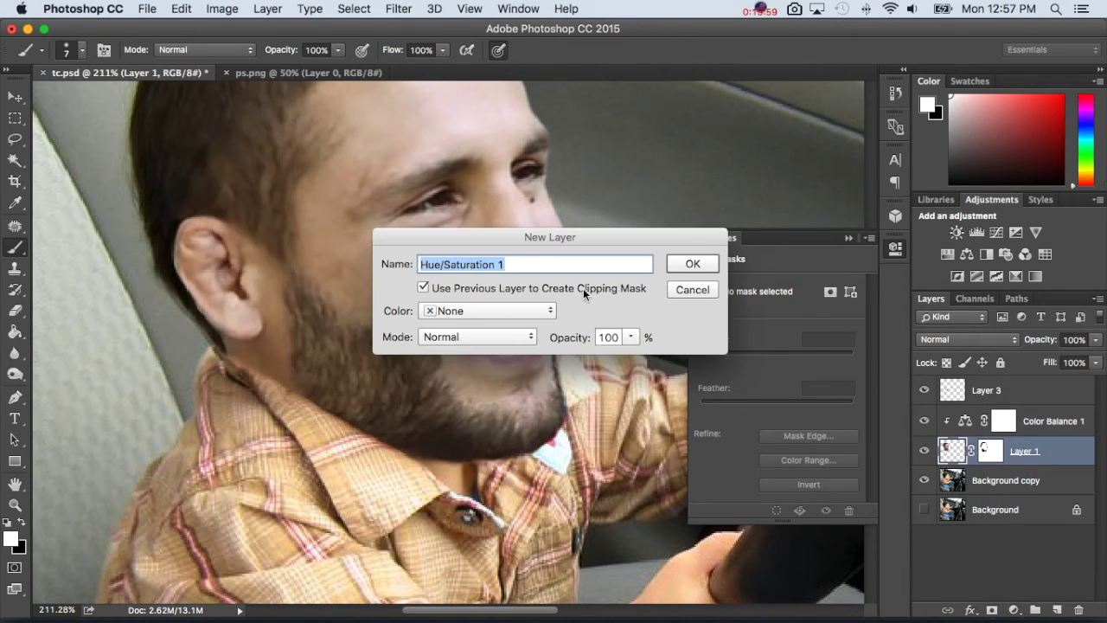
left_click(690, 269)
left_click_drag(777, 347, 787, 385)
key("super+0")
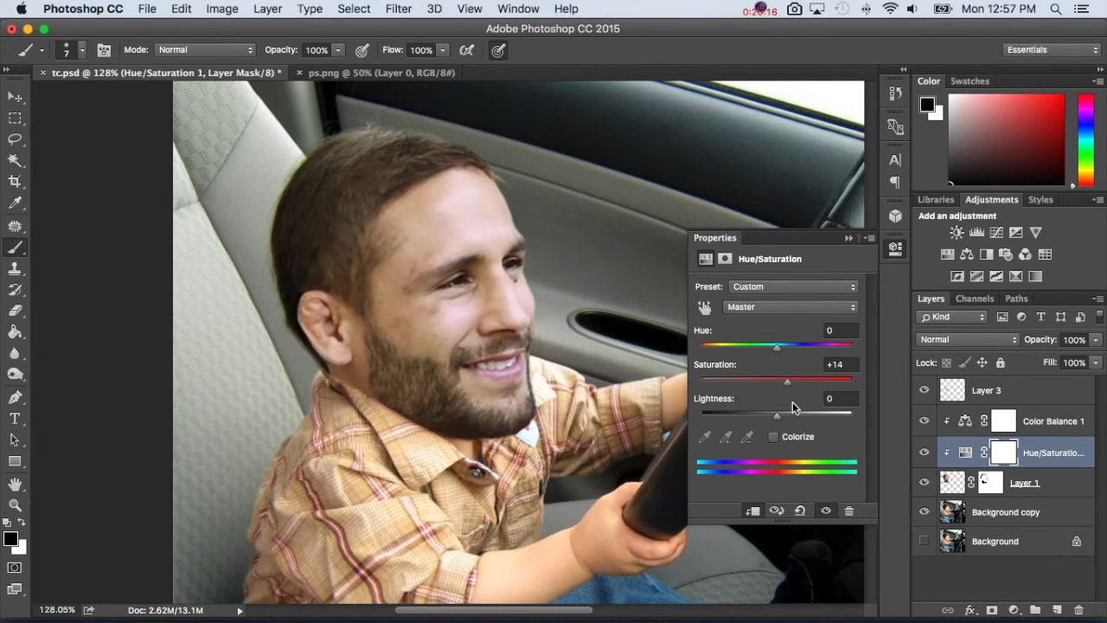
left_click_drag(789, 387, 788, 387)
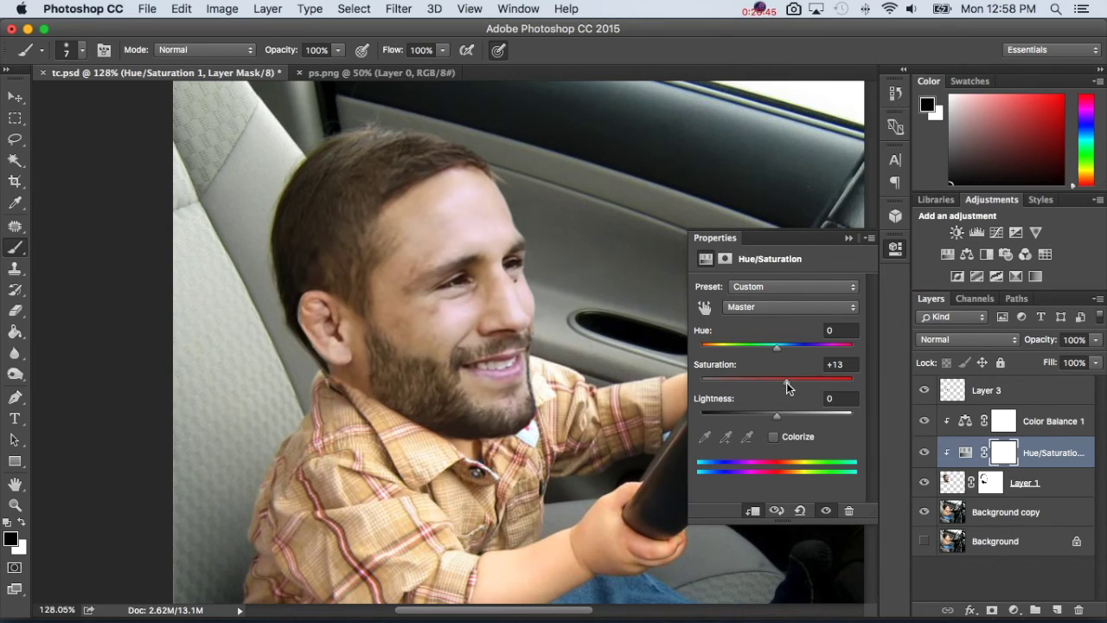
left_click_drag(776, 349, 778, 351)
Step: Create a new layer above Color Balance 1 and sample the child's forehead skin colour with Layer 1 temporarily hidden
left_click(1089, 422)
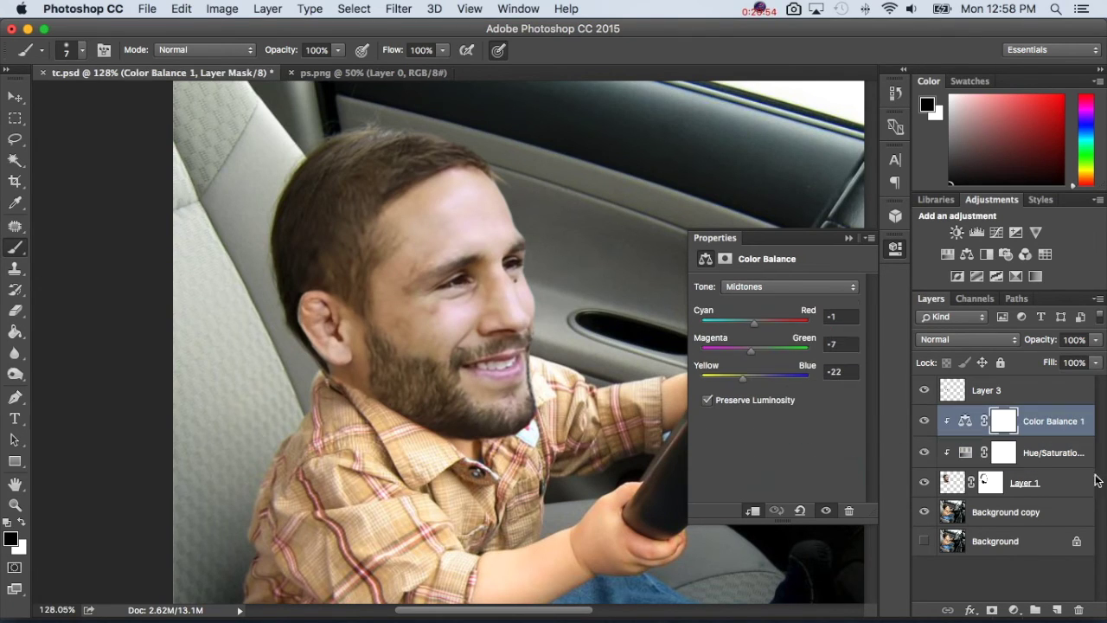
left_click(1056, 610)
key("x")
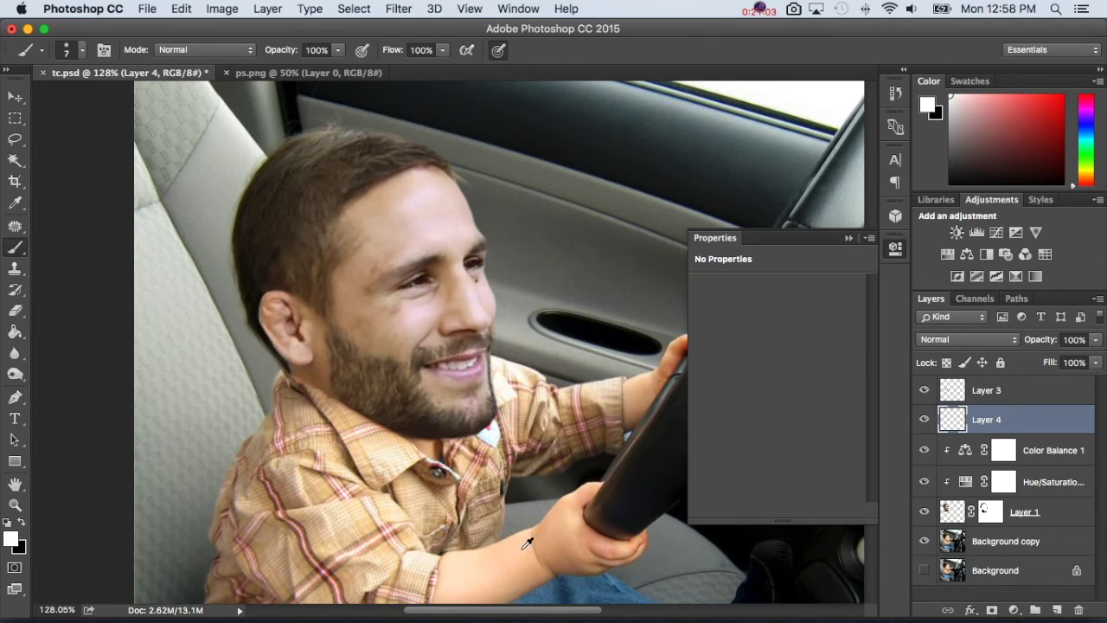
left_click(924, 510)
left_click(440, 301, "alt")
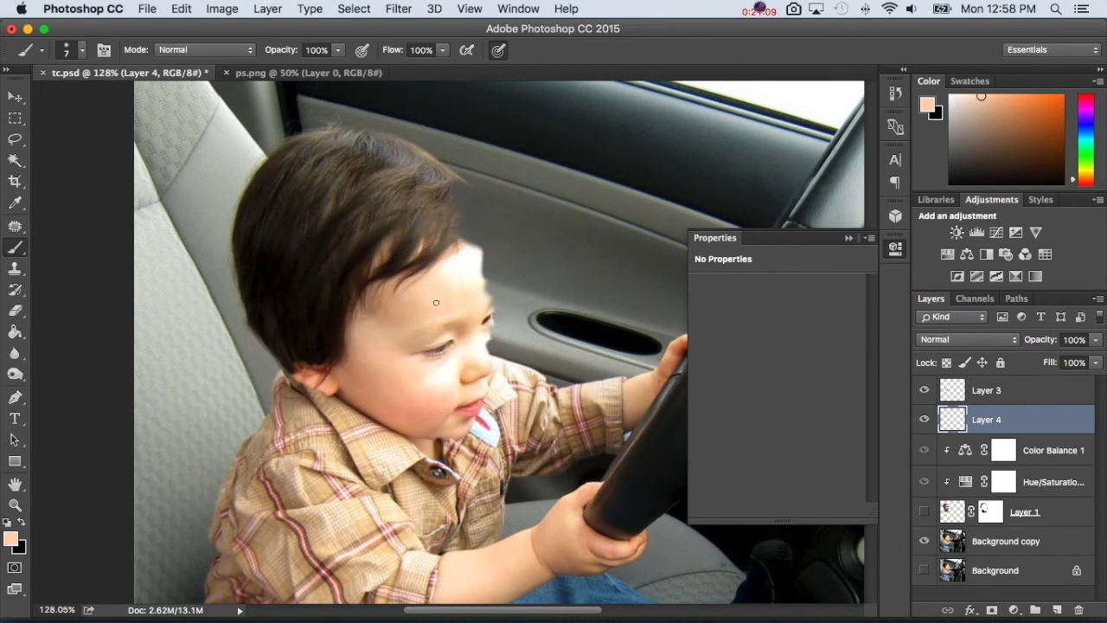
left_click(922, 513)
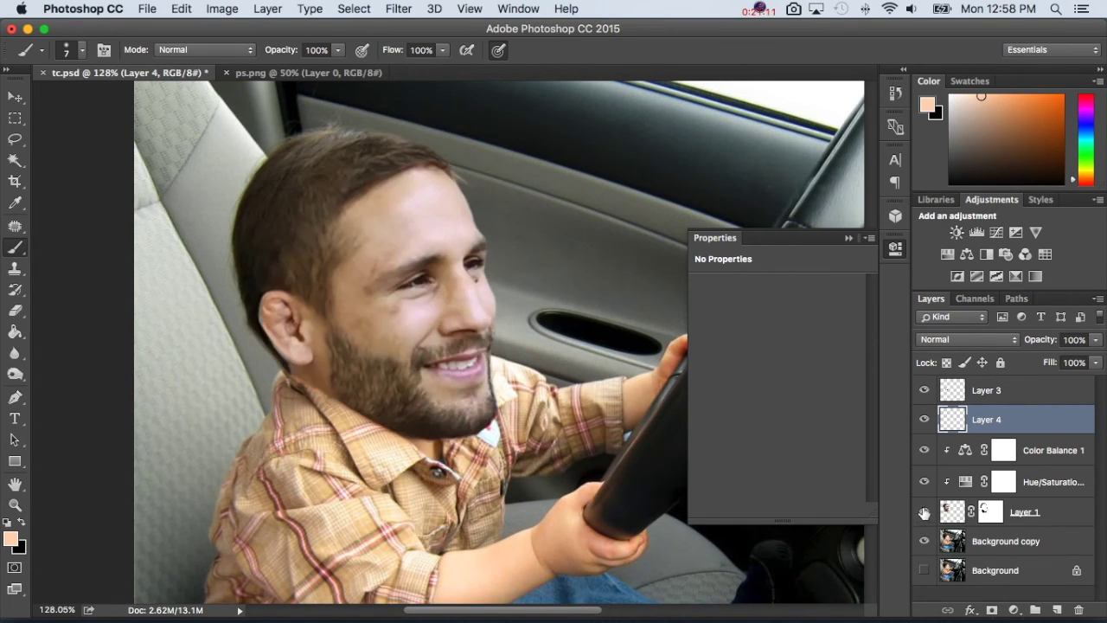
Step: Set Layer 4's blending mode to Soft Light and paint the skin colour over the cheek with a 19 px brush
left_click(949, 340)
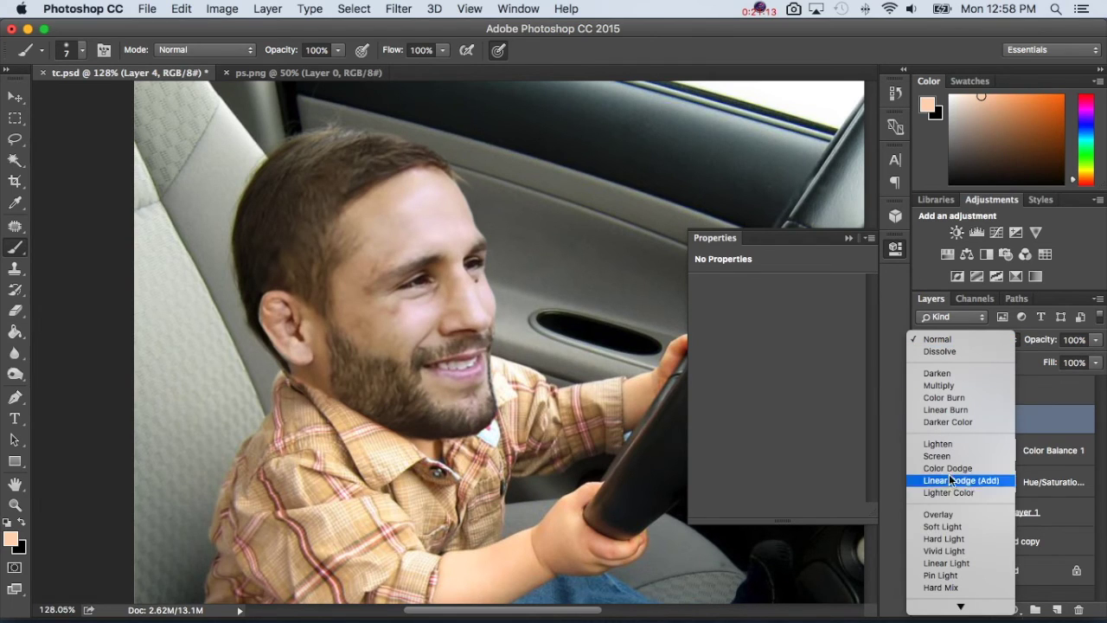
left_click(943, 527)
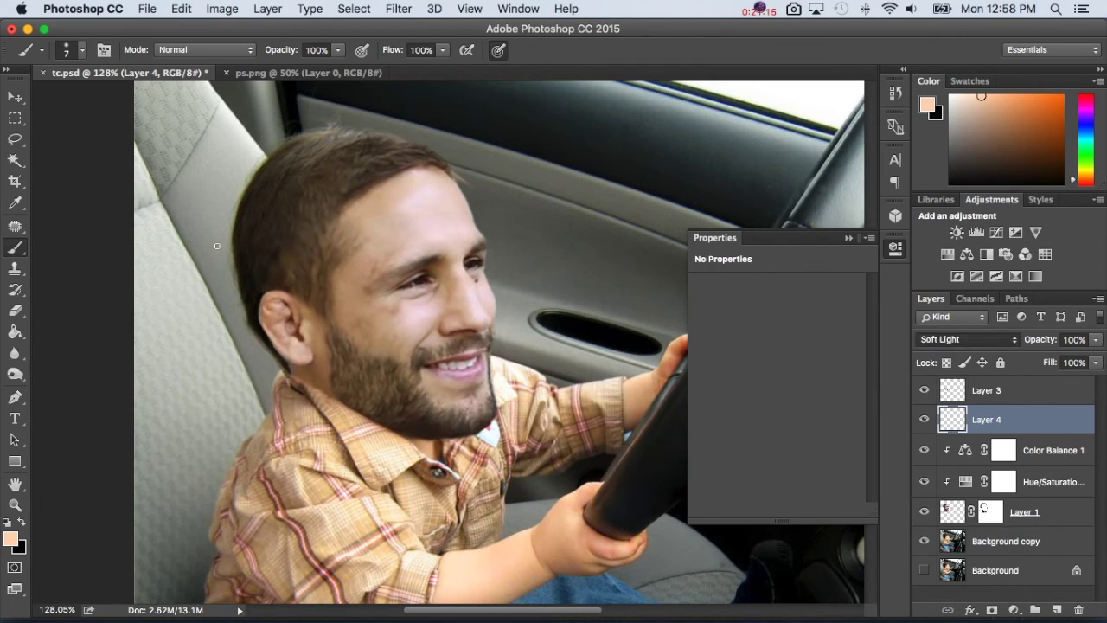
scroll(360, 329, "right", 5)
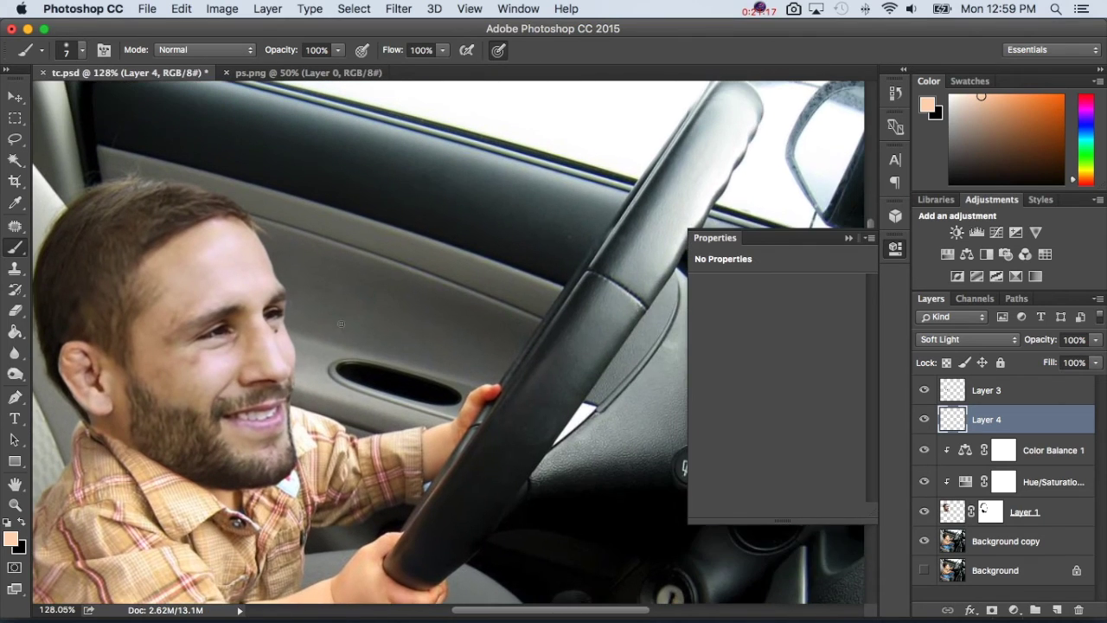
scroll(342, 331, "left", 7)
right_click(466, 419)
left_click_drag(559, 409, 568, 409)
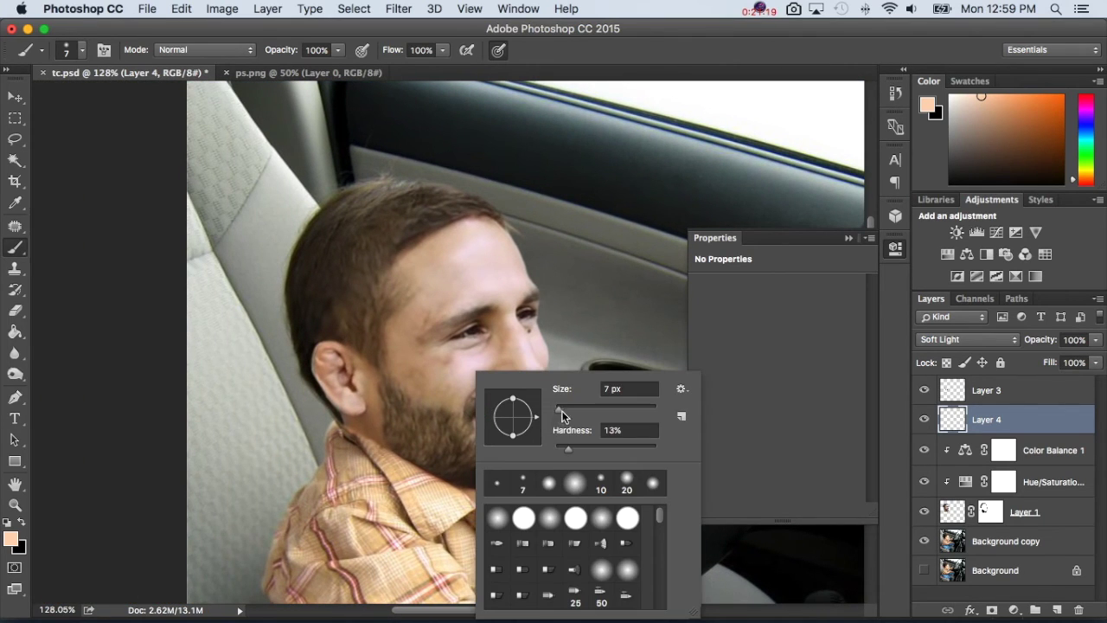
left_click(442, 379)
mouse_move(440, 388)
left_mouse_down()
mouse_move(467, 368)
mouse_move(480, 371)
mouse_move(455, 393)
mouse_move(457, 376)
mouse_move(436, 391)
mouse_move(422, 384)
mouse_move(437, 370)
mouse_move(409, 380)
mouse_move(421, 361)
mouse_move(403, 365)
mouse_move(396, 345)
mouse_move(401, 321)
mouse_move(398, 334)
mouse_move(437, 312)
mouse_move(426, 317)
mouse_move(441, 282)
mouse_move(446, 302)
mouse_move(460, 298)
mouse_move(444, 308)
mouse_move(496, 291)
mouse_move(425, 255)
mouse_move(469, 233)
mouse_move(432, 275)
mouse_move(456, 243)
mouse_move(490, 233)
mouse_move(513, 259)
mouse_move(516, 277)
mouse_move(486, 266)
mouse_move(506, 293)
mouse_move(446, 283)
mouse_move(436, 261)
mouse_move(441, 270)
mouse_move(419, 282)
mouse_move(419, 262)
mouse_move(452, 361)
mouse_move(486, 368)
mouse_move(515, 348)
mouse_move(511, 316)
mouse_move(530, 366)
mouse_move(524, 344)
mouse_move(534, 351)
mouse_move(488, 378)
left_mouse_up()
key("bracketright")
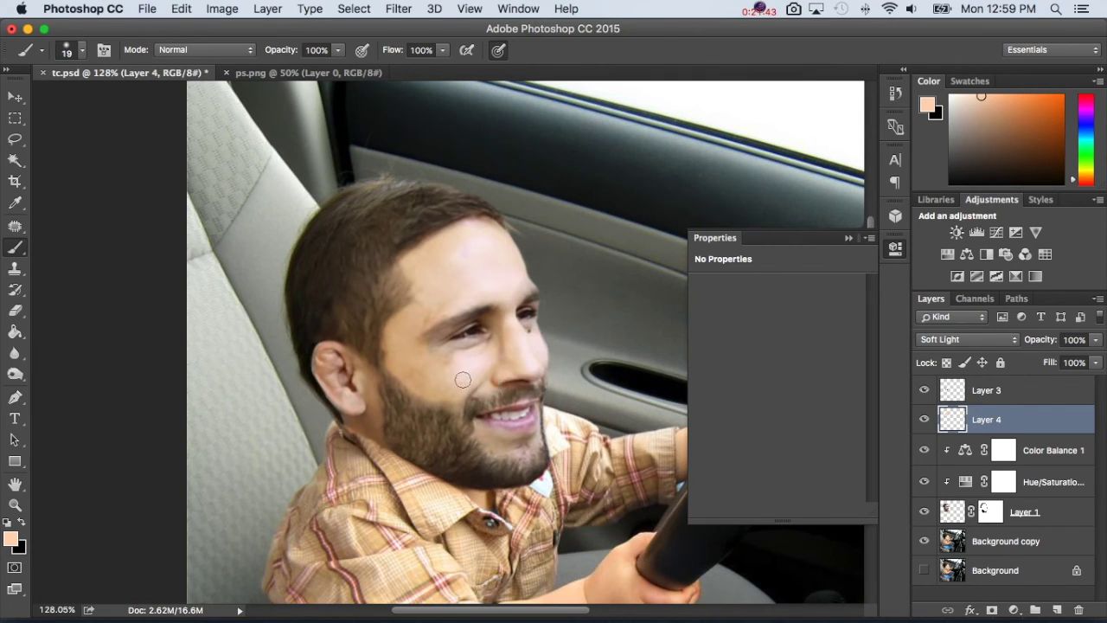
Step: Lower Layer 4's opacity to 59% and paint the skin colour over the ear, cheek and chin below the mouth
left_click_drag(1050, 344, 1014, 343)
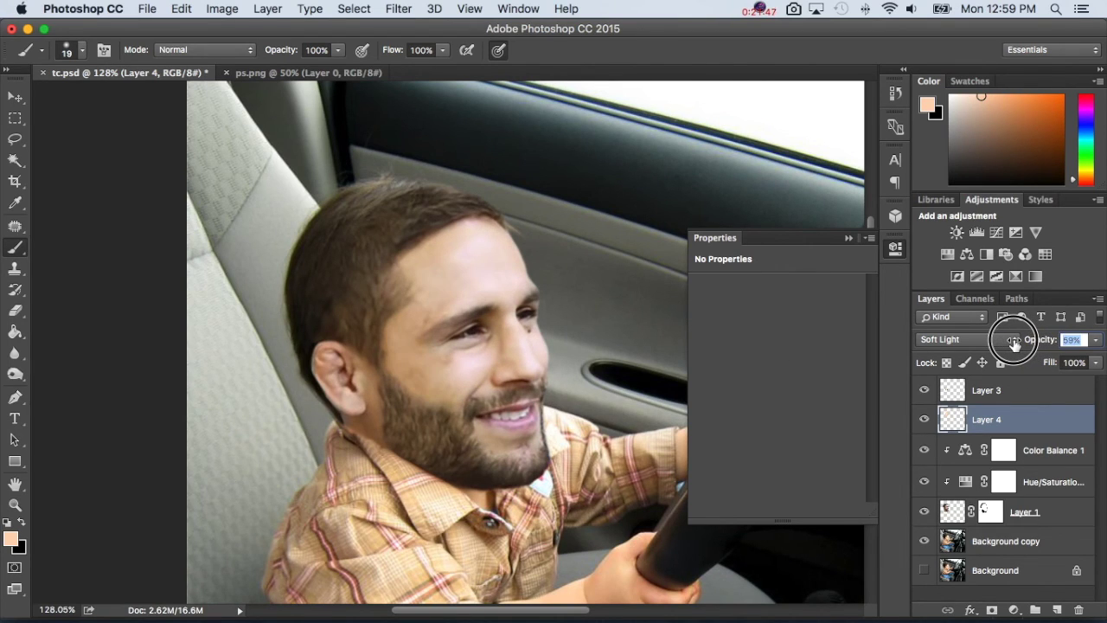
left_click_drag(371, 407, 360, 384)
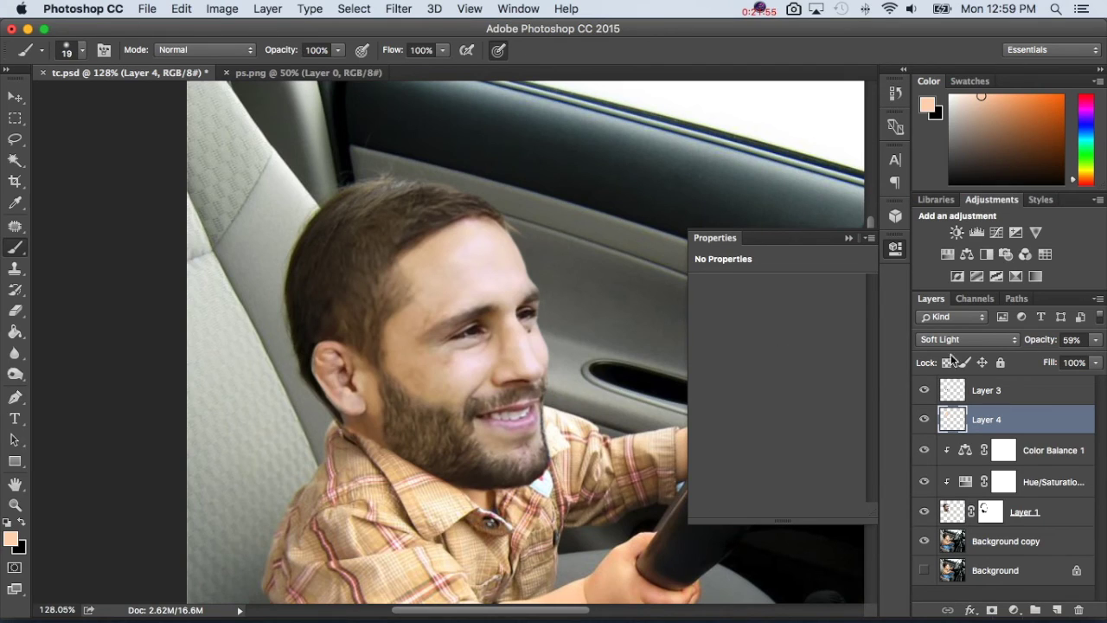
mouse_move(357, 370)
left_mouse_down()
mouse_move(323, 351)
mouse_move(321, 365)
mouse_move(353, 404)
mouse_move(335, 361)
mouse_move(369, 426)
mouse_move(371, 411)
mouse_move(373, 425)
mouse_move(429, 379)
left_mouse_up()
mouse_move(487, 438)
left_mouse_down()
mouse_move(513, 451)
mouse_move(522, 446)
mouse_move(502, 437)
mouse_move(531, 433)
left_mouse_up()
key("super+alt+o")
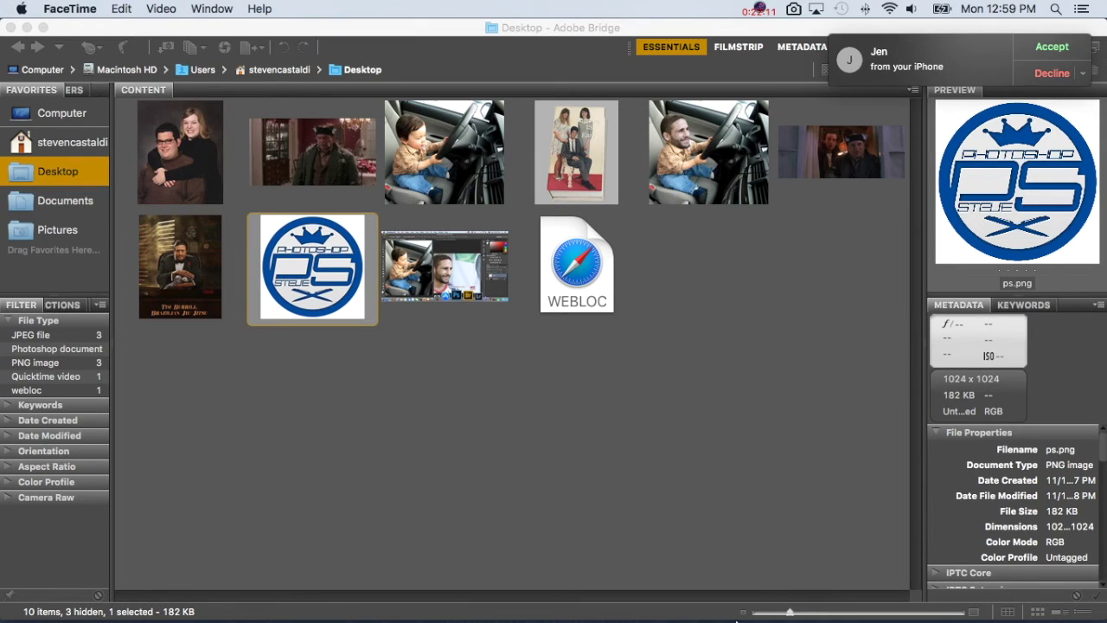
left_click(1053, 73)
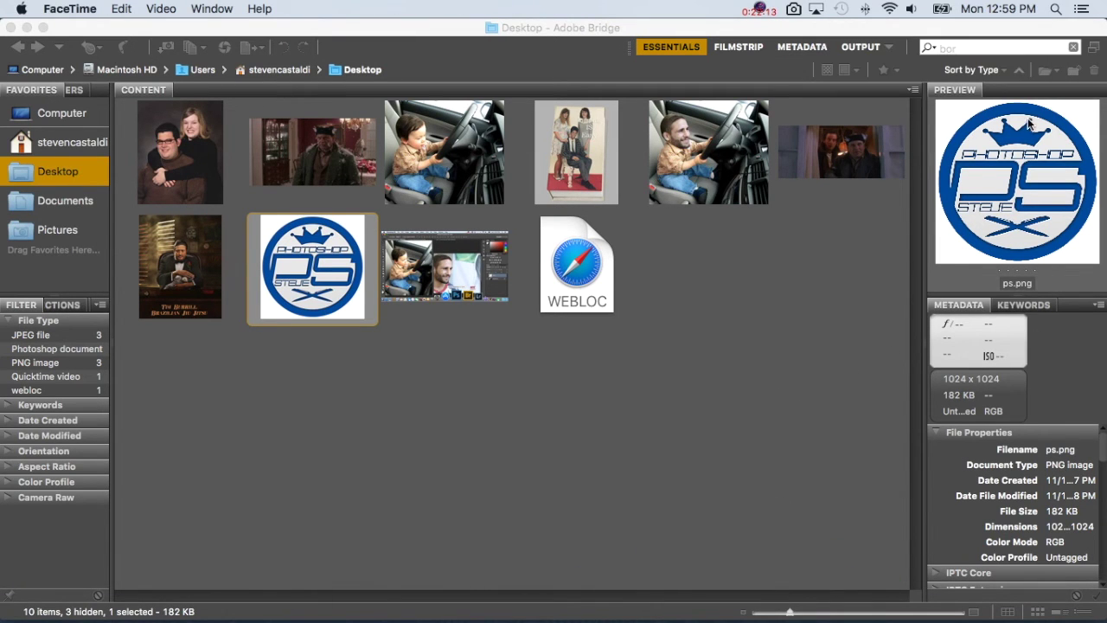
key("super+alt+o")
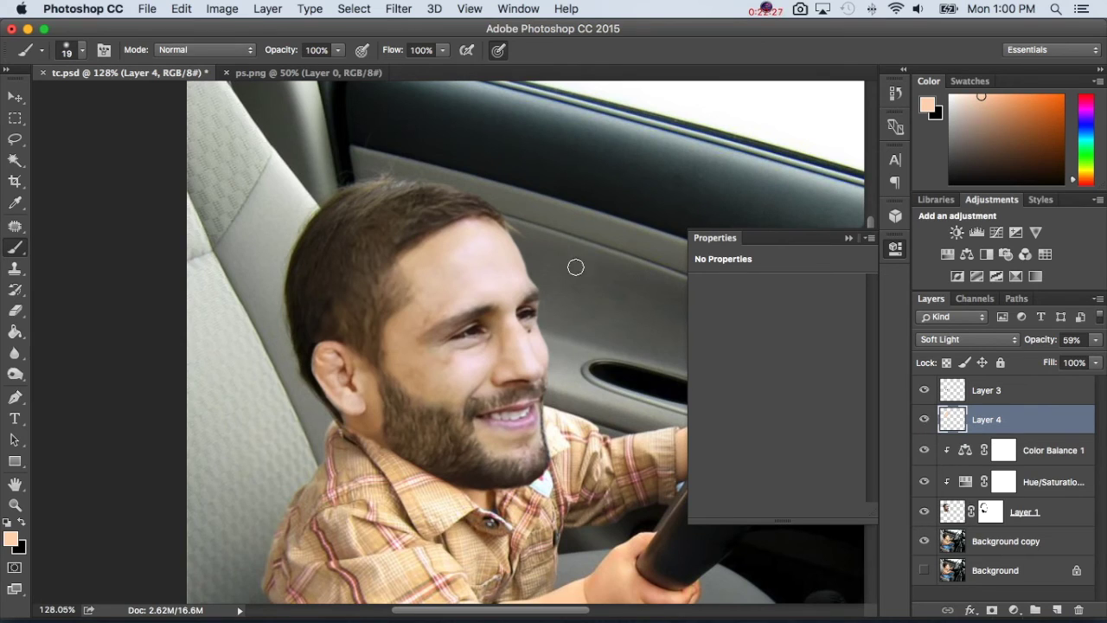
Step: Paint more skin colour on Layer 4 below the mouth, and toggle Layer 1's visibility to compare the heads
mouse_move(478, 430)
left_mouse_down()
mouse_move(514, 435)
mouse_move(510, 445)
mouse_move(530, 433)
left_mouse_up()
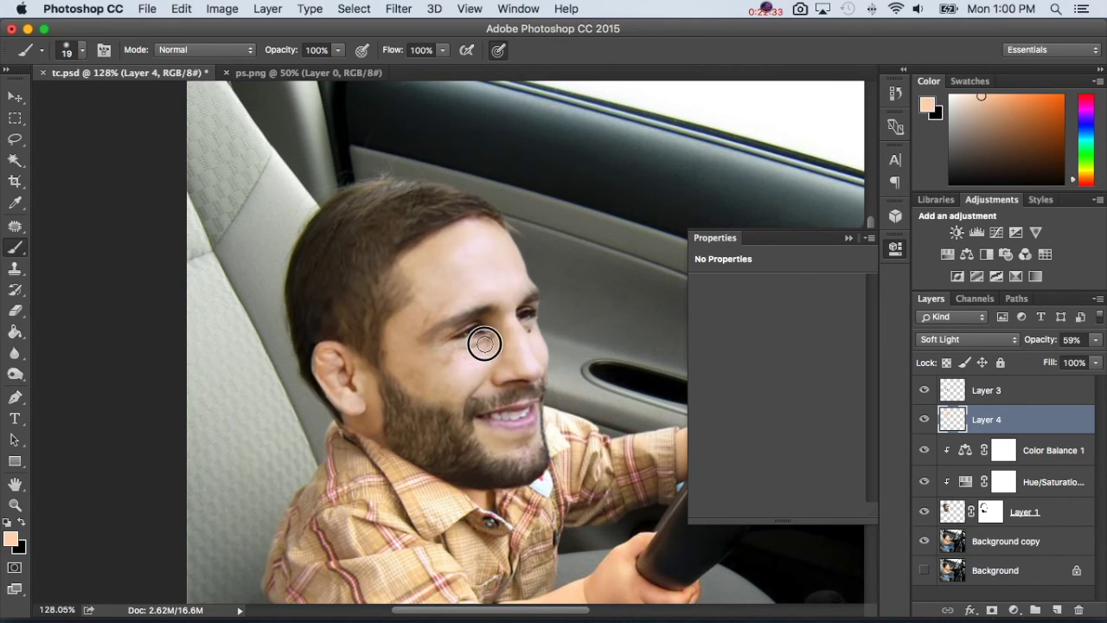
scroll(467, 348, "left", 2)
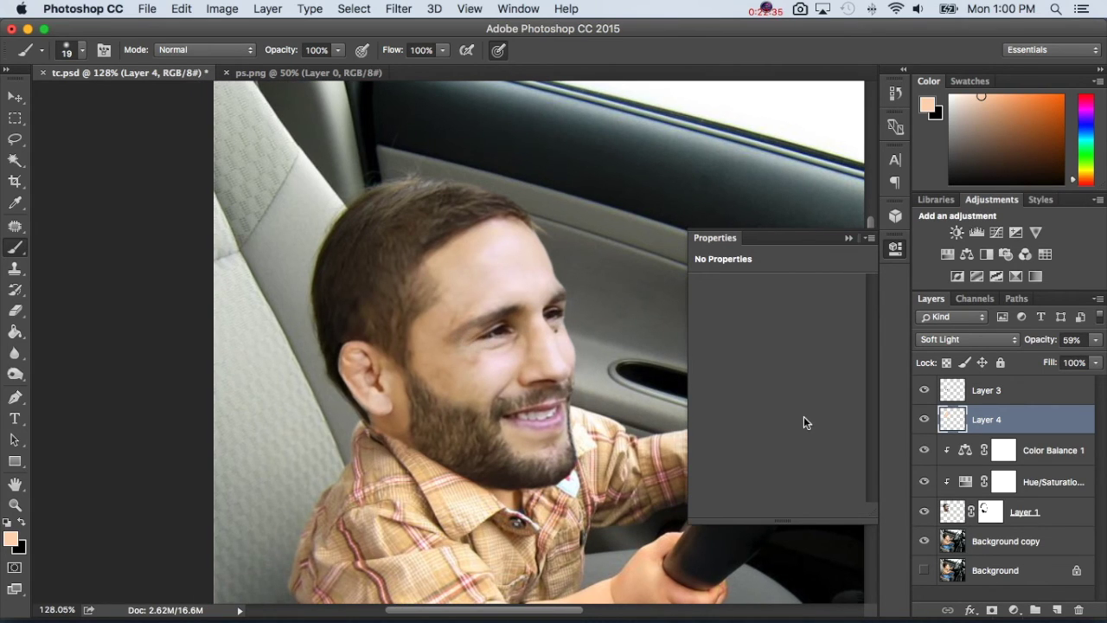
left_click(923, 513)
left_click(923, 513)
Step: Lighten the cheek below the eye on Layer 1 with a 91 px Dodge tool at 10% exposure in midtones
left_click(952, 511)
left_click(15, 373)
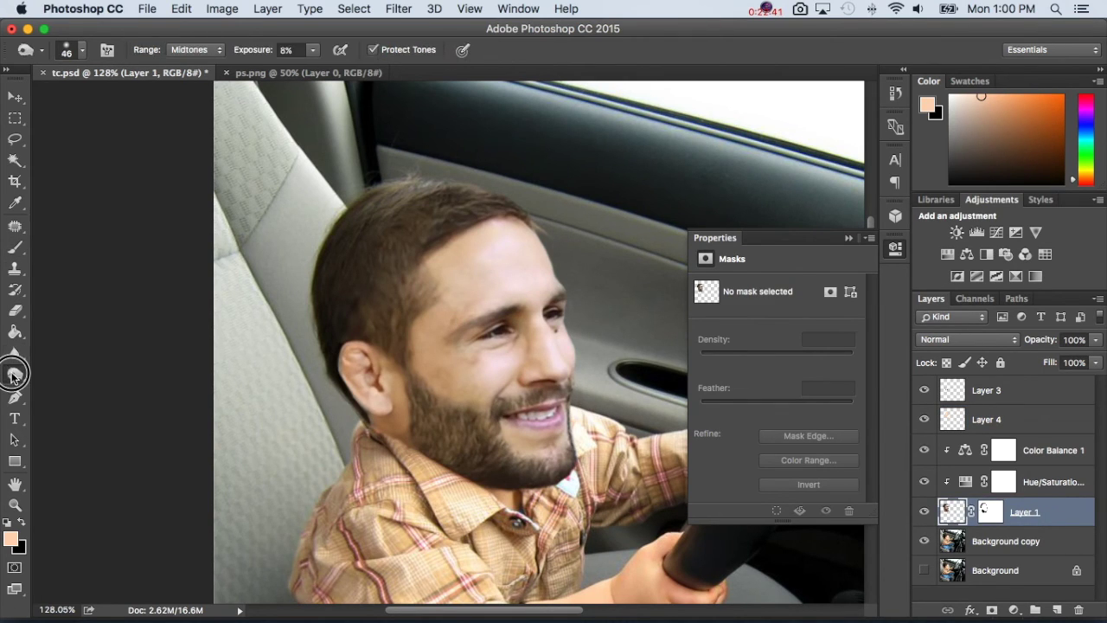
left_click_drag(14, 374, 56, 386)
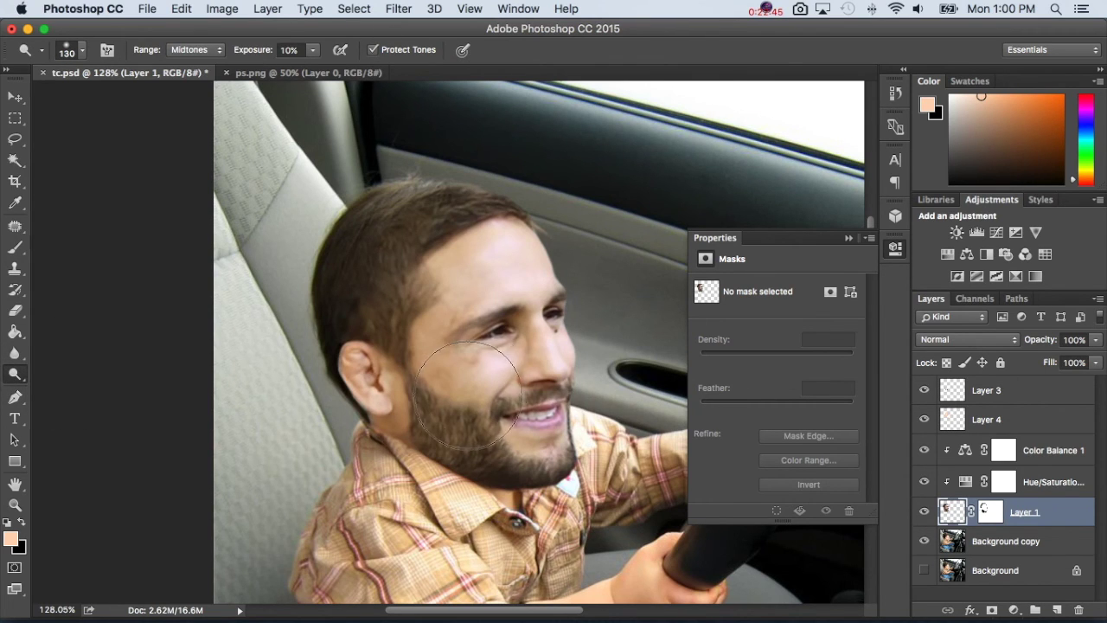
right_click(494, 370)
left_click_drag(624, 407, 619, 407)
mouse_move(481, 346)
left_mouse_down()
mouse_move(505, 343)
mouse_move(482, 358)
mouse_move(522, 315)
mouse_move(528, 350)
mouse_move(502, 359)
left_mouse_up()
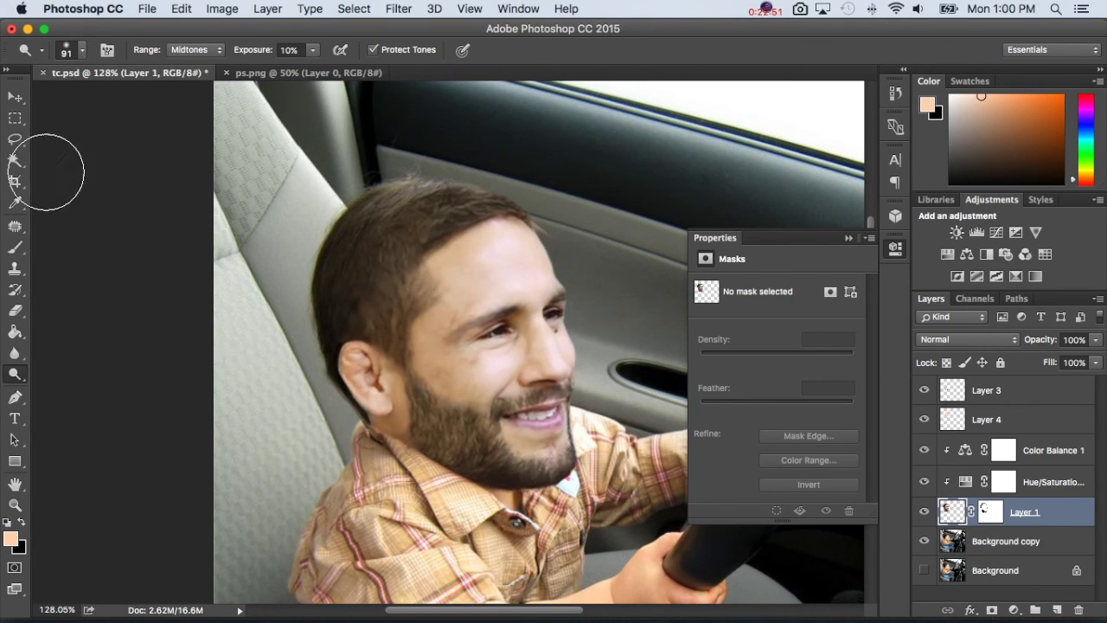
Step: Lighten the cheek and ear further on Layer 1 with the 91 px Dodge tool at 10% exposure in midtones
left_click_drag(13, 378, 50, 391)
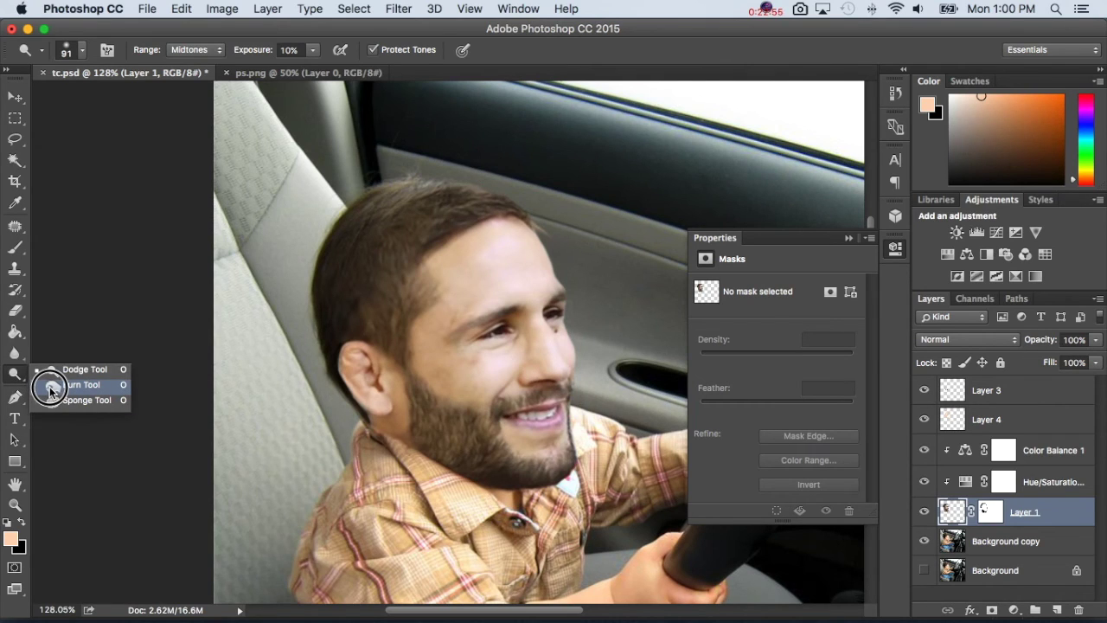
left_click_drag(50, 391, 50, 391)
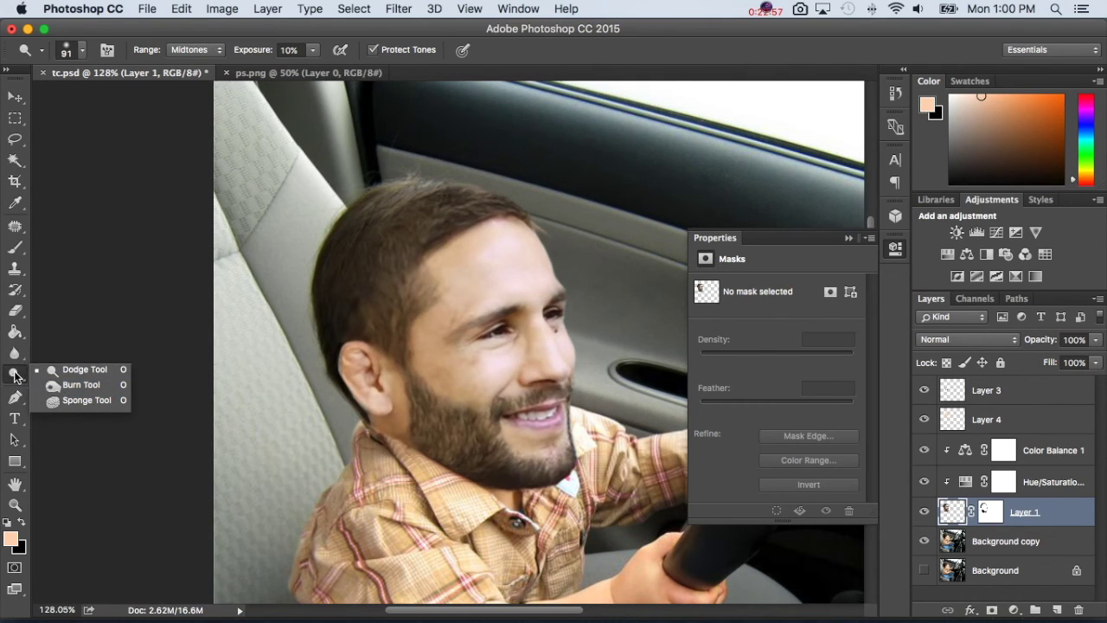
mouse_move(467, 315)
left_mouse_down()
mouse_move(495, 279)
mouse_move(516, 286)
mouse_move(534, 325)
mouse_move(538, 344)
mouse_move(513, 361)
mouse_move(455, 353)
mouse_move(529, 437)
mouse_move(498, 425)
mouse_move(497, 437)
mouse_move(489, 430)
mouse_move(510, 446)
mouse_move(501, 449)
mouse_move(420, 367)
mouse_move(454, 387)
mouse_move(536, 384)
left_mouse_up()
left_click_drag(375, 365, 385, 348)
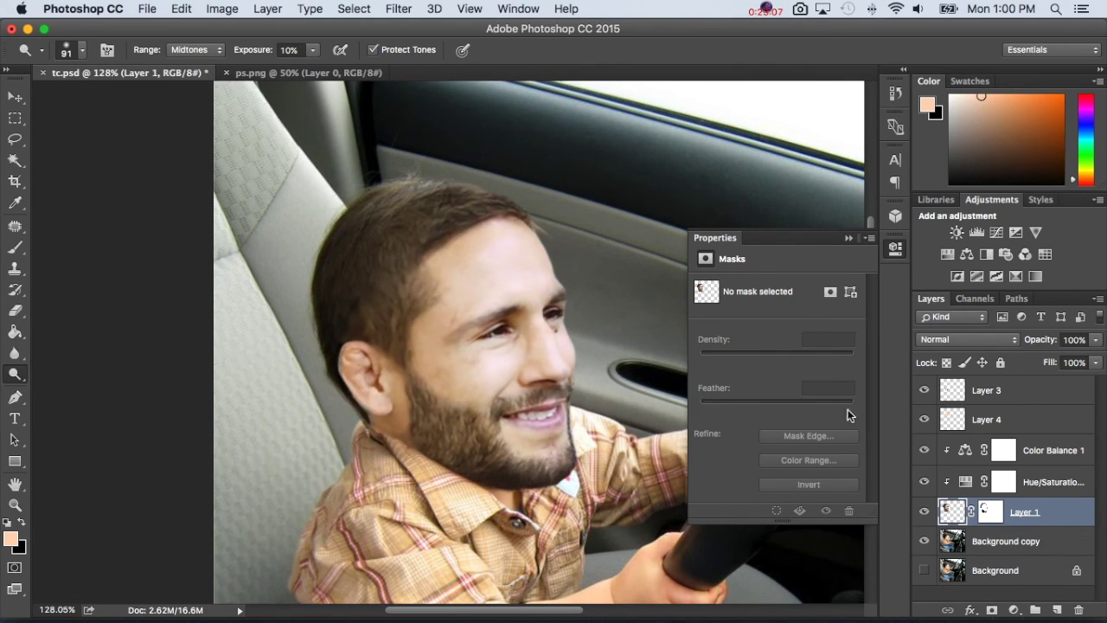
Step: Toggle the visibility of Layer 1 and Layer 4 to compare the head with and without them
left_click(926, 513)
left_click(926, 512)
left_click(925, 420)
left_click(925, 419)
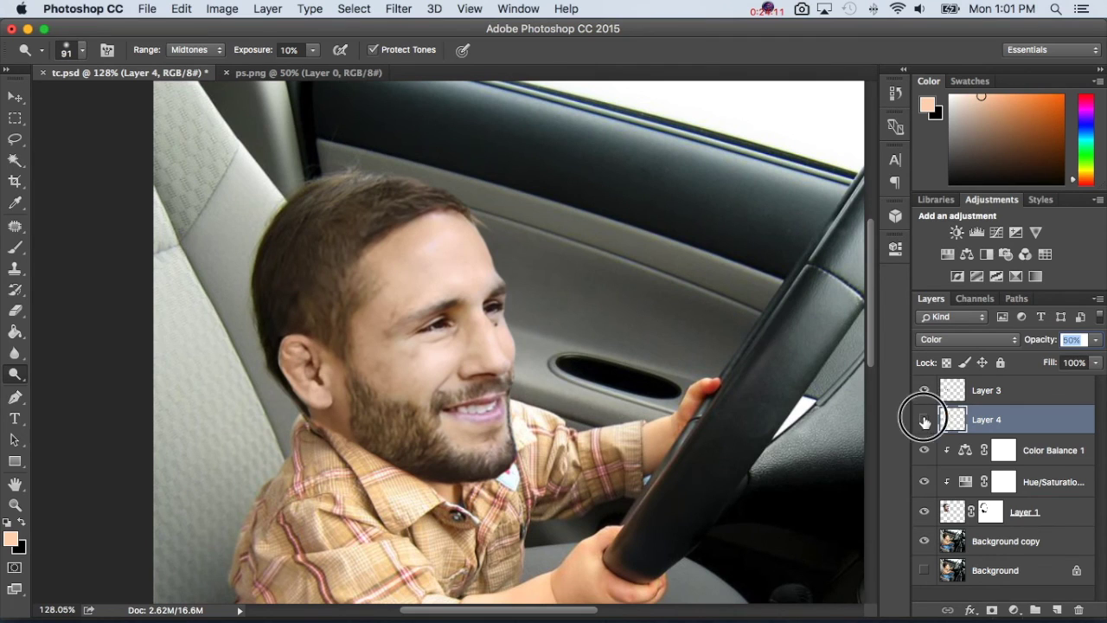
left_click(925, 420)
left_click(925, 421)
Step: Change Layer 4's blending mode to Soft Light and adjust its opacity
scroll(480, 356, "down", 5)
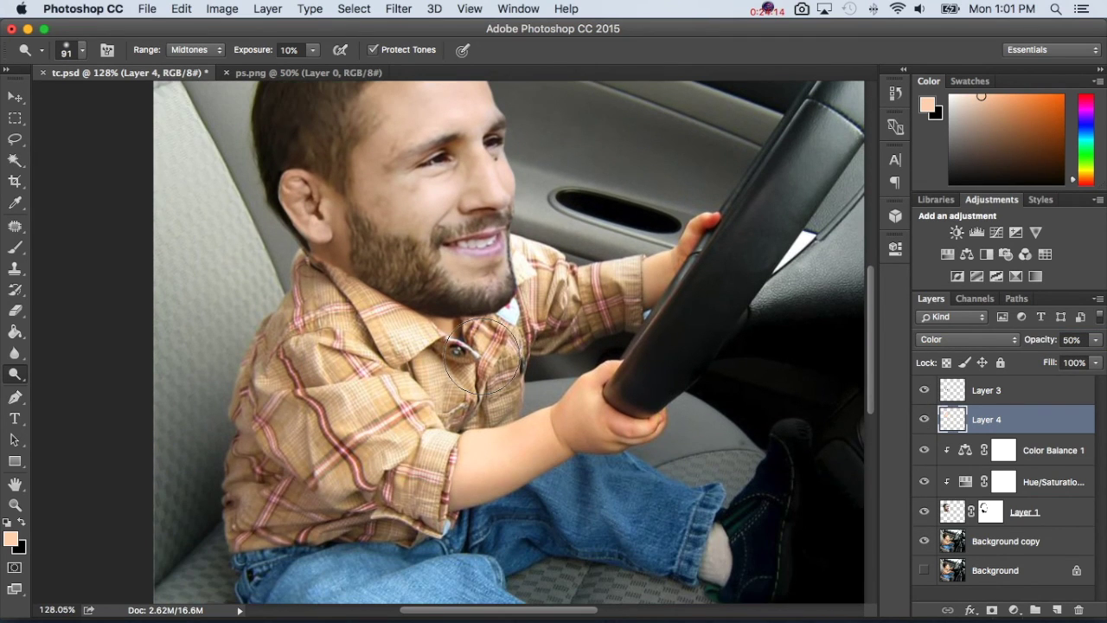
left_click(958, 340)
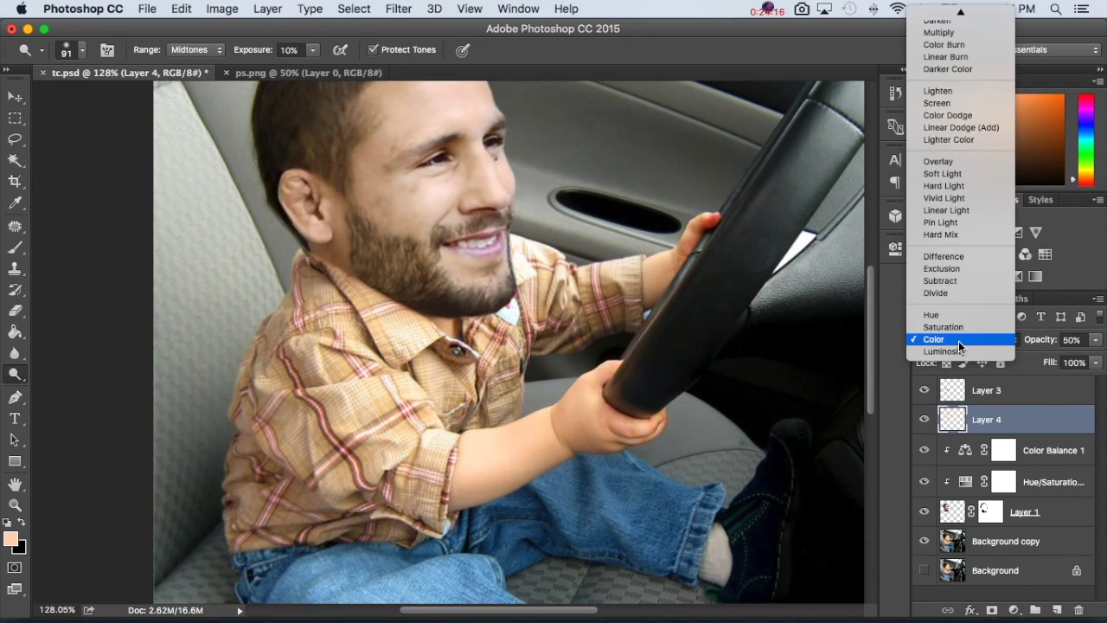
left_click(959, 341)
scroll(667, 346, "up", 3)
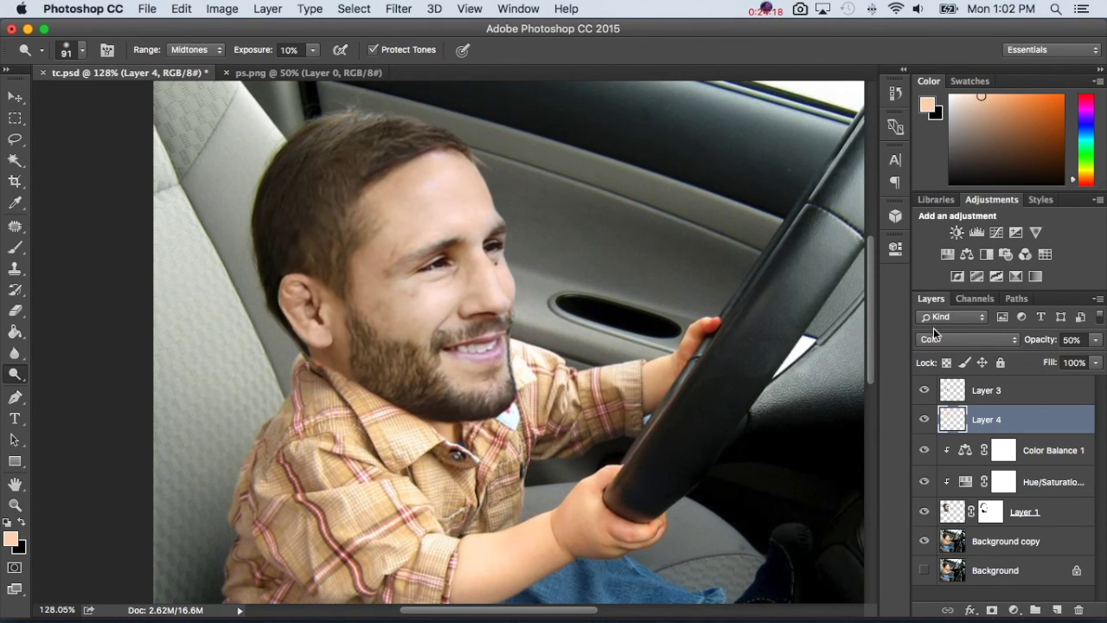
left_click(950, 341)
left_click(957, 179)
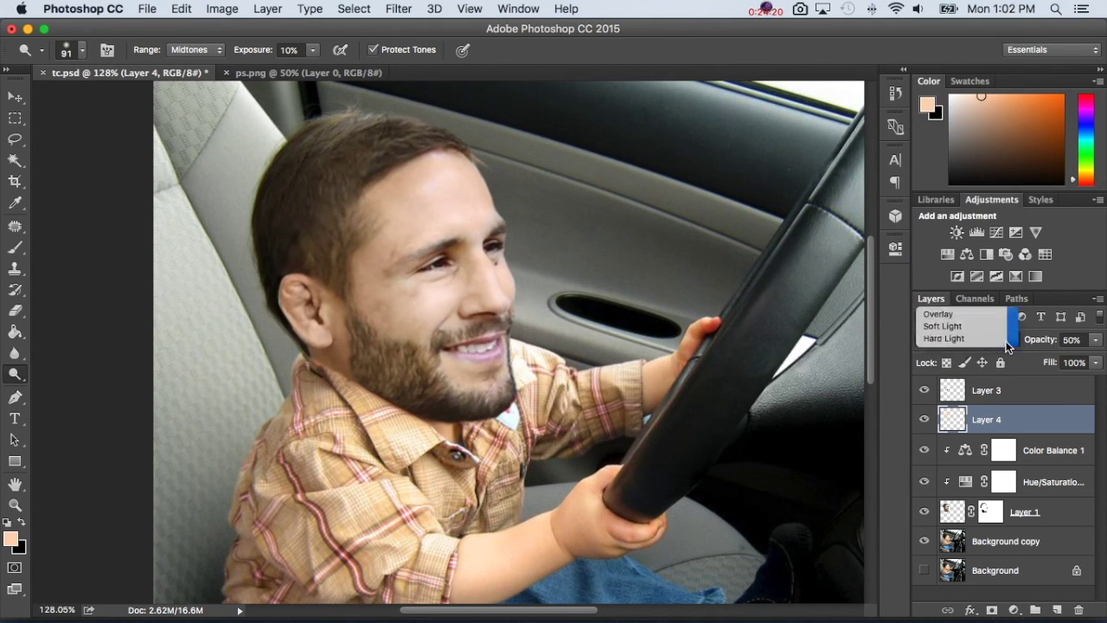
left_click_drag(1044, 346, 1021, 342)
Step: Merge Layer 1's clipped adjustments into it and clip a new Hue/Saturation adjustment with hue -5 and saturation -5
left_click(950, 516)
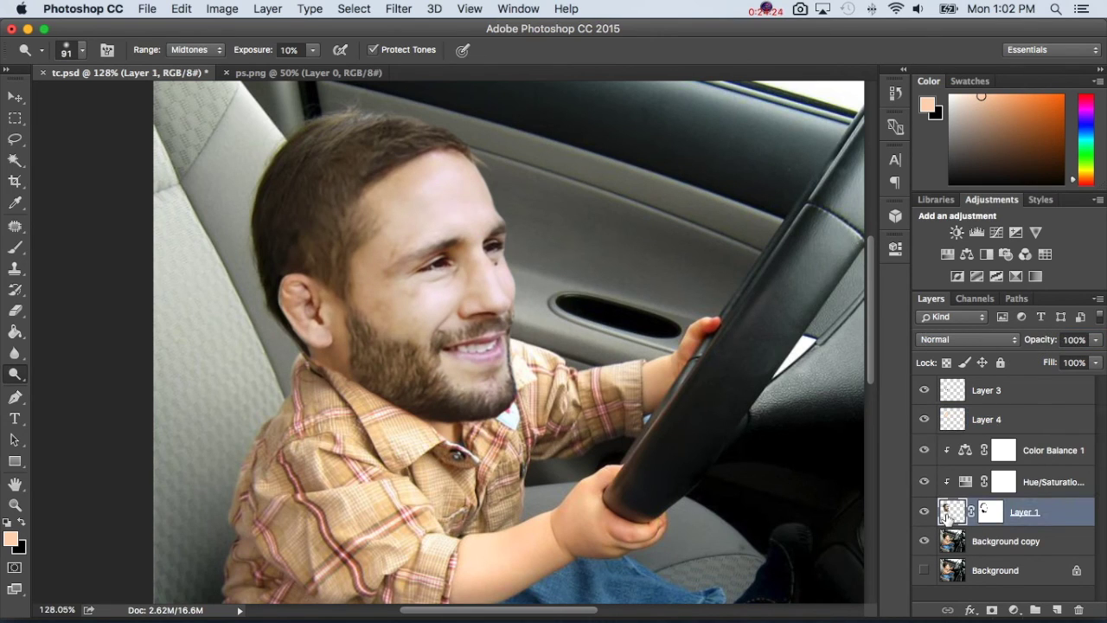
key("super+e")
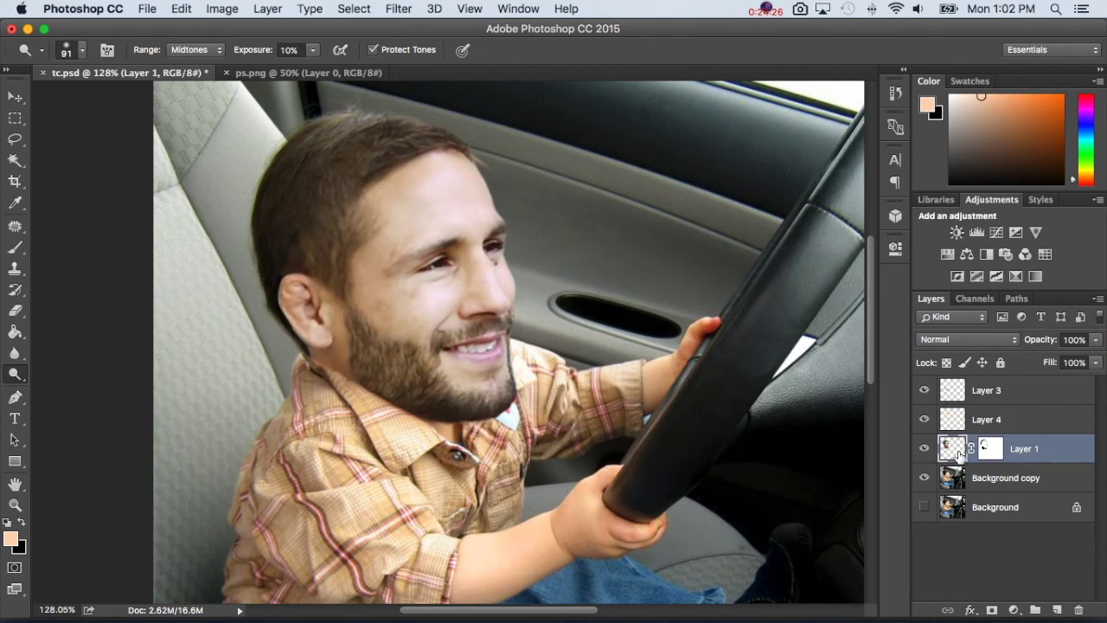
left_click(1014, 610)
left_click(1019, 450)
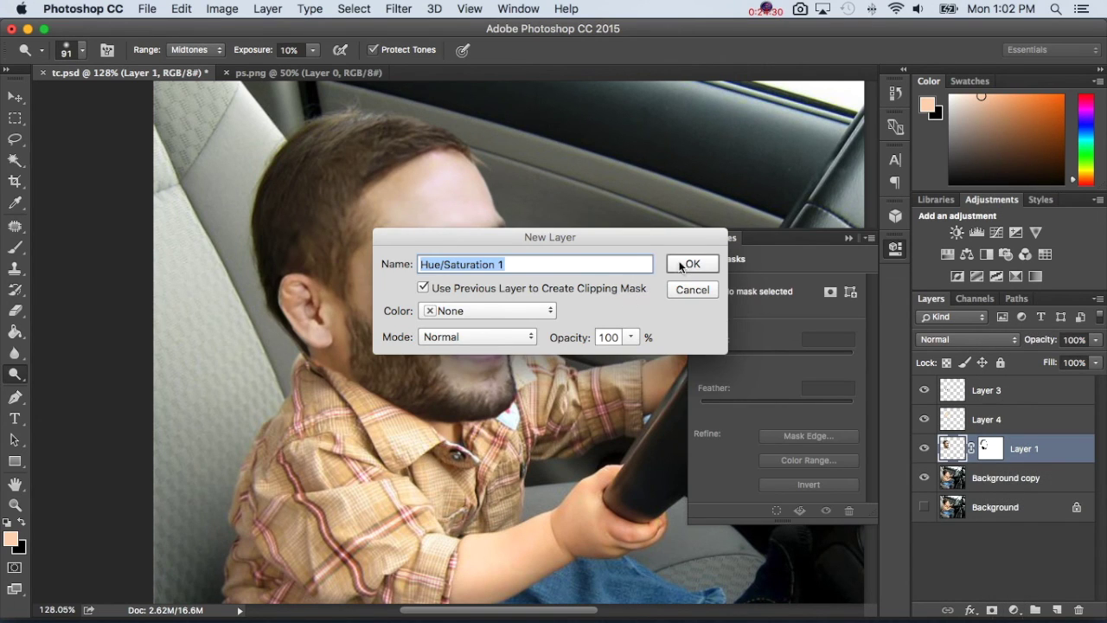
left_click(684, 265)
left_click_drag(776, 347, 774, 386)
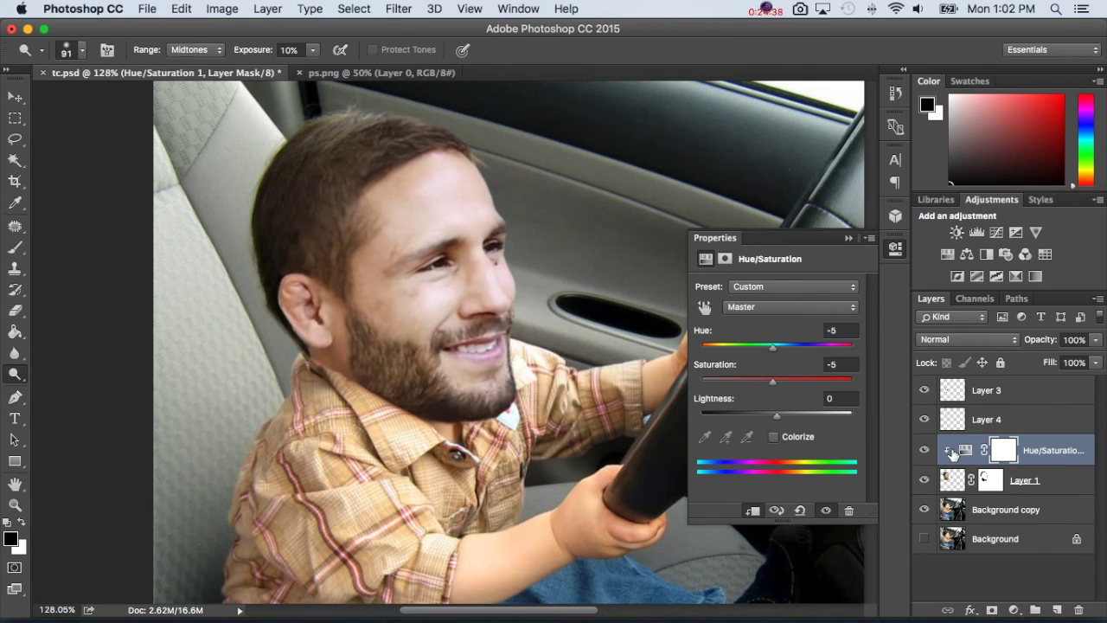
Step: Create a Soft Light layer above the Hue/Saturation adjustment and sample the arm's skin colour, fee4c3, as the foreground colour
left_click(959, 443)
left_click(1057, 610)
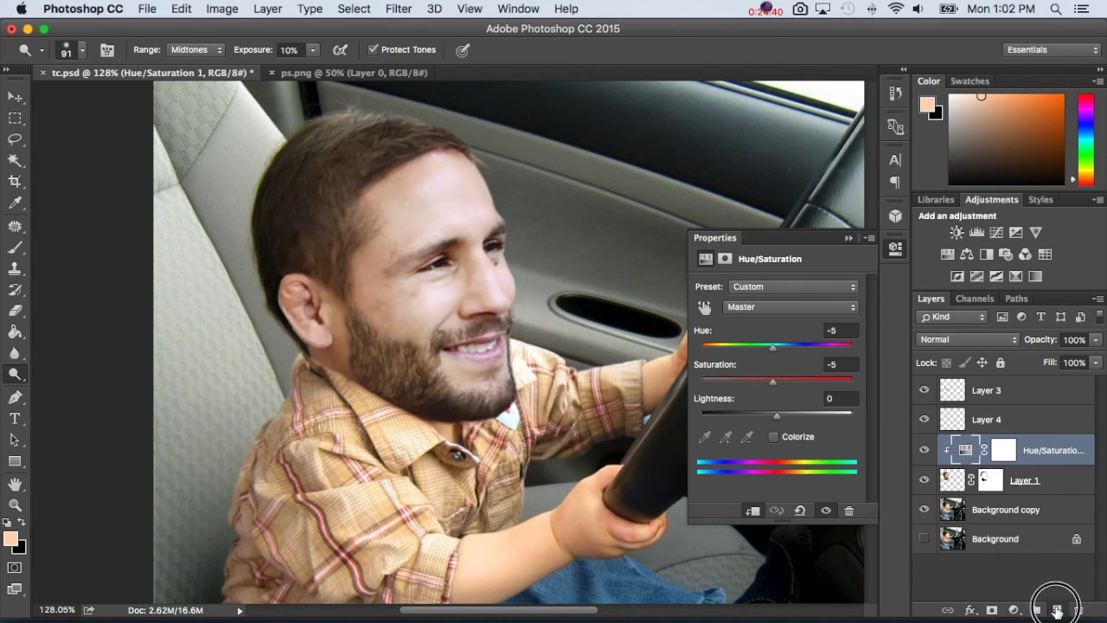
left_click(11, 540)
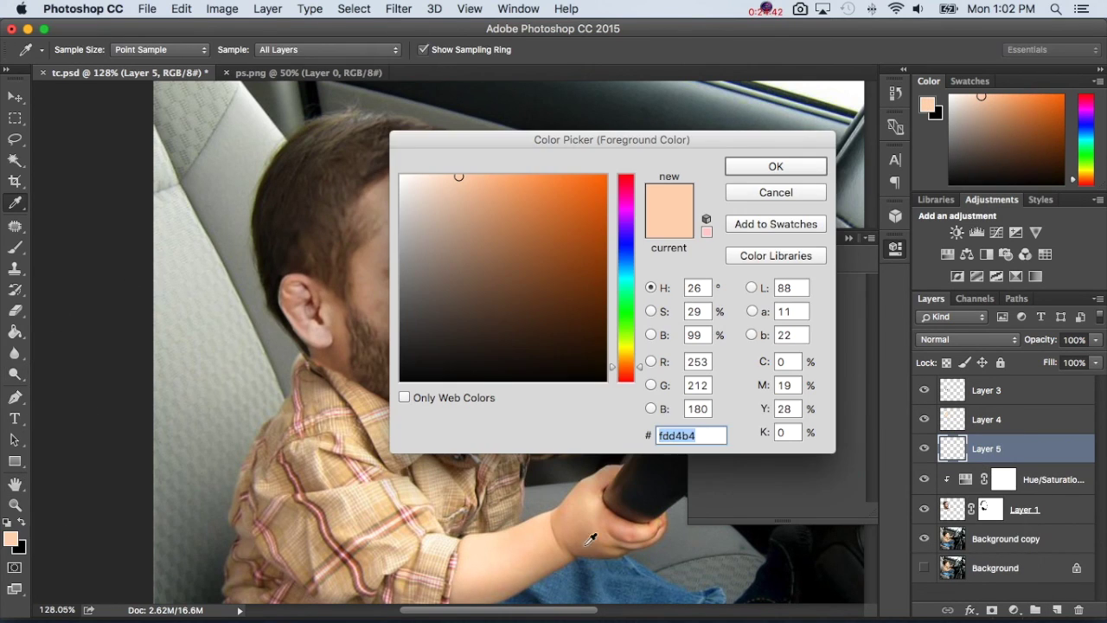
left_click(490, 547)
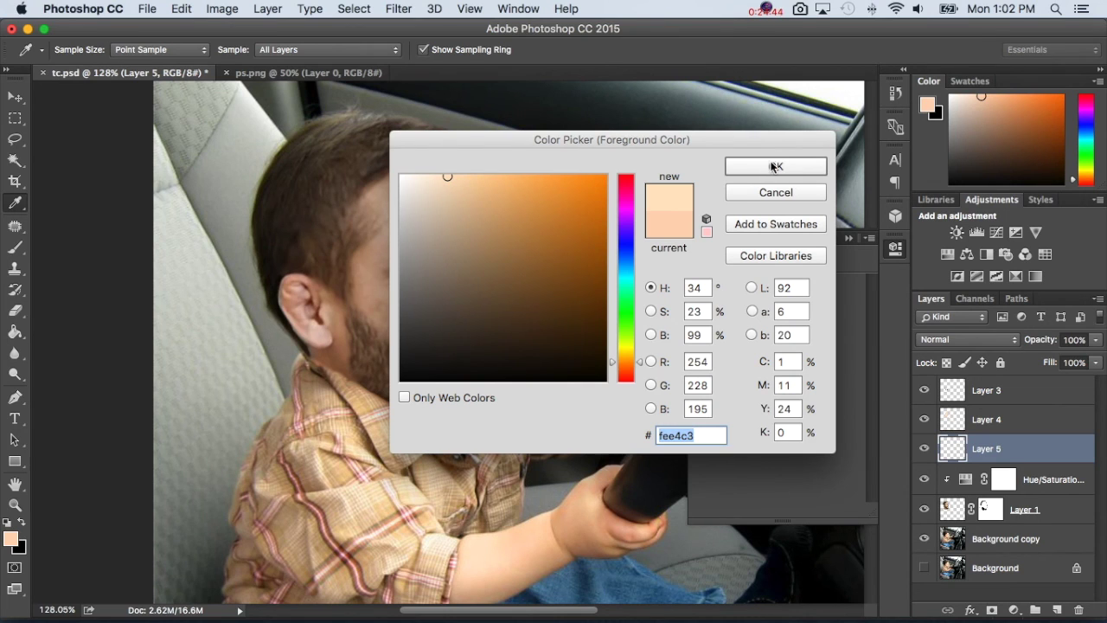
left_click(774, 165)
key("o")
scroll(766, 161, "right", 2)
left_click(933, 341)
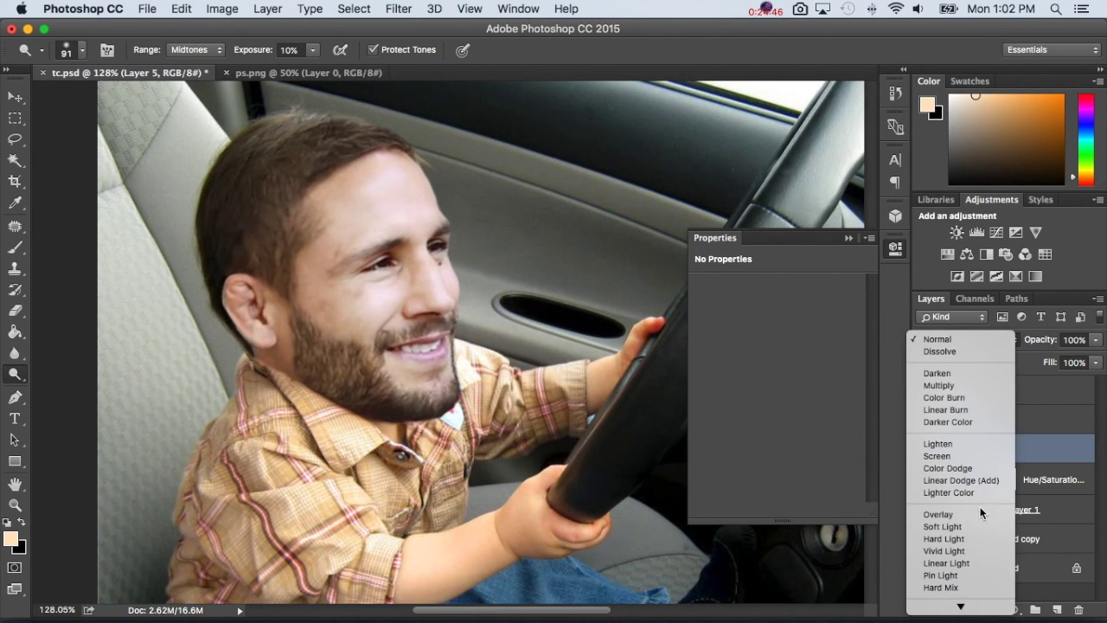
left_click(979, 525)
Step: Paint the skin colour over the face on Layer 5 with a 43 px brush, and lower the layer's opacity
left_click(19, 246)
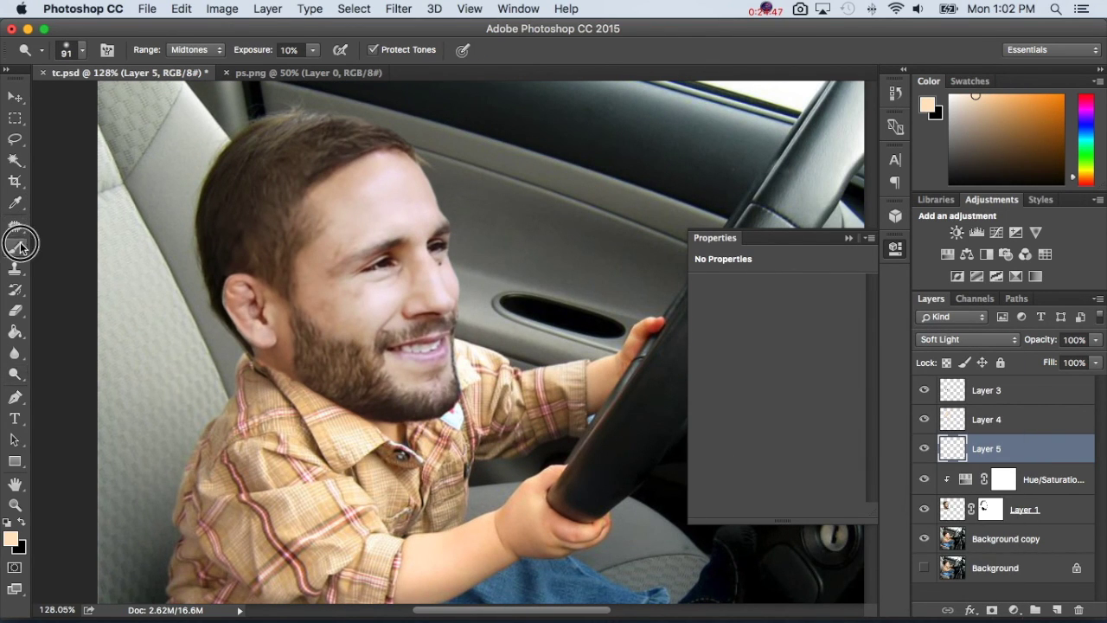
right_click(333, 255)
type("43")
key("Return")
mouse_move(332, 252)
left_mouse_down()
mouse_move(360, 229)
mouse_move(318, 263)
mouse_move(349, 292)
mouse_move(355, 233)
mouse_move(398, 211)
mouse_move(367, 205)
mouse_move(397, 179)
mouse_move(413, 201)
mouse_move(342, 186)
mouse_move(387, 165)
mouse_move(353, 187)
mouse_move(399, 198)
mouse_move(437, 272)
left_mouse_up()
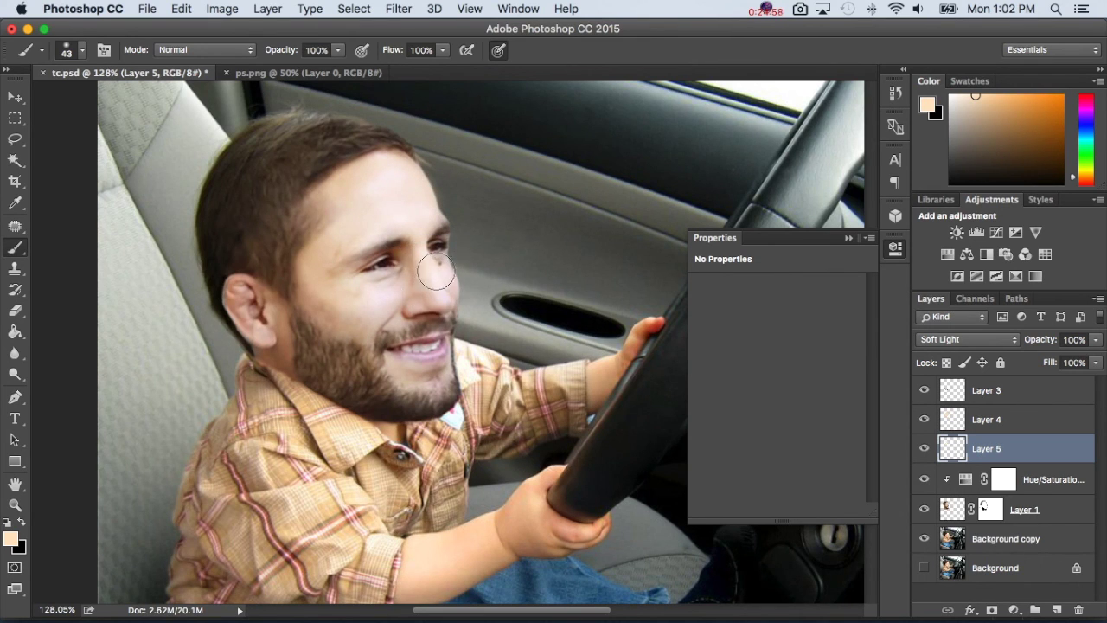
left_click_drag(1050, 342, 988, 346)
left_click(925, 510)
left_click(925, 510)
Step: Darken the beard along the jaw and chin on Layer 1 with a 46 px Burn tool at 8% exposure in midtones
left_click(953, 511)
left_click(16, 375)
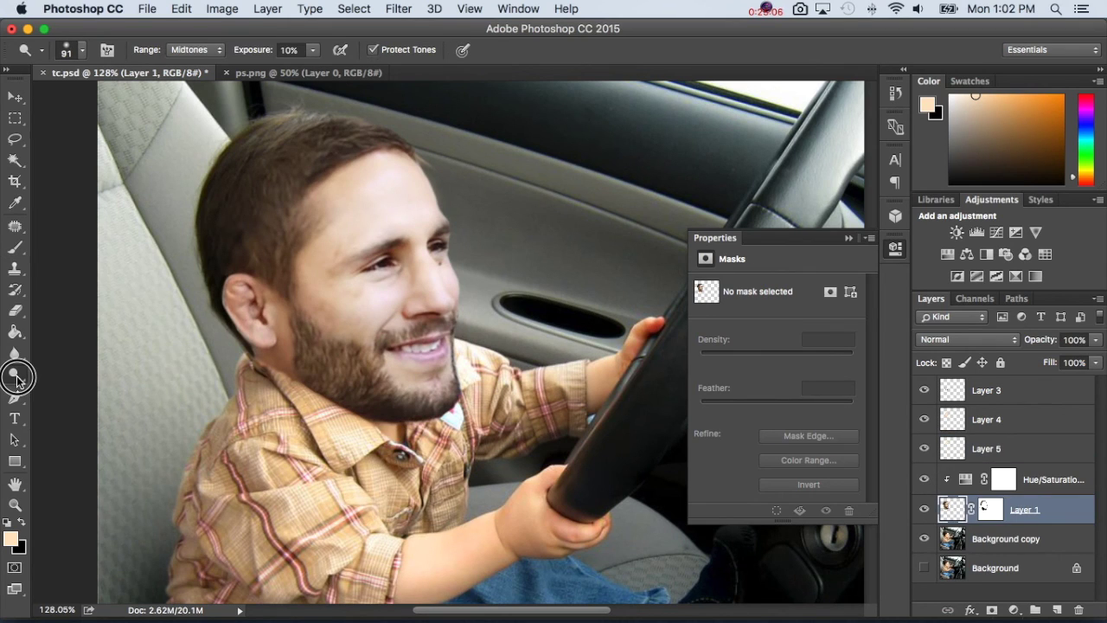
right_click(17, 380)
left_click(70, 384)
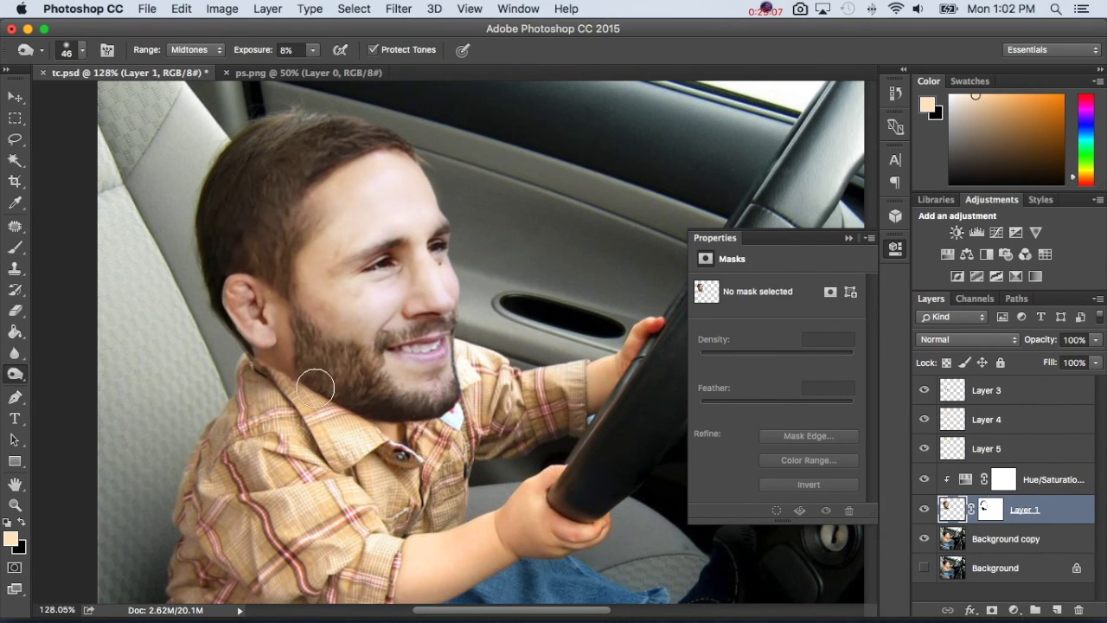
mouse_move(276, 322)
left_mouse_down()
mouse_move(313, 386)
mouse_move(306, 377)
mouse_move(332, 390)
mouse_move(310, 375)
mouse_move(390, 410)
mouse_move(424, 409)
mouse_move(331, 381)
mouse_move(307, 367)
mouse_move(339, 366)
mouse_move(272, 343)
mouse_move(376, 397)
mouse_move(434, 396)
left_mouse_up()
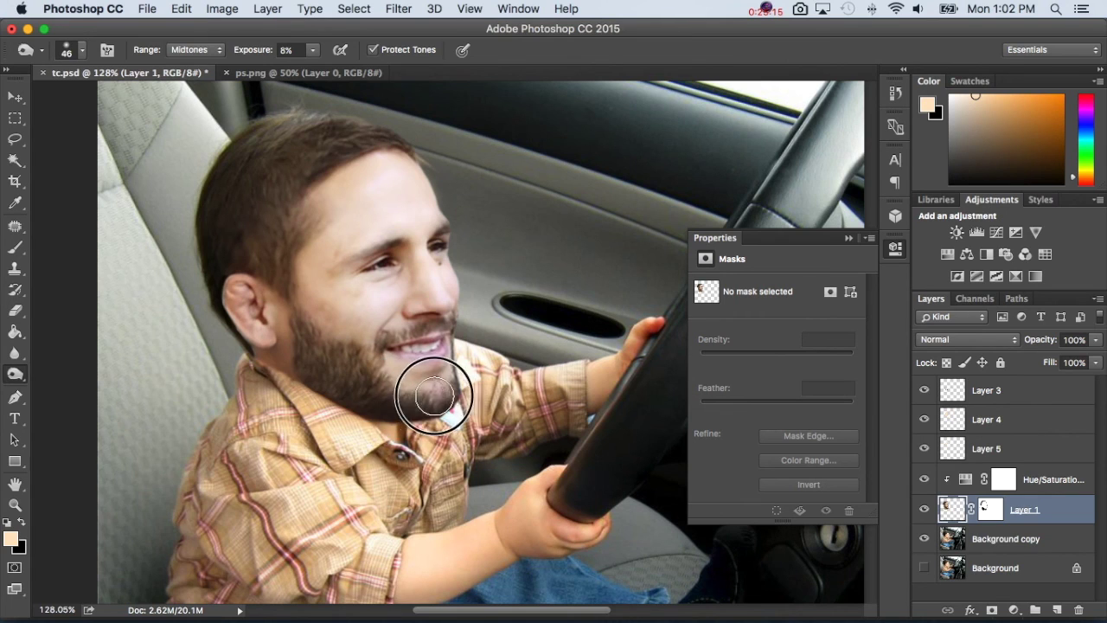
Step: Reduce the Burn tool to 12 px and darken the beard just below the lower lip
right_click(424, 372)
left_click_drag(521, 410, 511, 410)
left_click(415, 363)
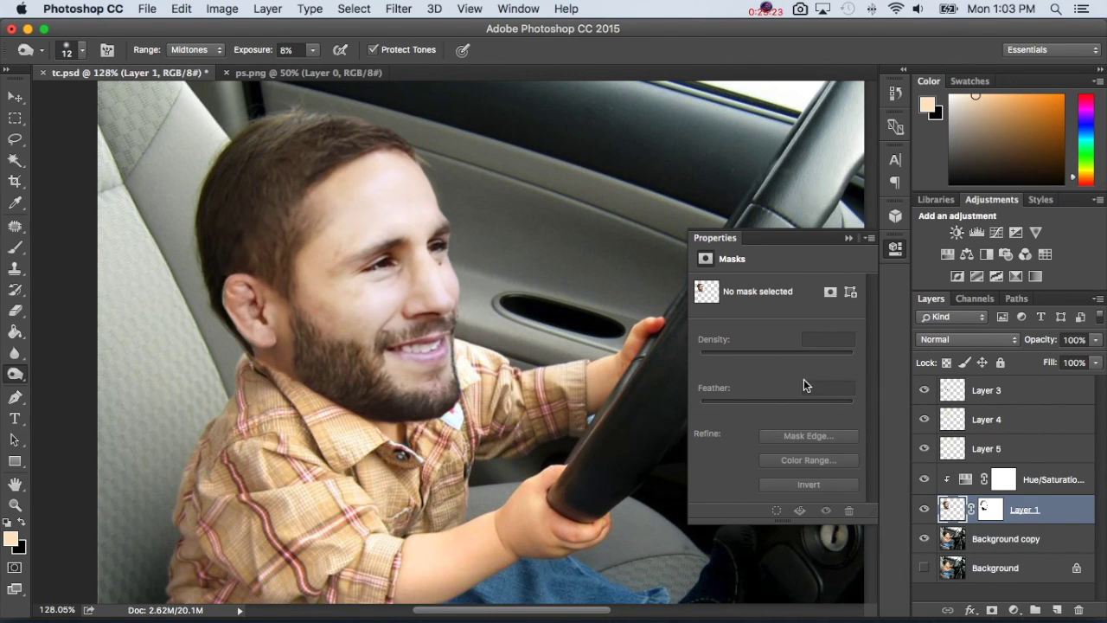
Step: Set Layer 5's opacity to 38% and Layer 4's opacity to 20%
scroll(528, 331, "down", 4)
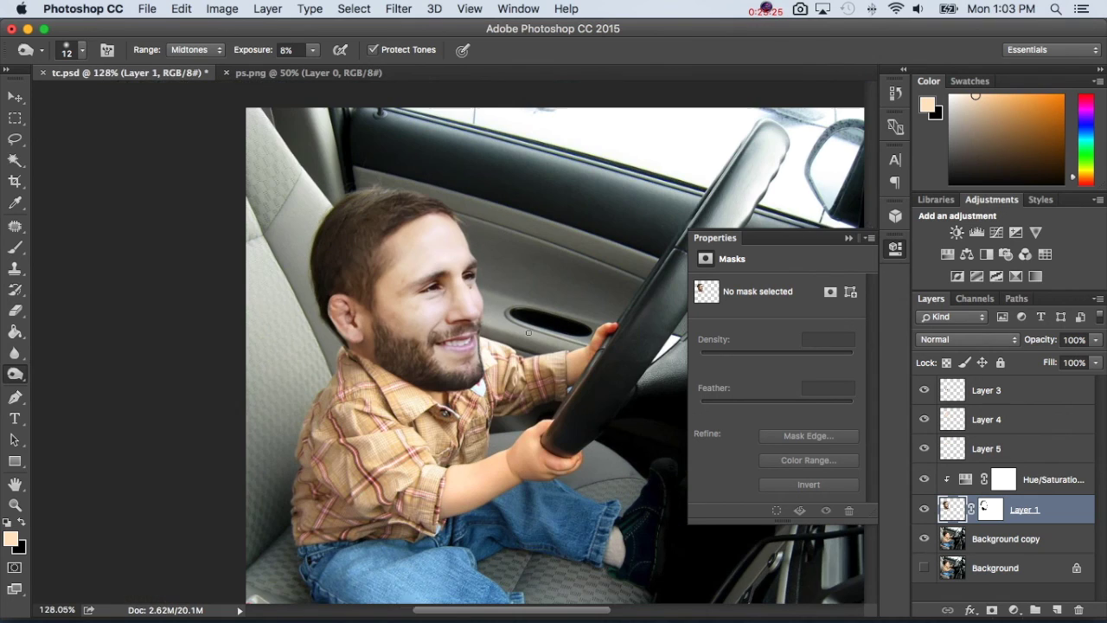
left_click(898, 253)
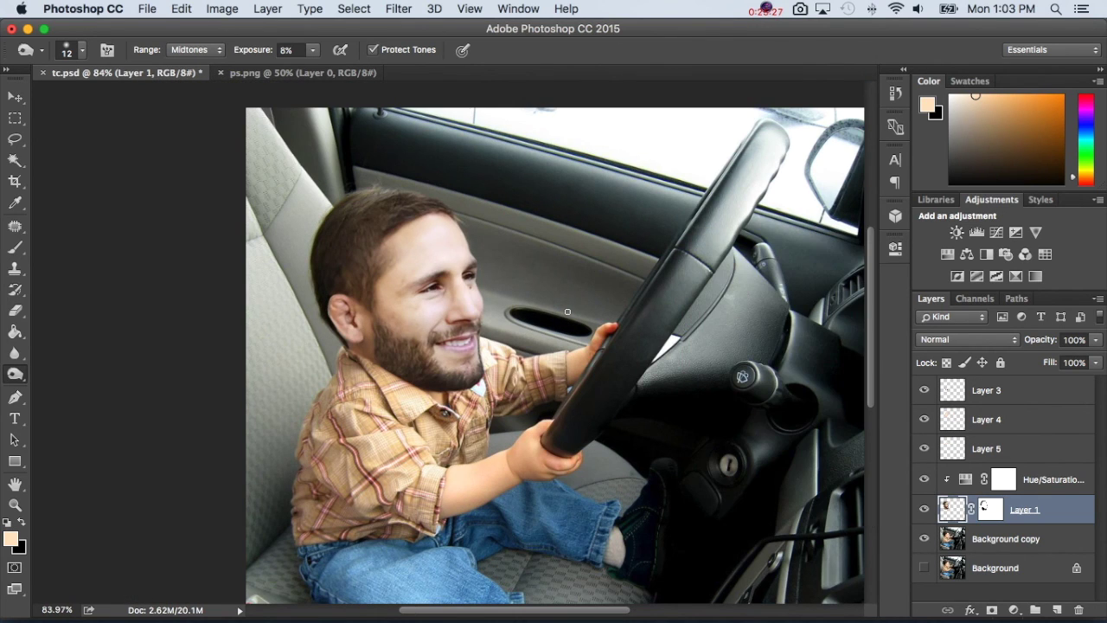
scroll(567, 312, "down", 3)
left_click(954, 449)
left_click(1034, 341)
left_click_drag(1032, 344, 1007, 343)
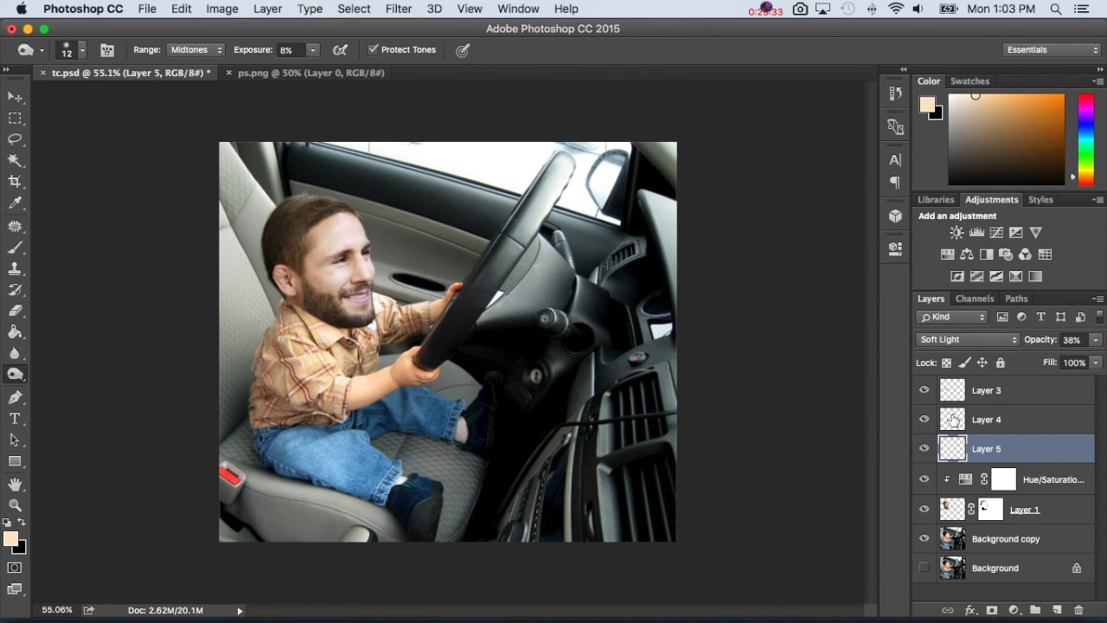
key("alt+bracketright")
left_click(1042, 342)
left_click_drag(1042, 343, 1045, 343)
Step: Try a Brightness/Contrast adjustment clipped to Layer 1 with brightness 2, and delete it
key("z")
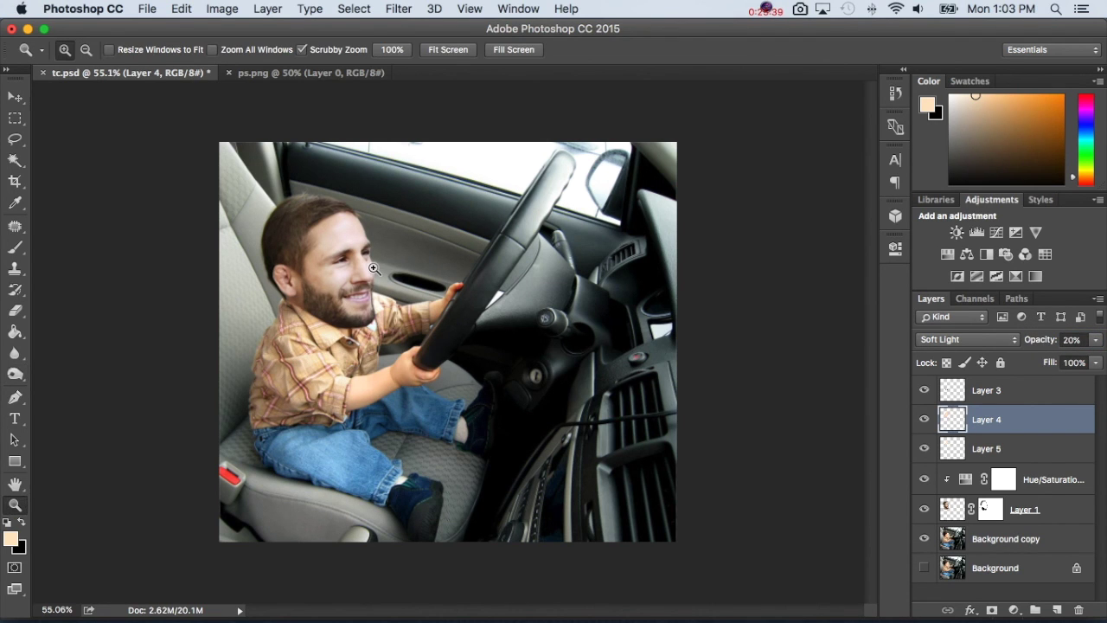
left_click_drag(374, 269, 830, 492)
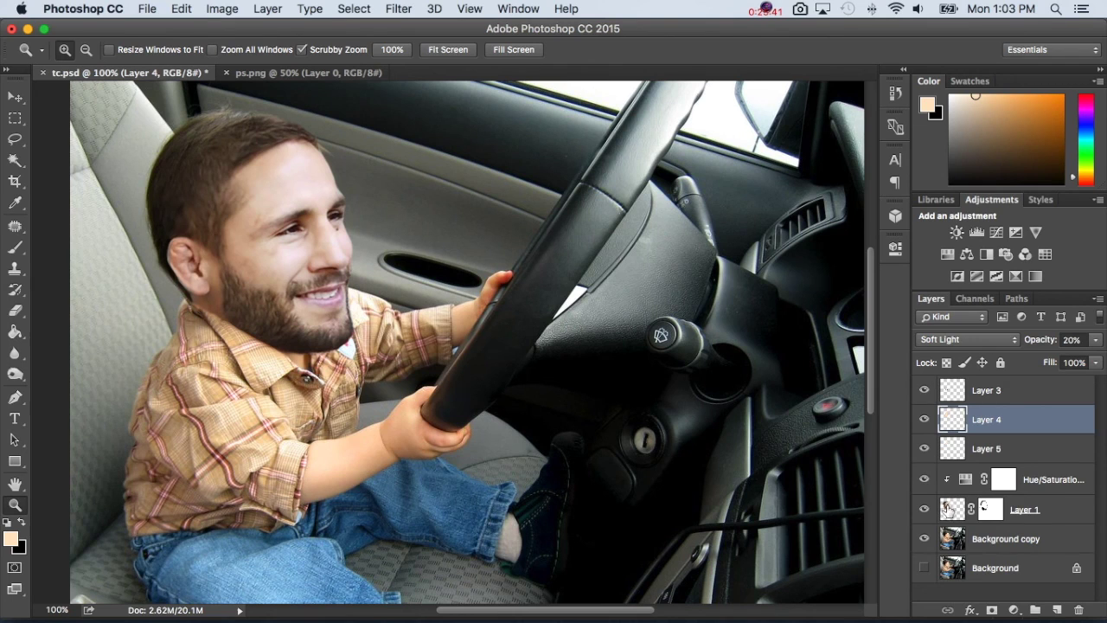
left_click(952, 512)
left_click(1014, 610)
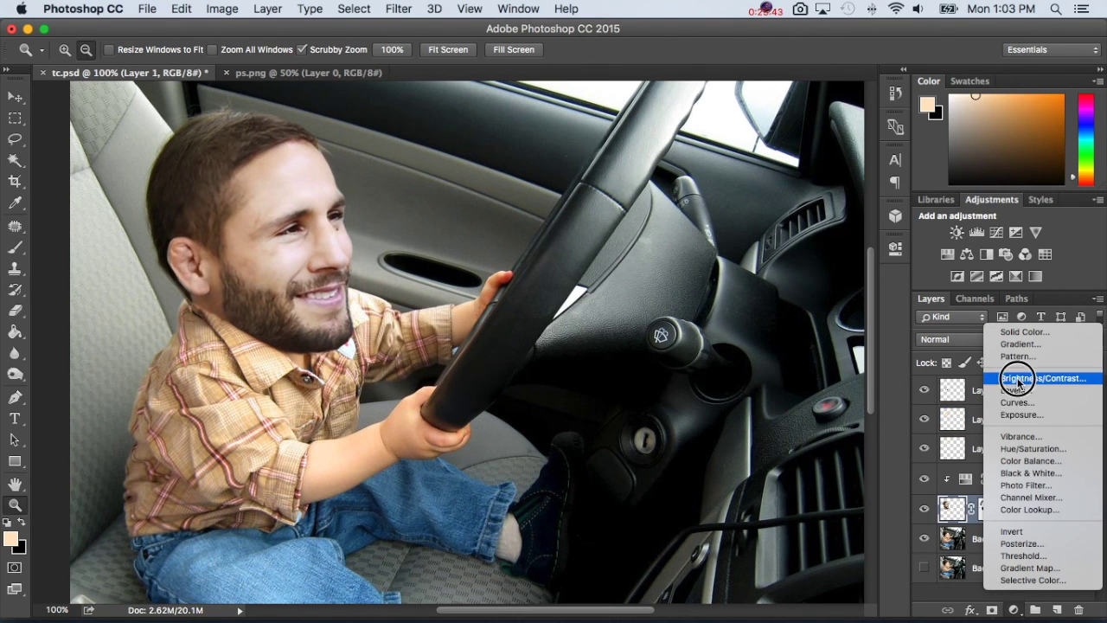
left_click(475, 256)
left_click(531, 286)
left_click(692, 264)
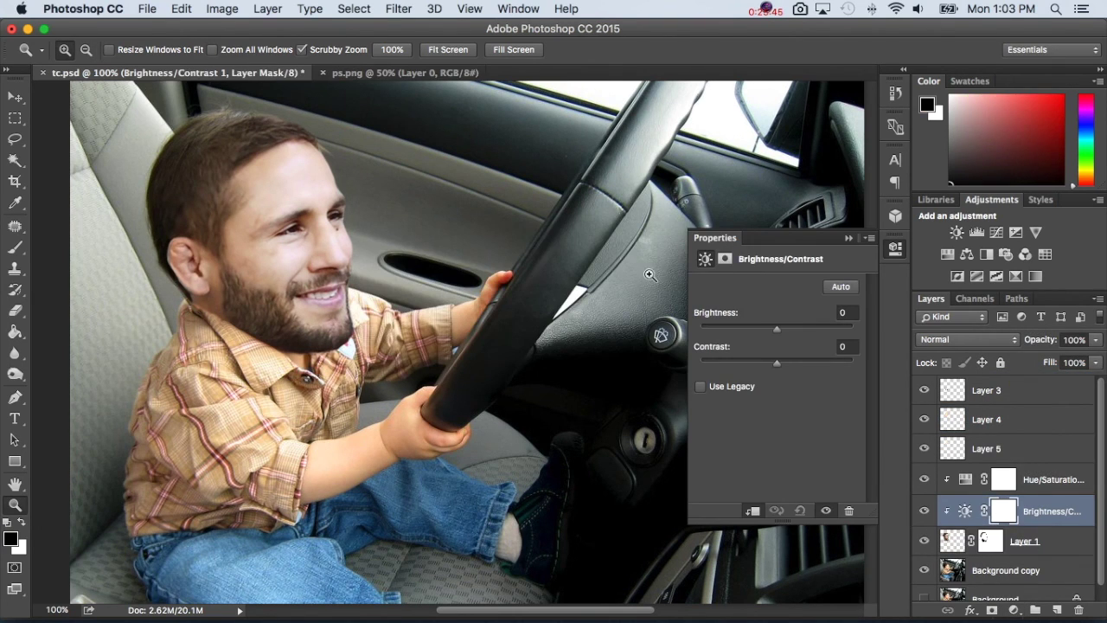
left_click_drag(776, 331, 778, 329)
left_click(847, 509)
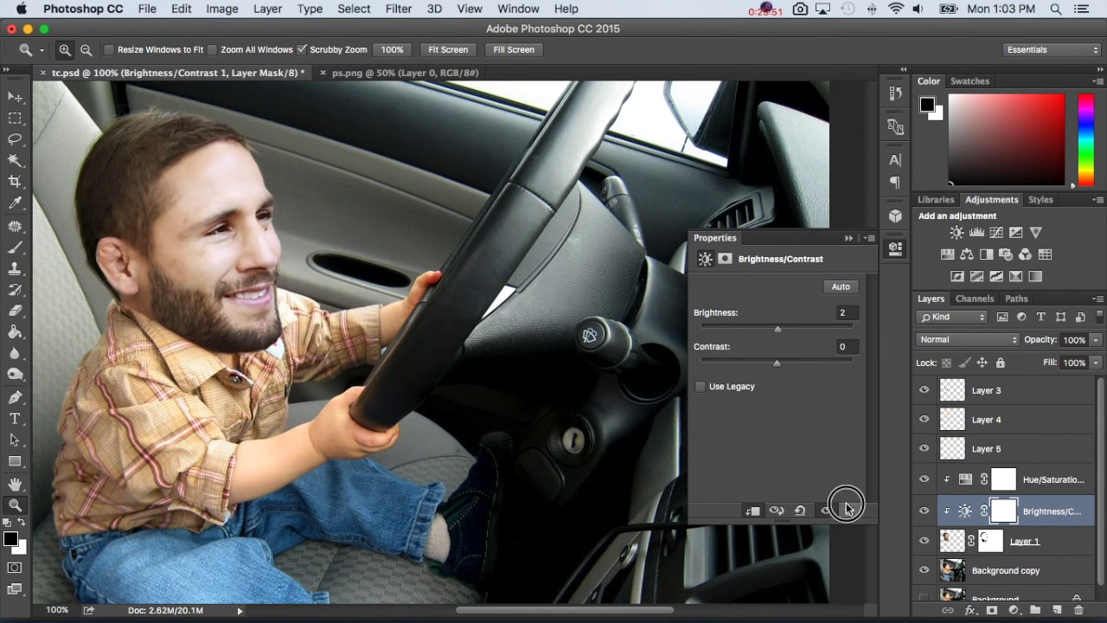
left_click(673, 238)
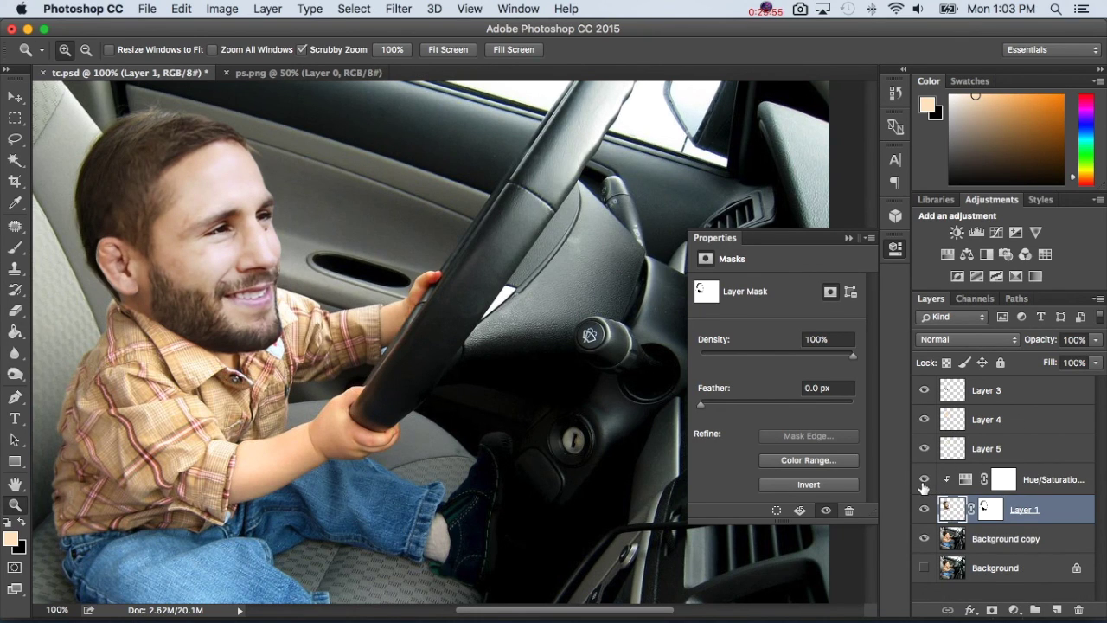
Step: Paint black on Layer 1's mask over the hair above the ear with a 43 px brush at 63% opacity
scroll(169, 288, "left", 2)
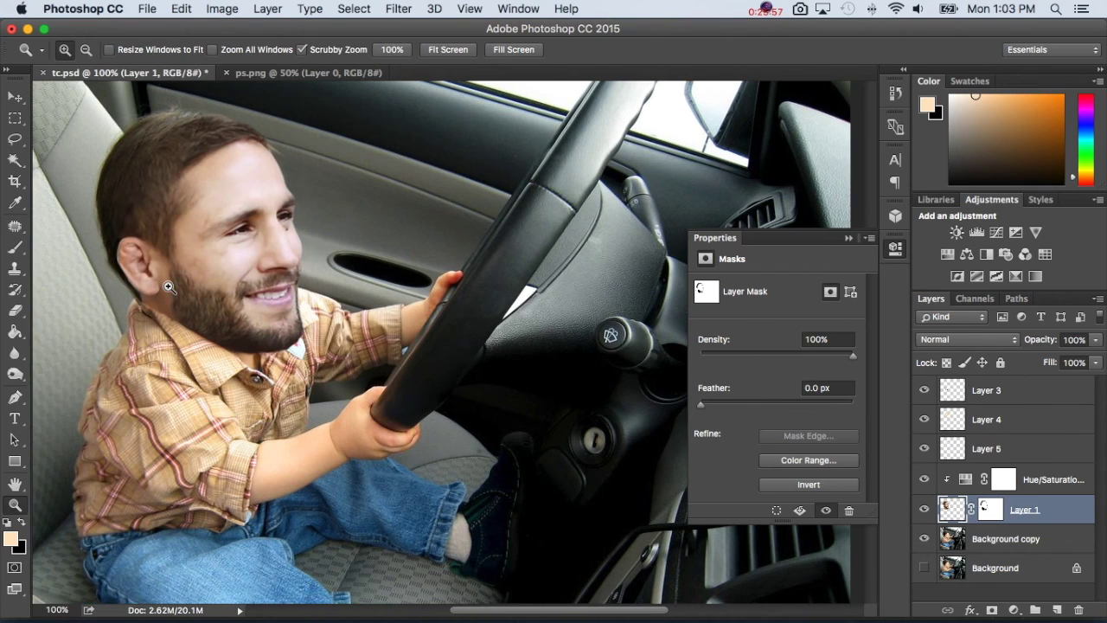
scroll(196, 357, "left", 4)
scroll(207, 362, "up", 3)
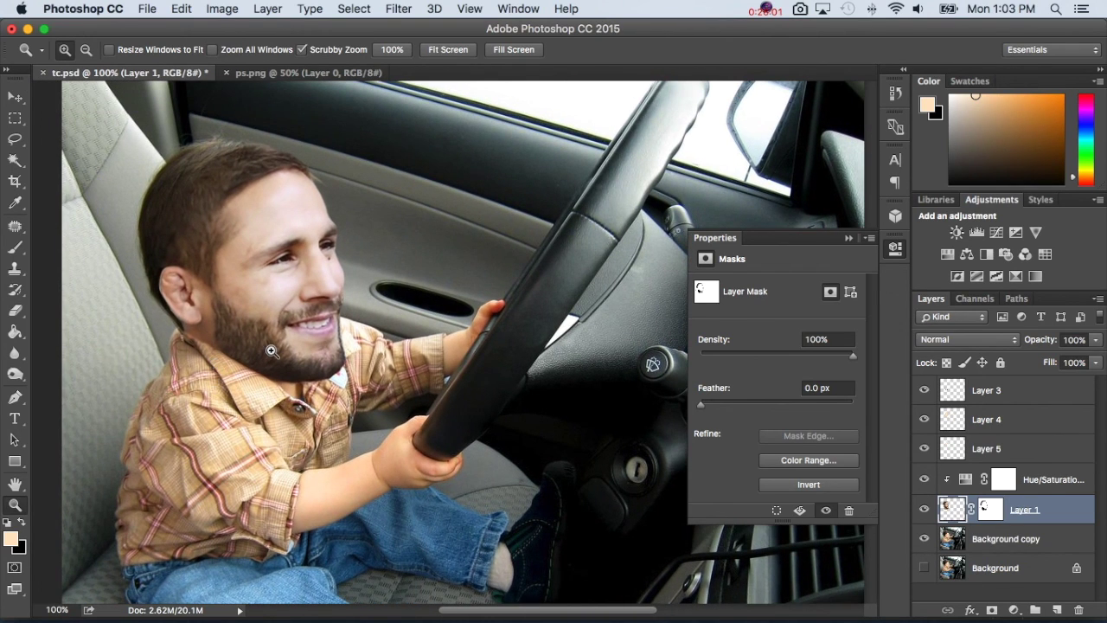
left_click(897, 249)
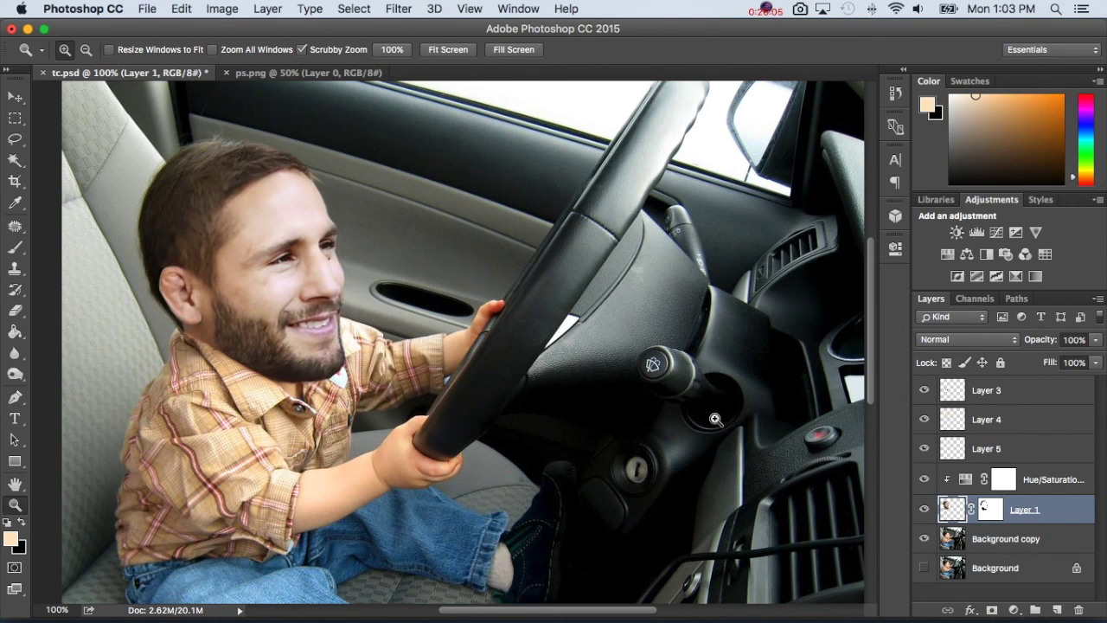
left_click(991, 509)
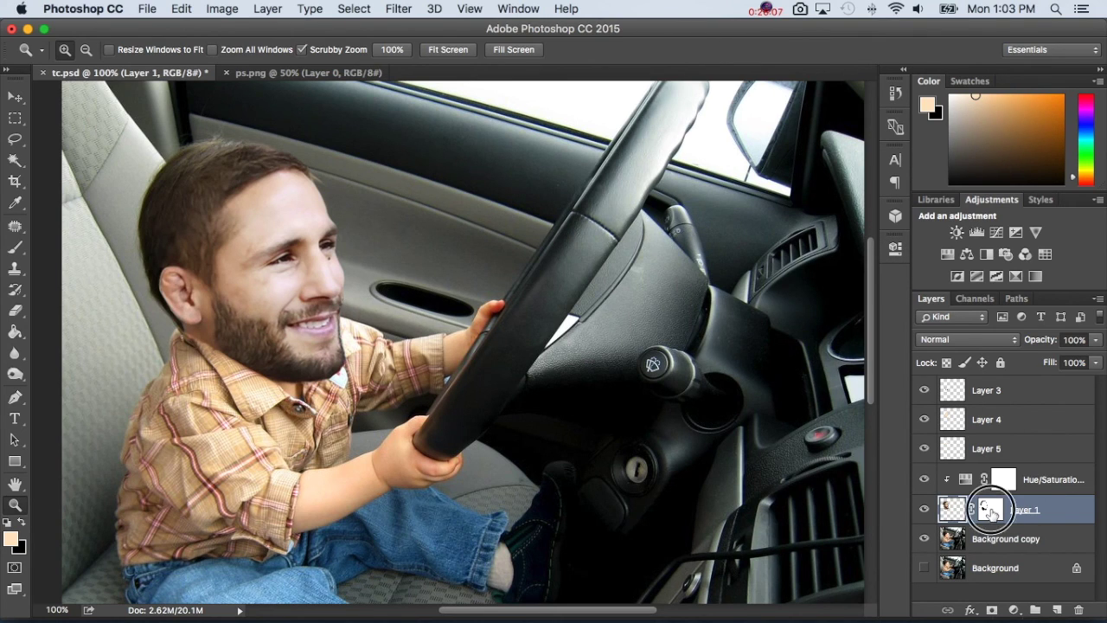
left_click(15, 249)
scroll(220, 234, "left", 3)
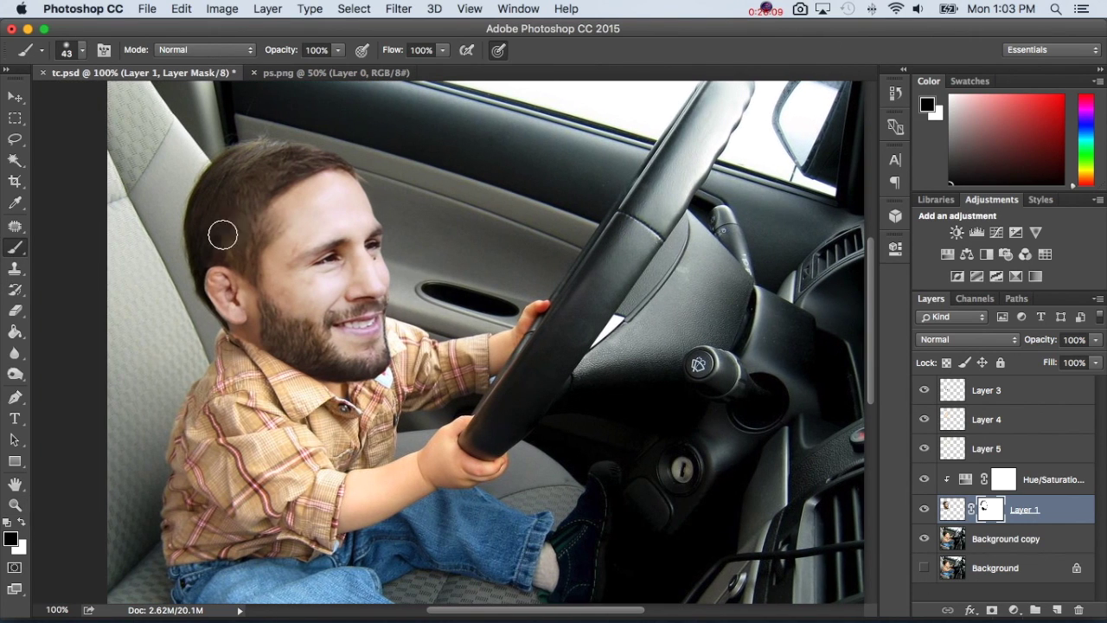
left_click_drag(274, 49, 237, 67)
left_click_drag(213, 245, 228, 235)
mouse_move(219, 250)
left_mouse_down()
mouse_move(234, 198)
mouse_move(234, 234)
mouse_move(243, 184)
left_mouse_up()
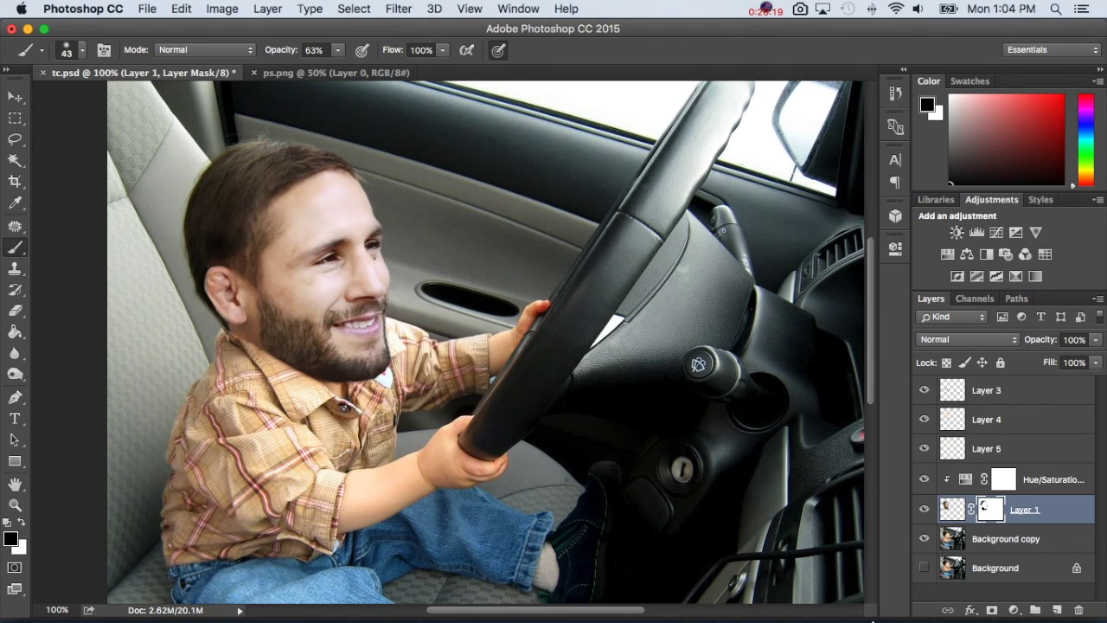
left_click(767, 9)
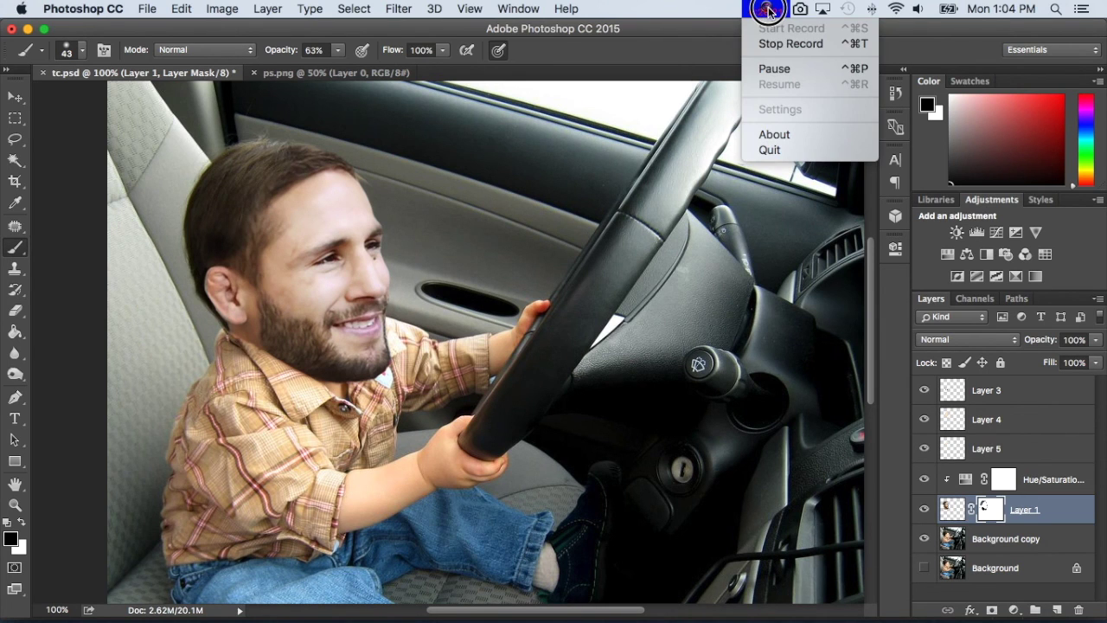
left_click(770, 44)
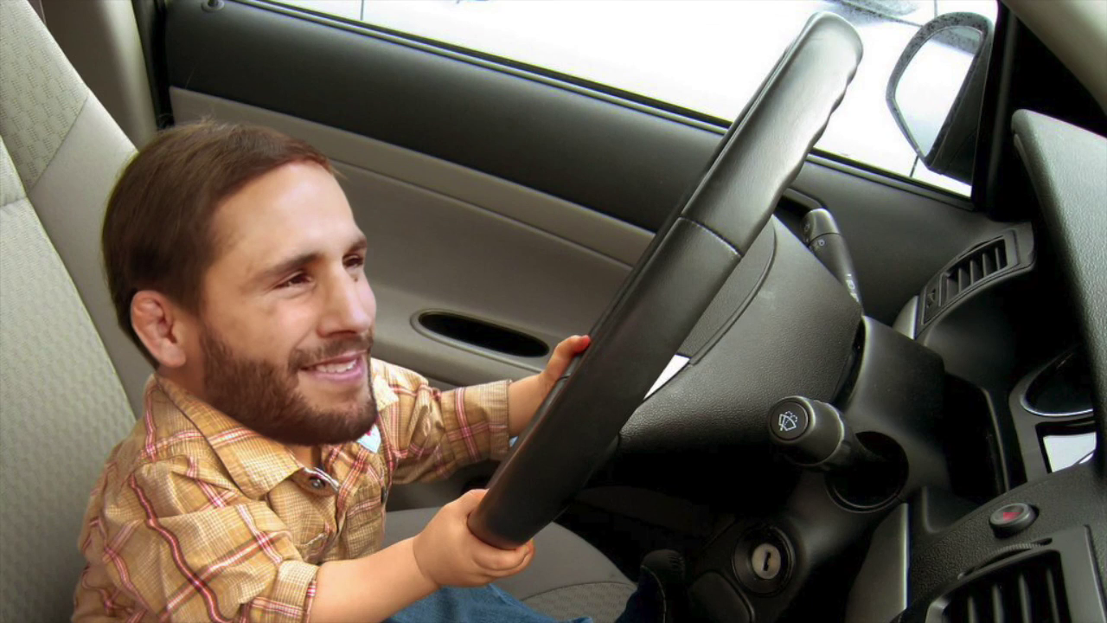